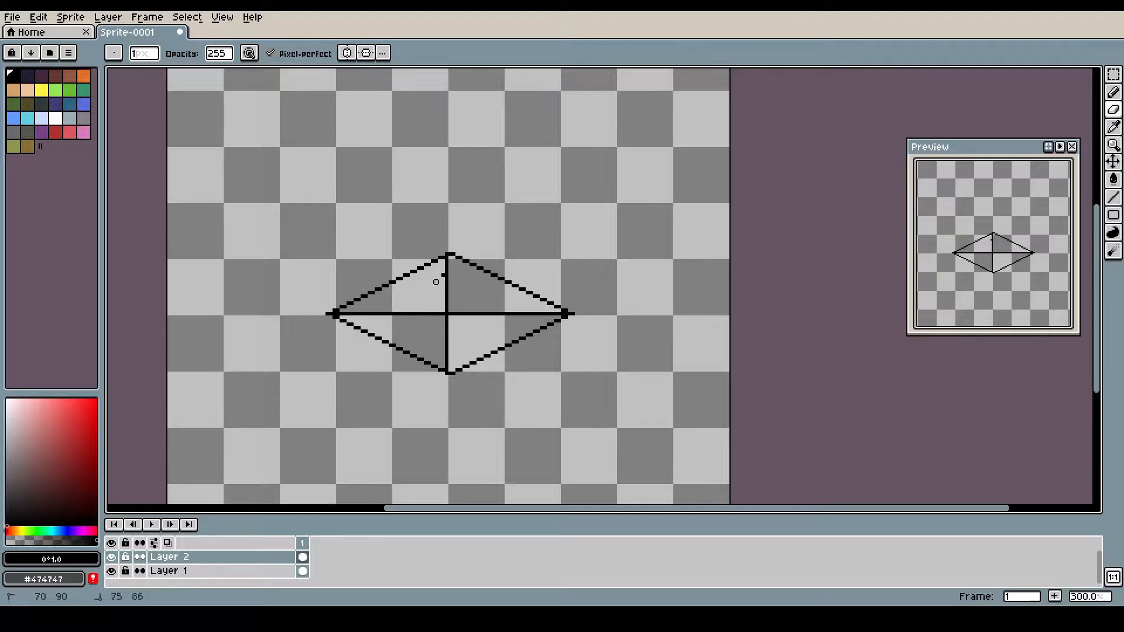
click(1051, 214)
drag(444, 285, 515, 334)
key(ctrl+z)
mouse_move(393, 299)
mouse_down()
mouse_move(509, 317)
mouse_move(510, 331)
mouse_move(467, 345)
mouse_move(499, 334)
mouse_move(385, 313)
mouse_move(507, 330)
mouse_move(500, 338)
mouse_up()
key(ctrl+z)
key(ctrl+z)
key(ctrl+z)
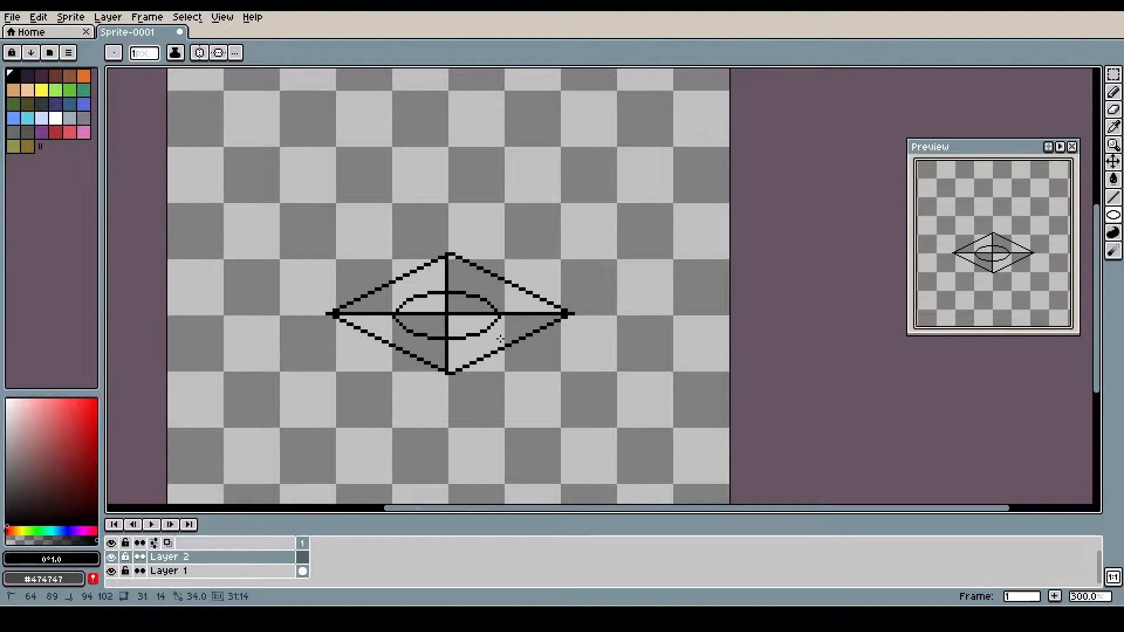
key(ctrl+z)
Step: Draw a flat black ellipse centred on the diamond guide, adjust its position, and hide Layer 1
drag(388, 292, 513, 346)
key(v)
mouse_move(467, 348)
mouse_down()
mouse_move(464, 338)
mouse_move(463, 351)
mouse_up()
click(112, 570)
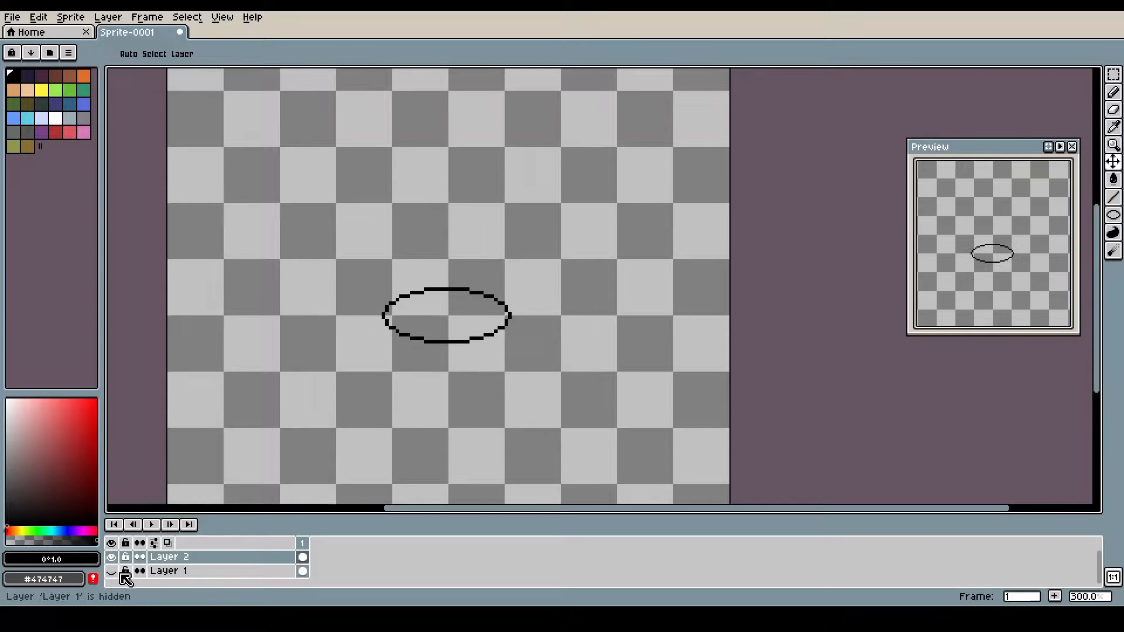
key(b)
click(1113, 215)
drag(402, 306, 494, 327)
key(ctrl+z)
key(ctrl+z)
drag(392, 310, 493, 319)
key(ctrl+z)
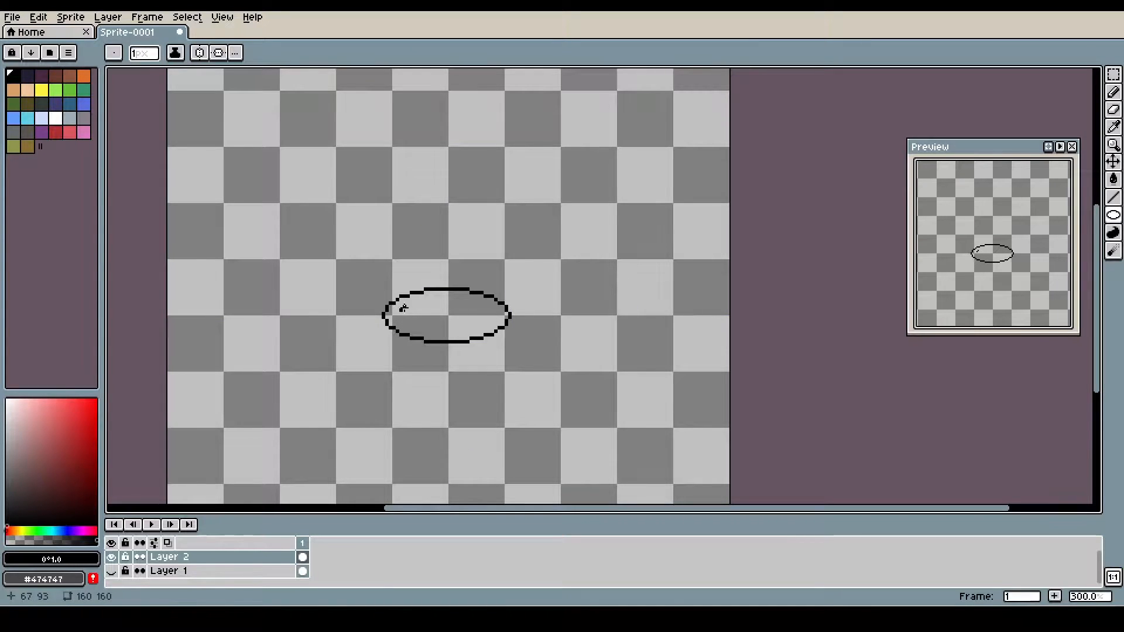
mouse_move(419, 300)
mouse_down()
mouse_move(472, 305)
mouse_move(396, 312)
mouse_move(428, 334)
mouse_move(415, 337)
mouse_move(404, 310)
mouse_move(401, 324)
mouse_move(422, 299)
mouse_move(464, 300)
mouse_up()
key(e)
Step: Draw a smaller concentric ellipse freehand inside the first one with the Pencil tool to form a thin rim
key(b)
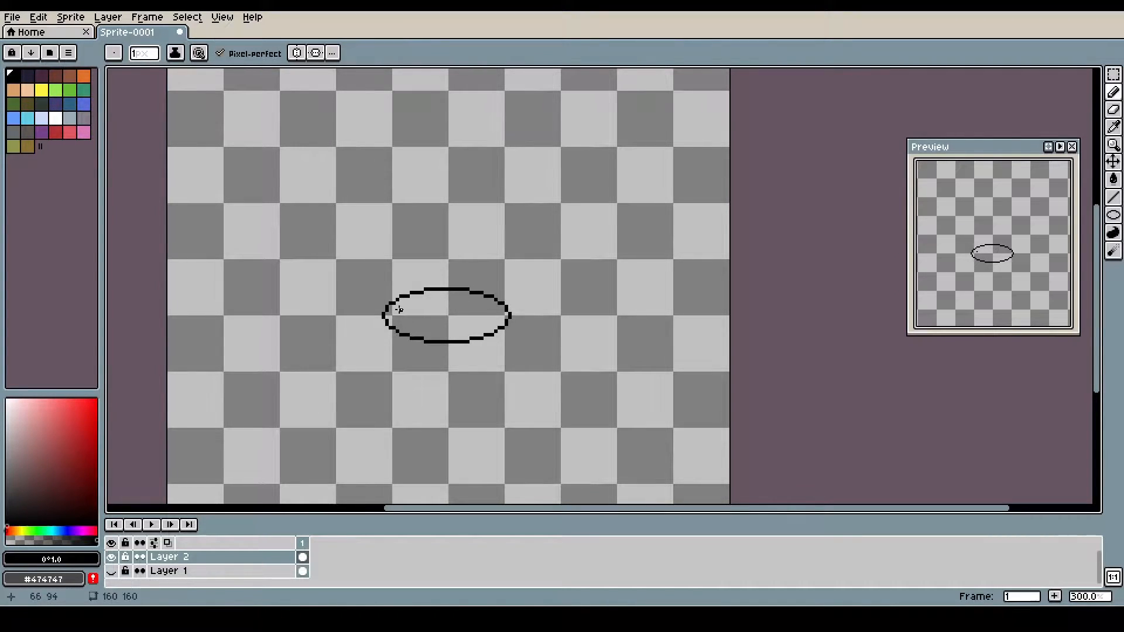
mouse_move(403, 323)
mouse_down()
mouse_move(439, 335)
mouse_move(425, 299)
mouse_move(481, 302)
mouse_up()
click(408, 304)
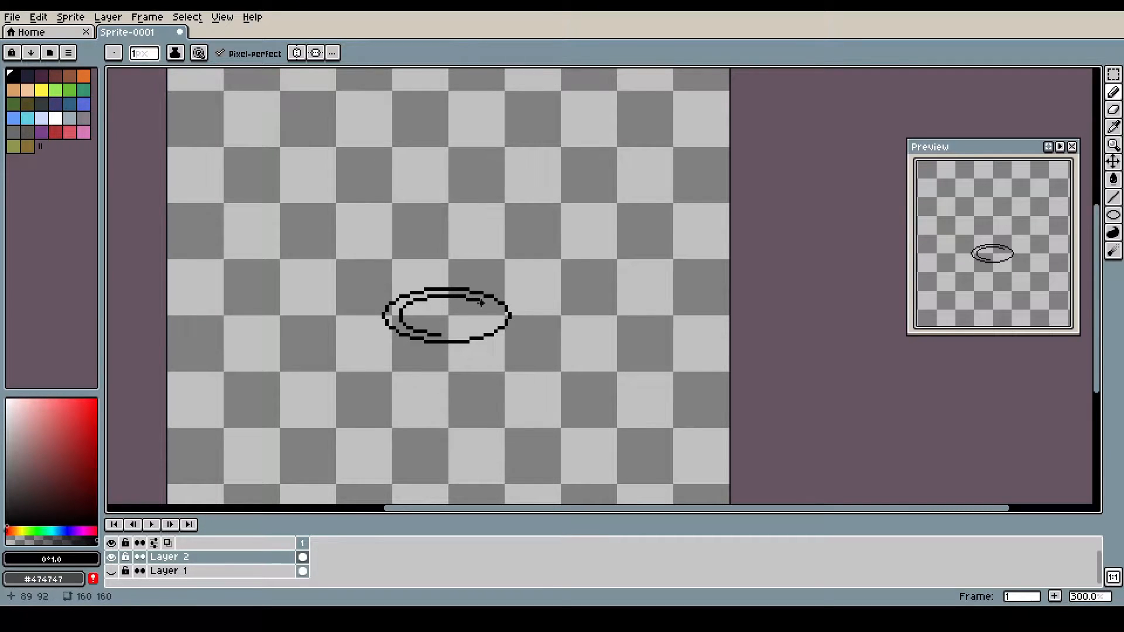
drag(444, 340, 491, 324)
key(ctrl+z)
drag(493, 325, 485, 303)
drag(421, 373, 332, 416)
drag(309, 355, 309, 221)
right_click(312, 352)
key(ctrl+z)
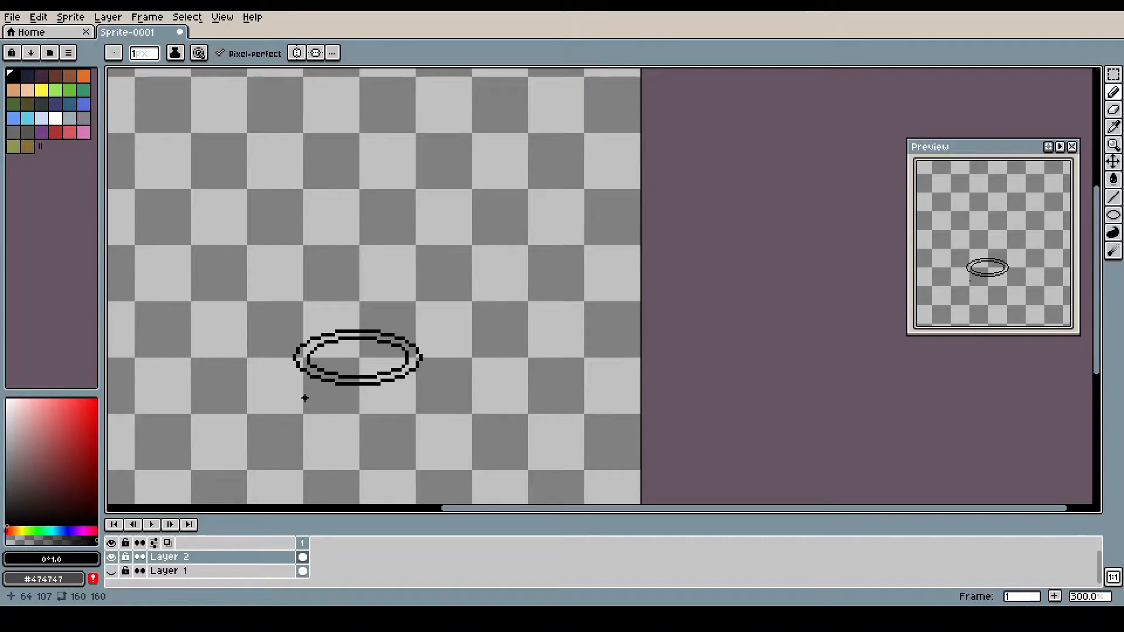
right_click(314, 348)
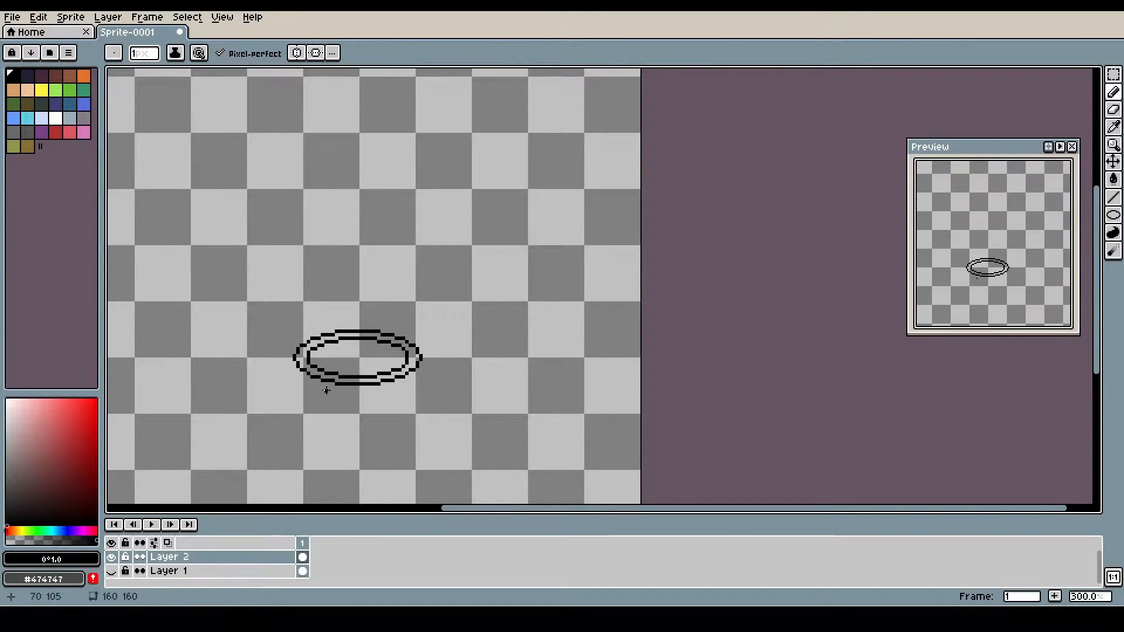
drag(307, 363, 311, 223)
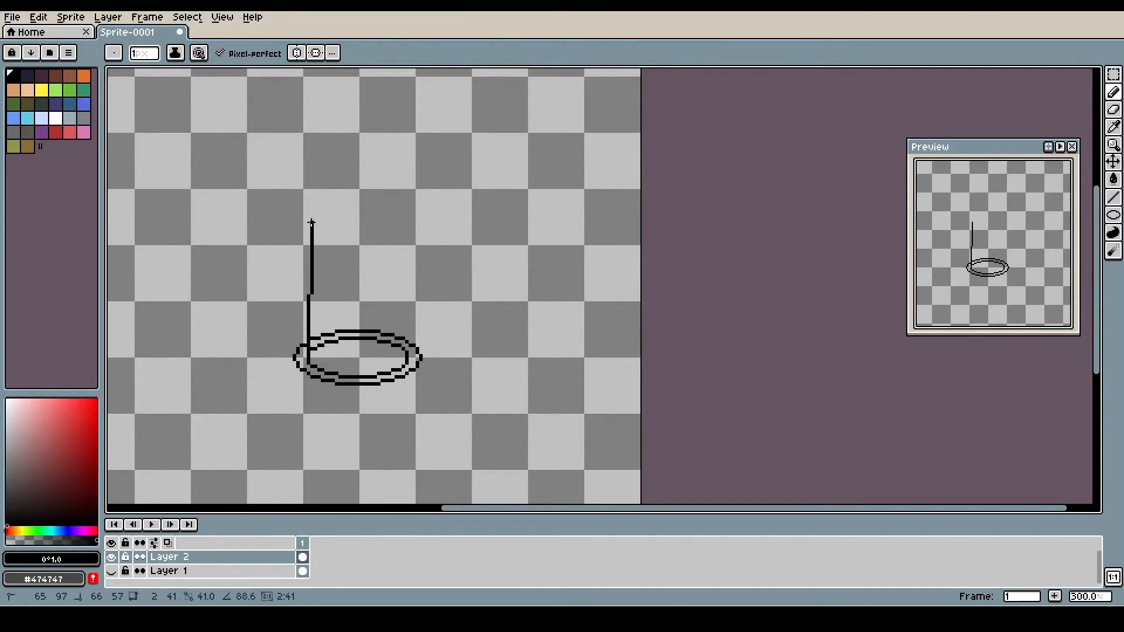
Step: Draw short vertical sides and a curved lower edge beneath the outer ellipse to form the base band, erasing stray pixels
click(291, 363)
click(424, 363)
drag(291, 363, 291, 377)
drag(424, 364, 424, 381)
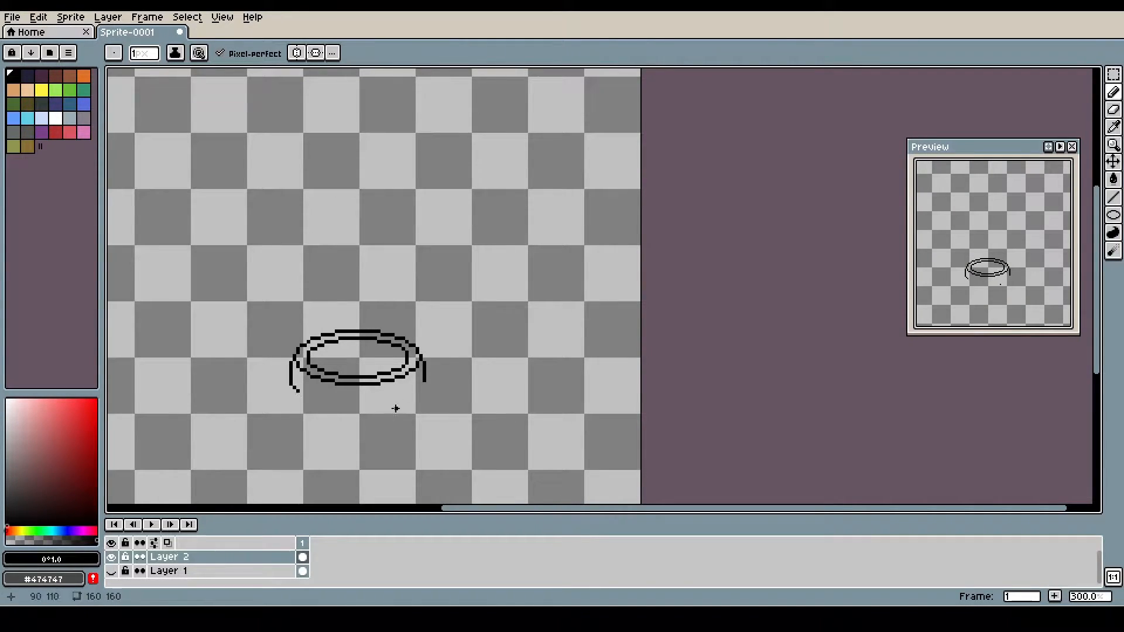
mouse_move(303, 399)
mouse_down()
mouse_move(358, 400)
mouse_move(341, 407)
mouse_move(413, 395)
mouse_up()
key(e)
key(b)
key(e)
click(410, 399)
Step: Draw two tall vertical lines rising from both ends of the ring as the cylinder's side walls
key(b)
drag(304, 344, 304, 196)
drag(410, 346, 410, 190)
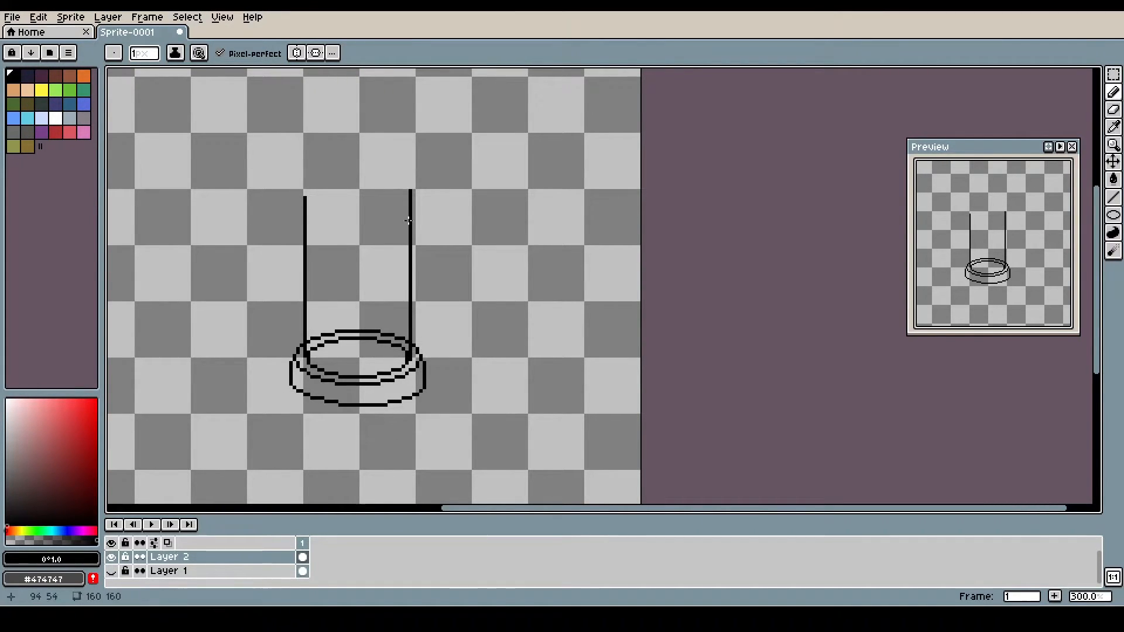
click(304, 187)
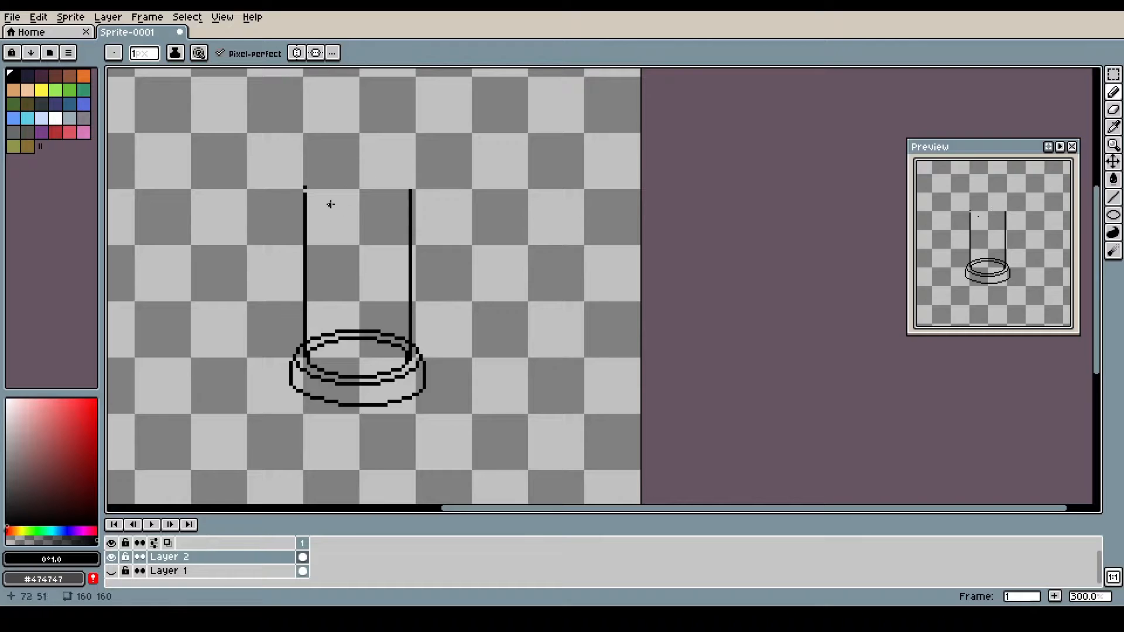
Step: Turn on left-right symmetry and draw a curved collar band around the upper end of the cylinder
click(296, 53)
drag(294, 205, 358, 236)
mouse_move(294, 201)
mouse_down()
mouse_move(359, 213)
mouse_move(303, 186)
mouse_up()
key(ctrl+z)
key(ctrl+z)
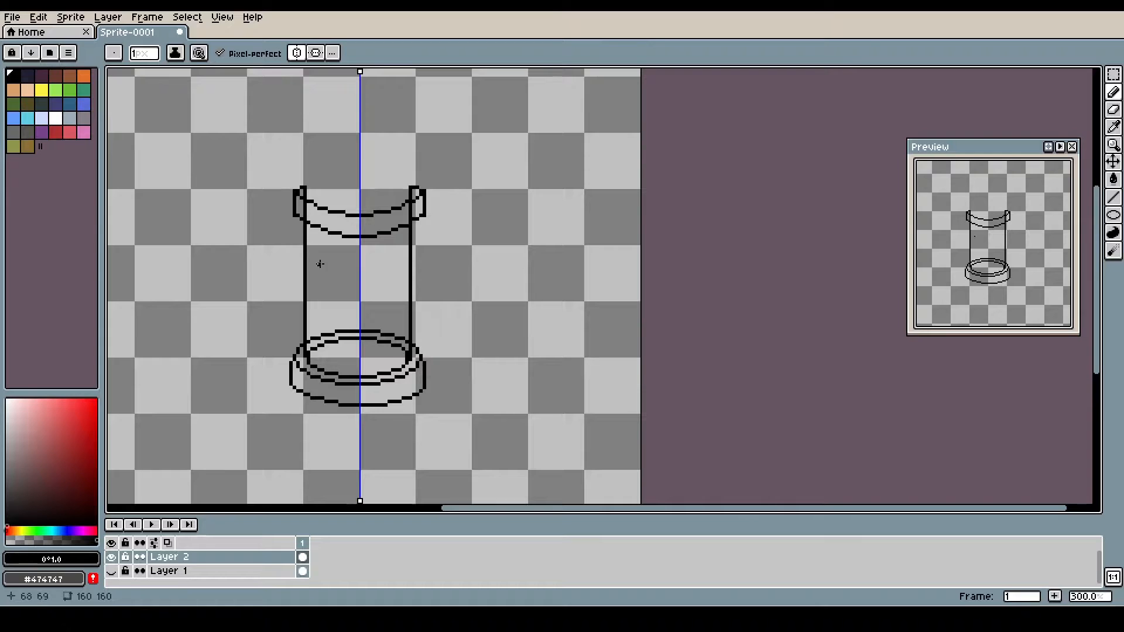
Step: Draw a mirrored rounded dome above the collar, and turn off the symmetry
drag(299, 187, 343, 169)
key(ctrl+z)
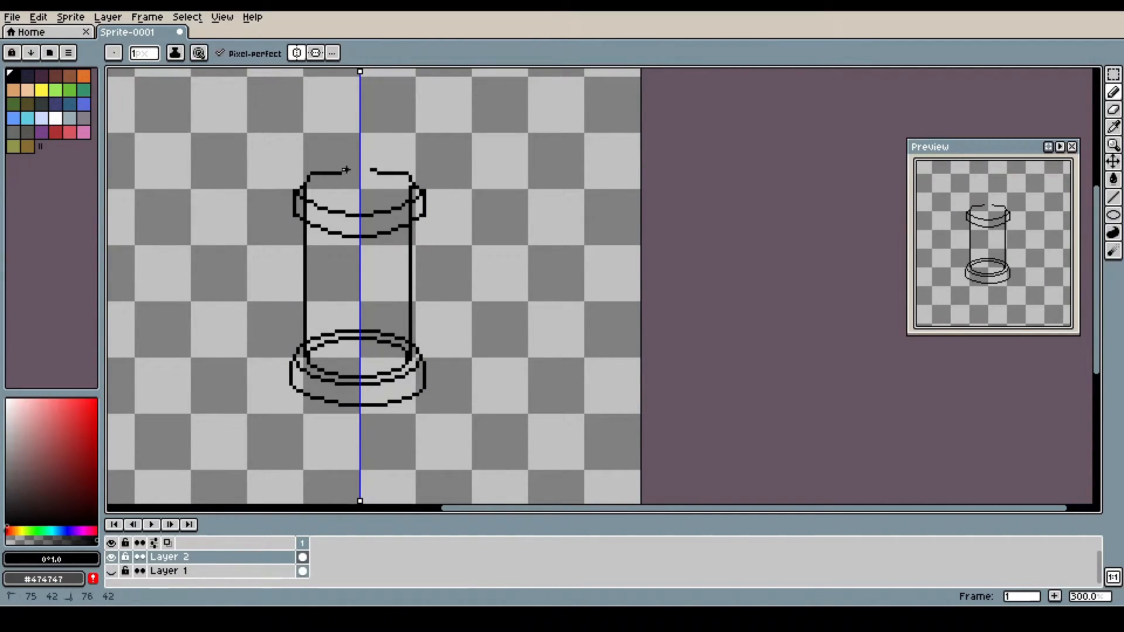
key(ctrl+z)
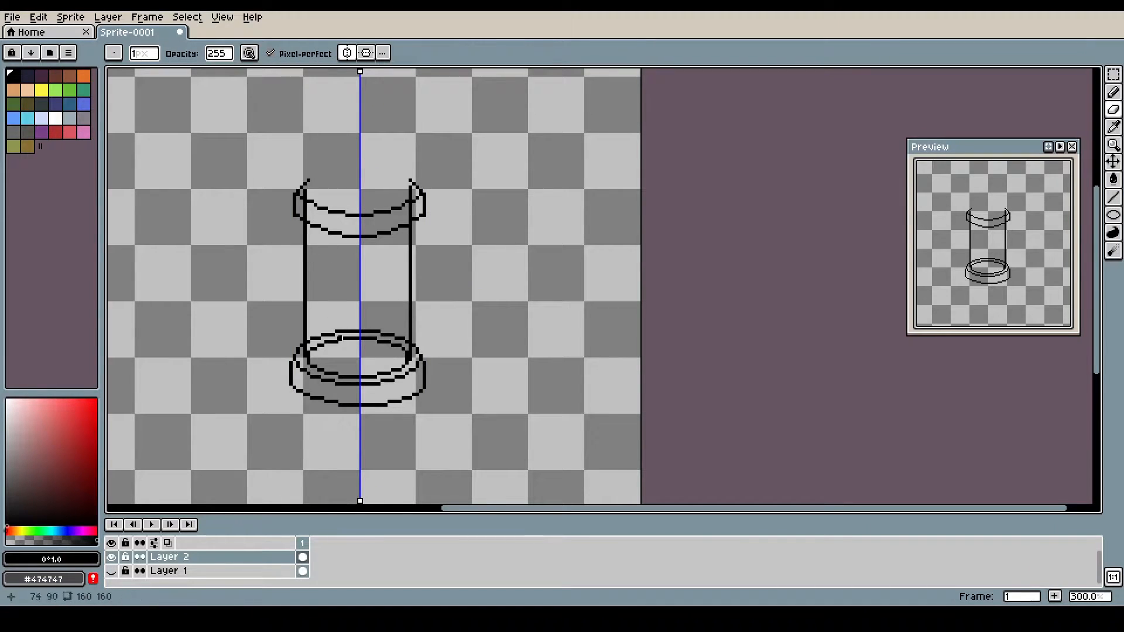
key(b)
mouse_move(308, 181)
mouse_down()
mouse_move(370, 172)
mouse_move(336, 162)
mouse_move(360, 156)
mouse_move(309, 180)
mouse_move(392, 177)
mouse_move(367, 156)
mouse_up()
key(e)
key(b)
key(e)
key(b)
click(296, 54)
key(e)
key(b)
key(e)
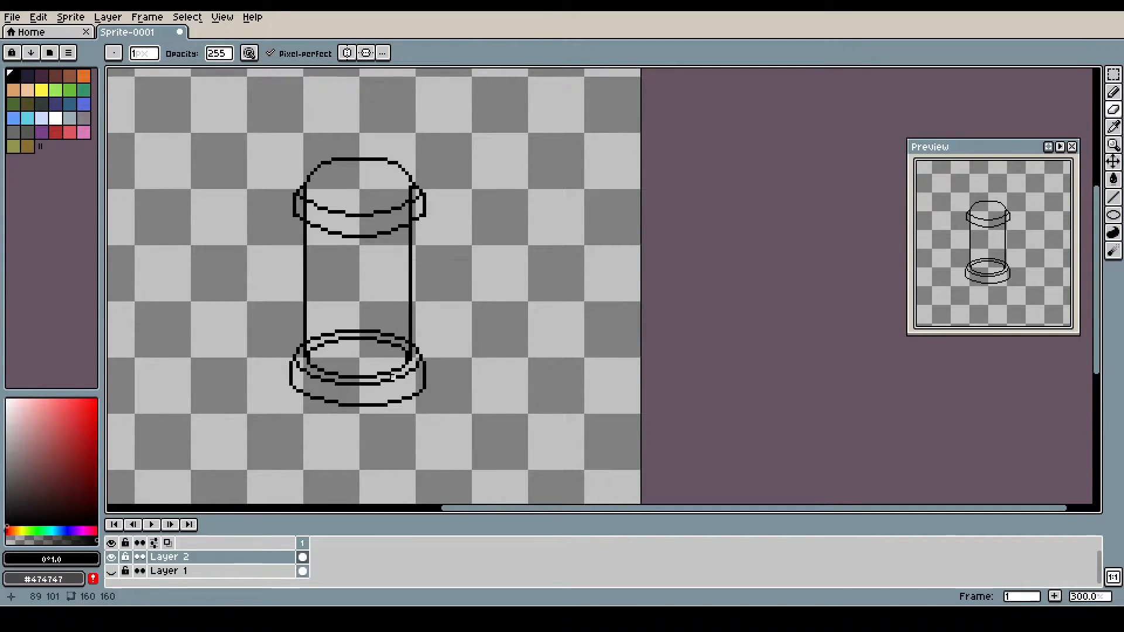
mouse_move(351, 405)
mouse_down()
mouse_move(329, 403)
mouse_move(410, 399)
mouse_move(346, 402)
mouse_move(427, 362)
mouse_move(425, 383)
mouse_up()
click(347, 52)
mouse_move(291, 381)
mouse_down()
mouse_move(290, 362)
mouse_move(288, 383)
mouse_up()
key(b)
drag(287, 385, 354, 405)
key(ctrl+z)
key(ctrl+z)
mouse_move(287, 385)
mouse_down()
mouse_move(316, 403)
mouse_move(357, 405)
mouse_up()
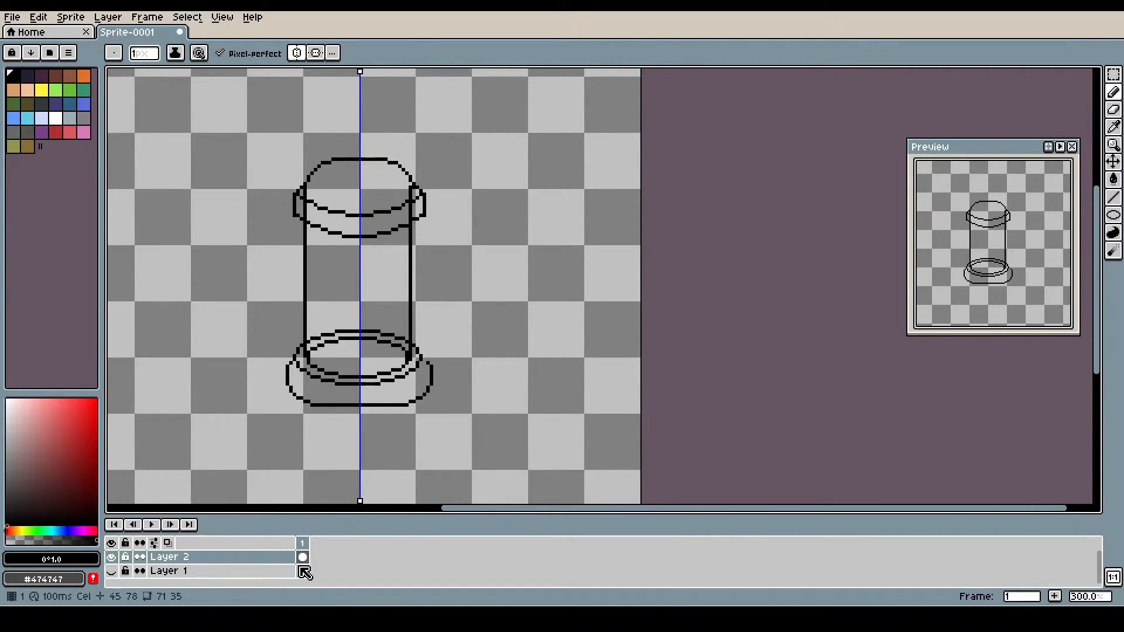
key(e)
mouse_move(339, 404)
mouse_down()
mouse_move(333, 425)
mouse_move(323, 433)
mouse_move(319, 408)
mouse_move(359, 412)
mouse_up()
key(b)
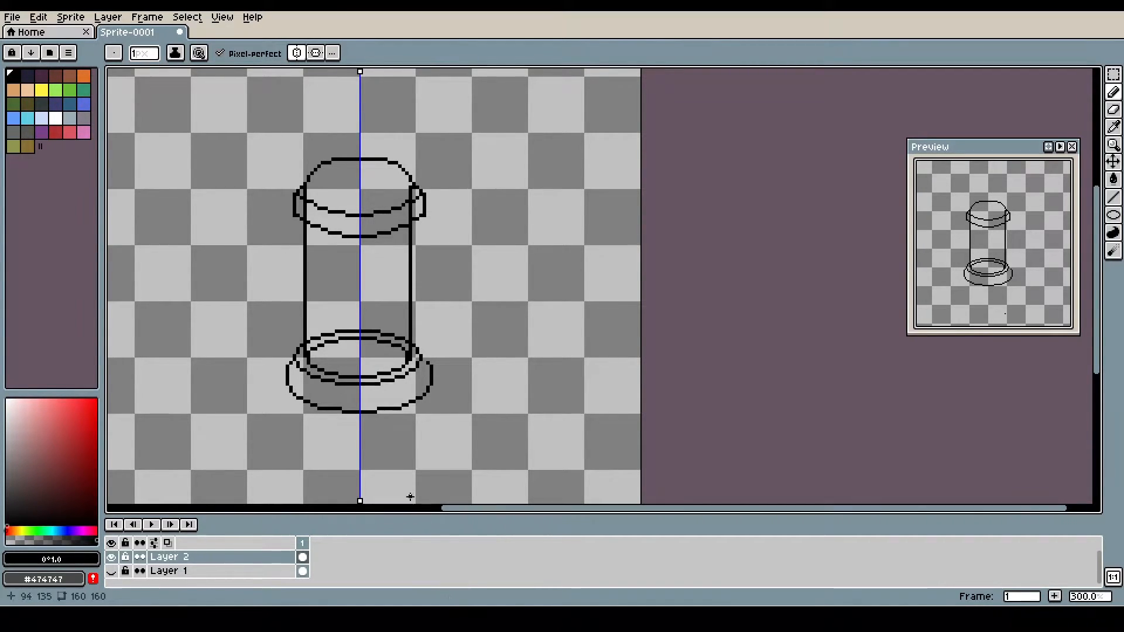
key(v)
key(ctrl+z)
key(ctrl+z)
key(ctrl+z)
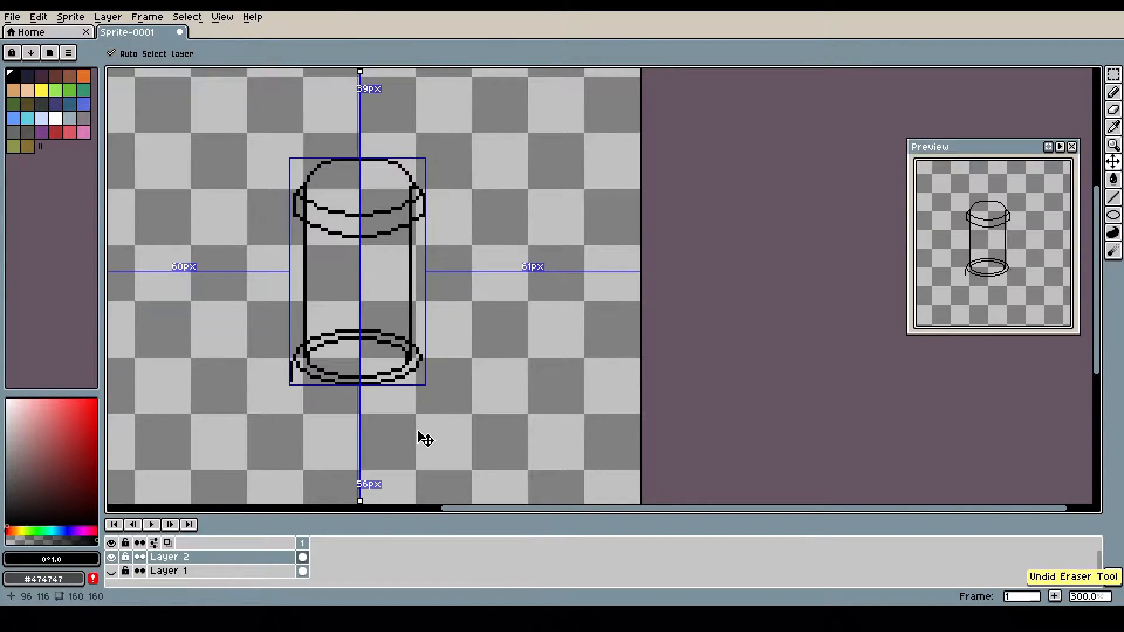
key(ctrl+y)
Step: Touch up the lower curved edge of the base band with the Eraser and Pencil
key(b)
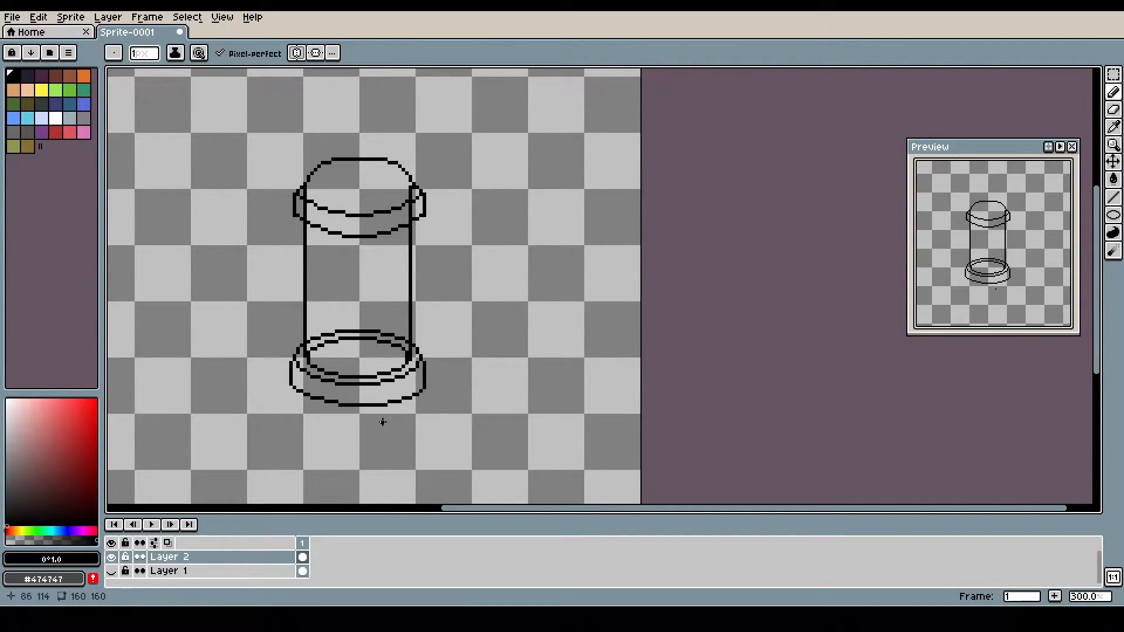
key(e)
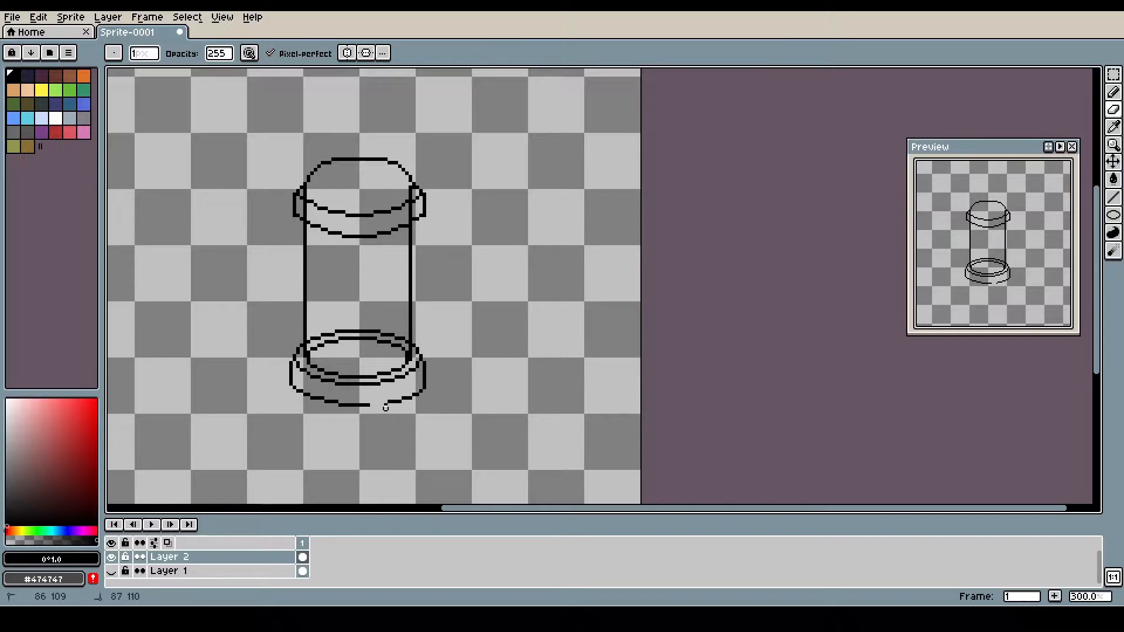
key(b)
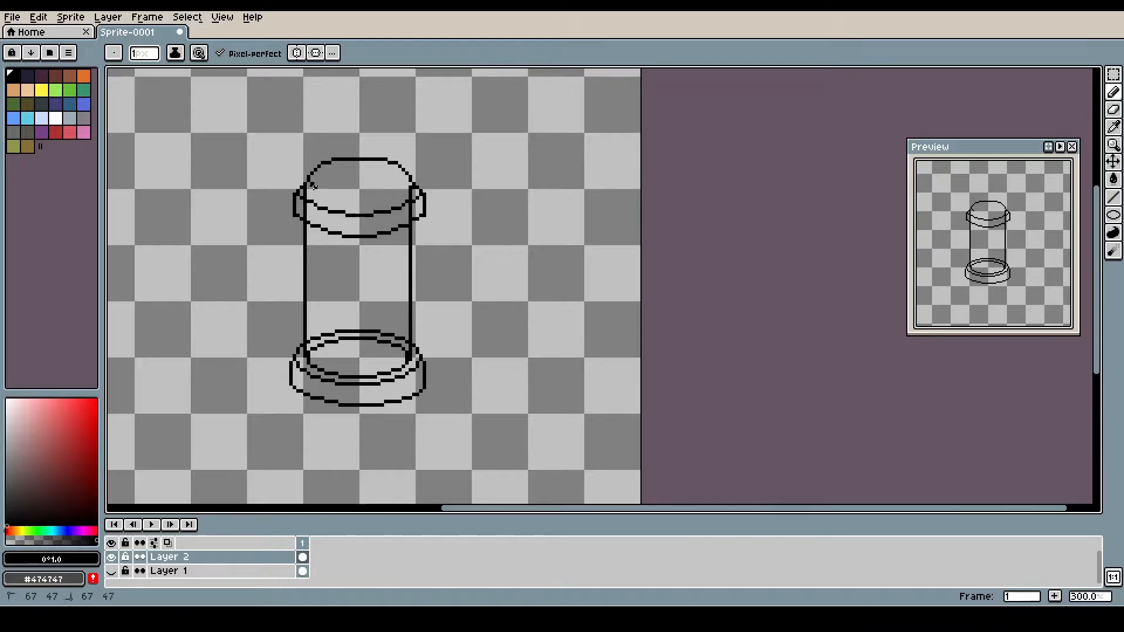
drag(356, 189, 409, 186)
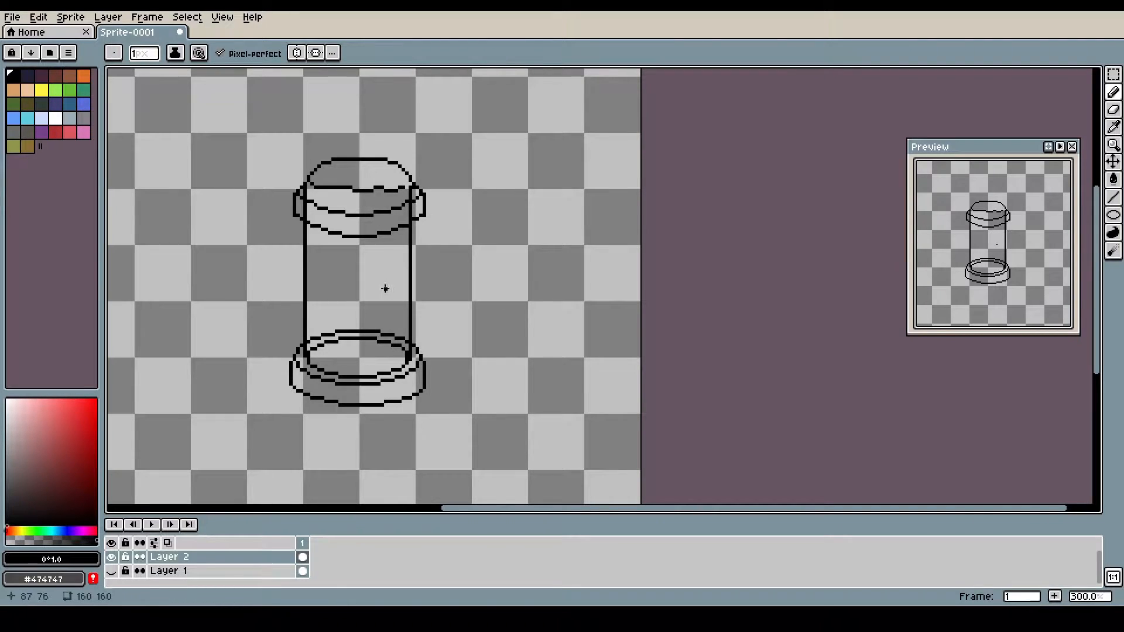
key(ctrl+z)
key(ctrl+z)
Step: Draw a mirrored curve across the lower part of the dome with a small clasp of two short vertical lines at its centre
click(296, 53)
mouse_move(315, 187)
mouse_down()
mouse_move(330, 211)
mouse_move(351, 198)
mouse_move(381, 222)
mouse_move(415, 324)
mouse_move(364, 213)
mouse_up()
key(ctrl+z)
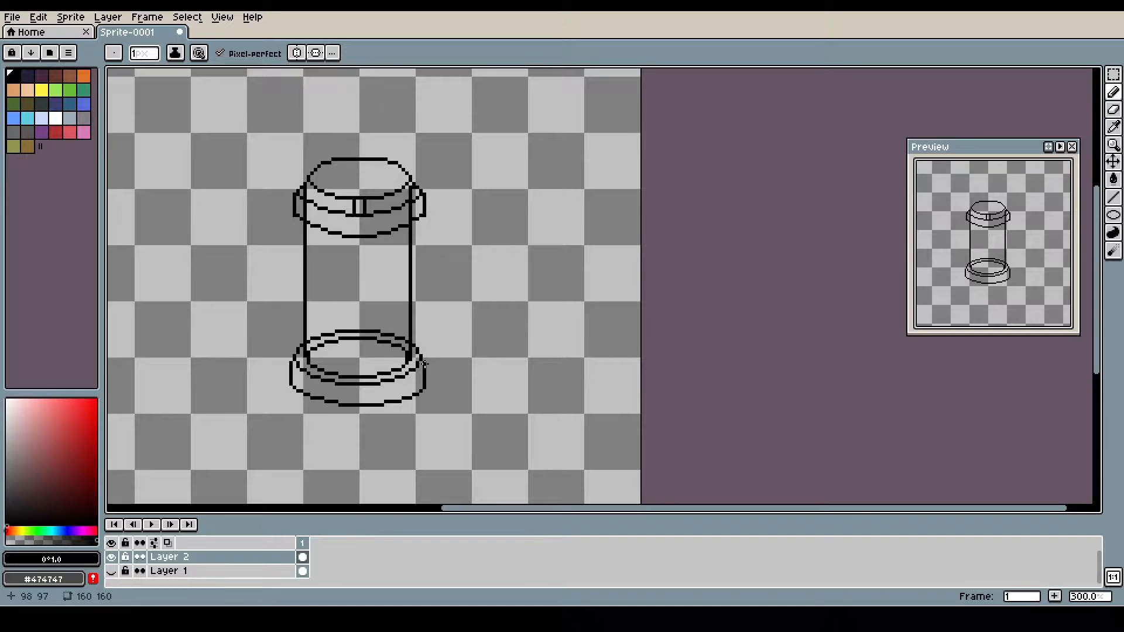
Step: Draw a flared foot beneath the base band using left-right symmetry, and turn the symmetry off
click(297, 53)
mouse_move(291, 387)
mouse_down()
mouse_move(279, 418)
mouse_move(276, 409)
mouse_move(347, 436)
mouse_move(333, 479)
mouse_move(354, 443)
mouse_up()
click(297, 52)
key(e)
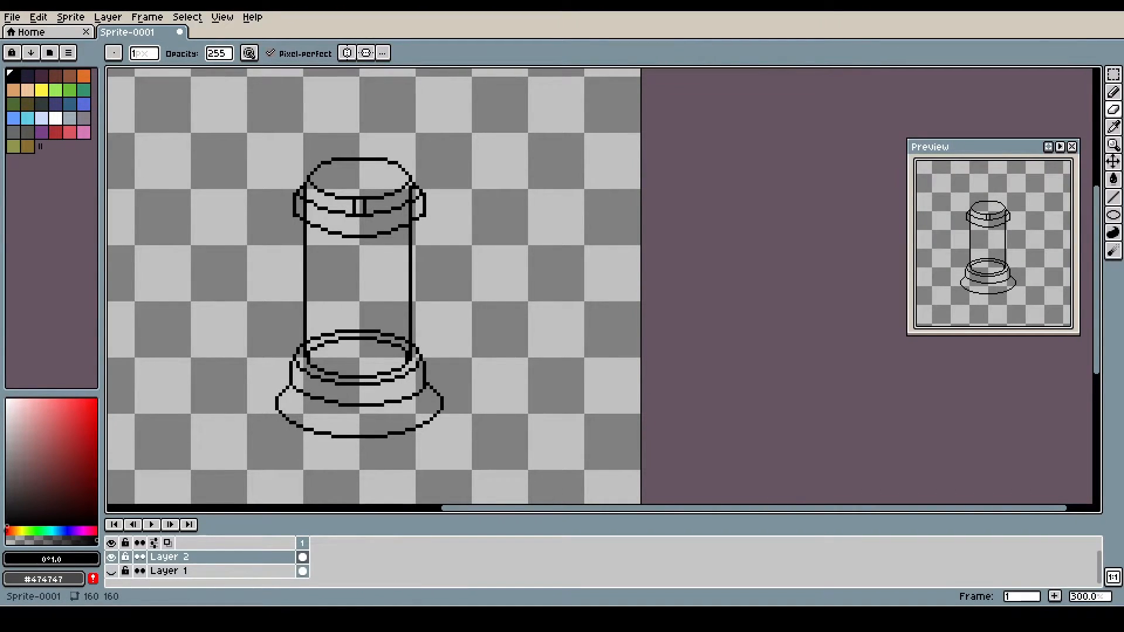
Step: Add a new layer beneath Layer 2 and select the interiors of the base band and flared foot with the Magic Wand
click(226, 572)
key(shift+n)
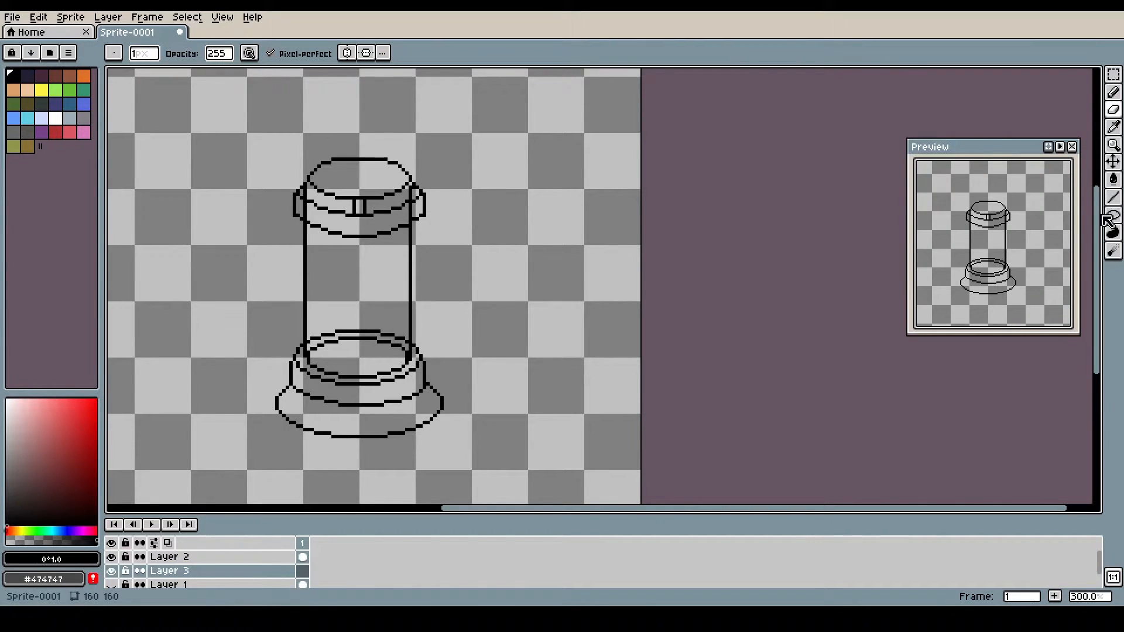
click(1114, 145)
click(1113, 127)
click(1113, 74)
click(1097, 75)
click(233, 557)
click(350, 426)
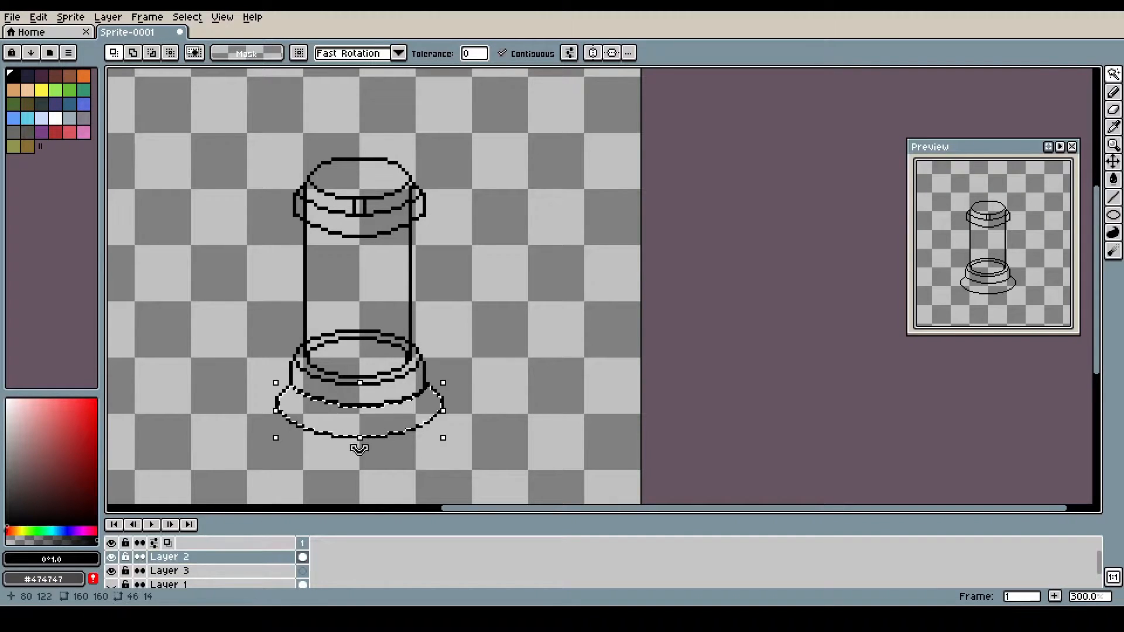
Step: Fill the selected base areas on Layer 3 with dark teal, HSV 191°, 38, 40, and deselect
click(264, 571)
key(b)
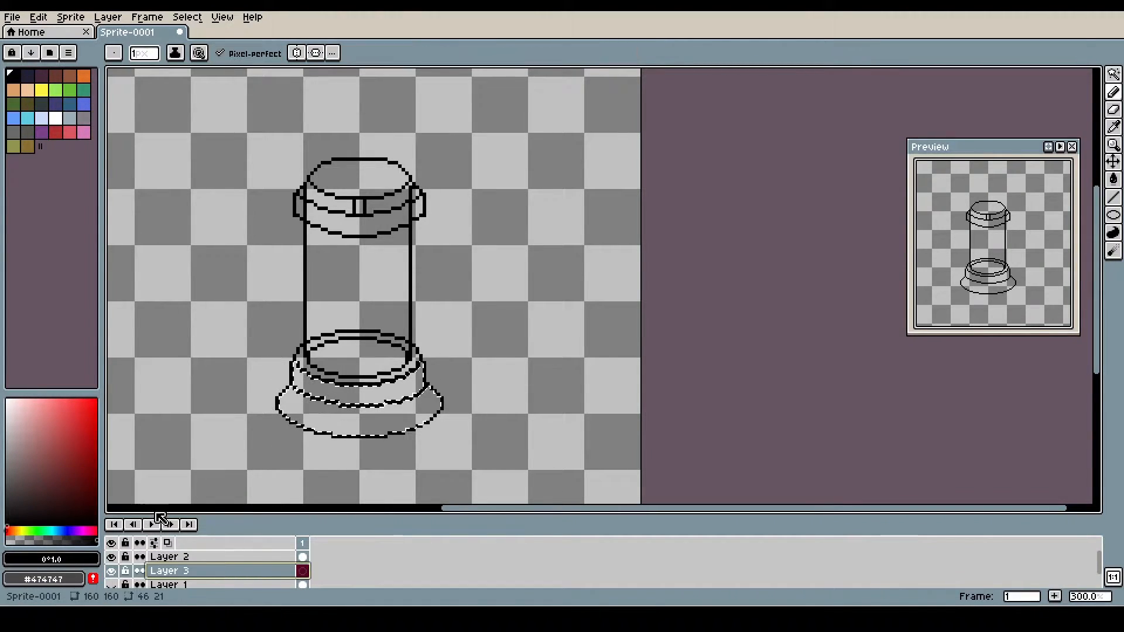
click(1113, 180)
click(54, 531)
drag(47, 479, 41, 474)
click(321, 414)
key(ctrl+d)
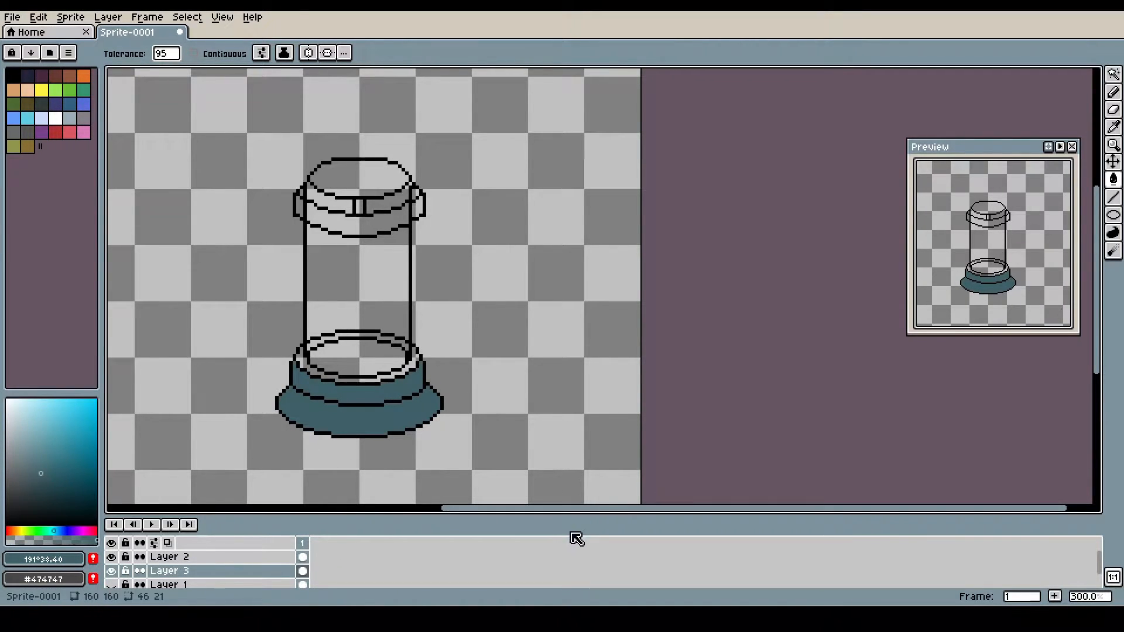
Step: Select the front rim between the two ellipses on Layer 2 and set the foreground colour to muted yellow, HSV 56°, 45, 76
click(241, 558)
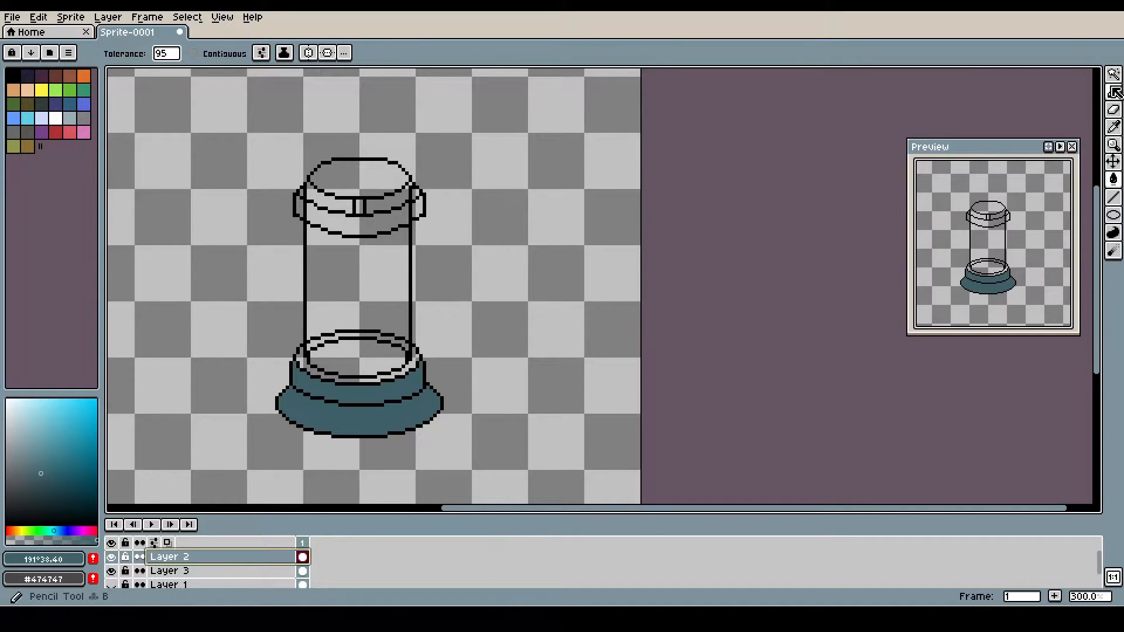
key(w)
click(347, 379)
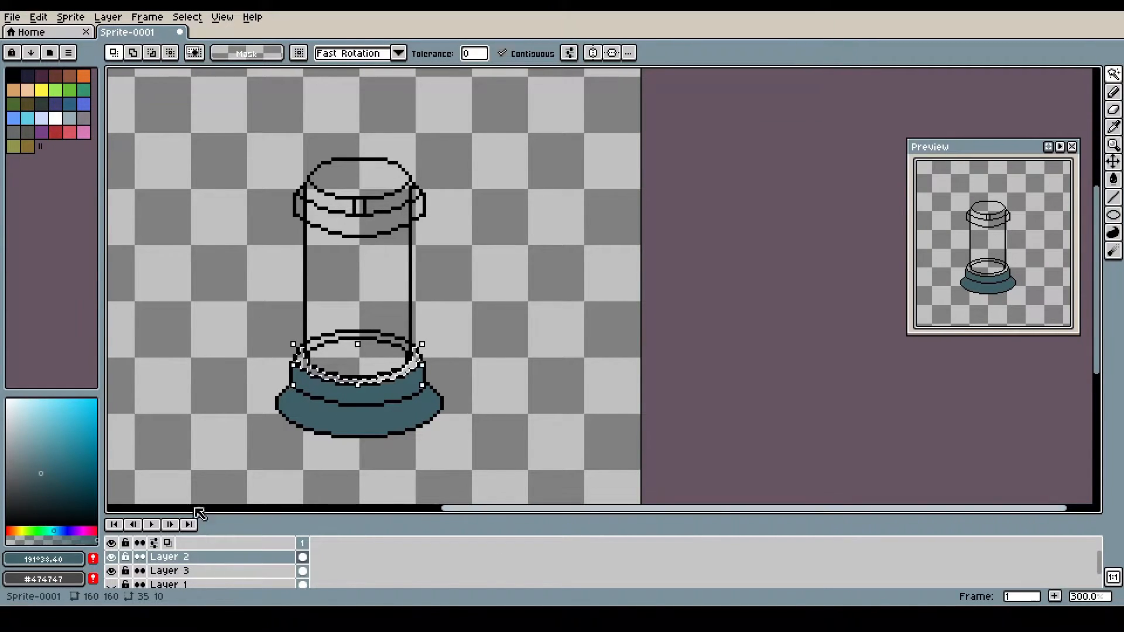
drag(46, 454, 28, 422)
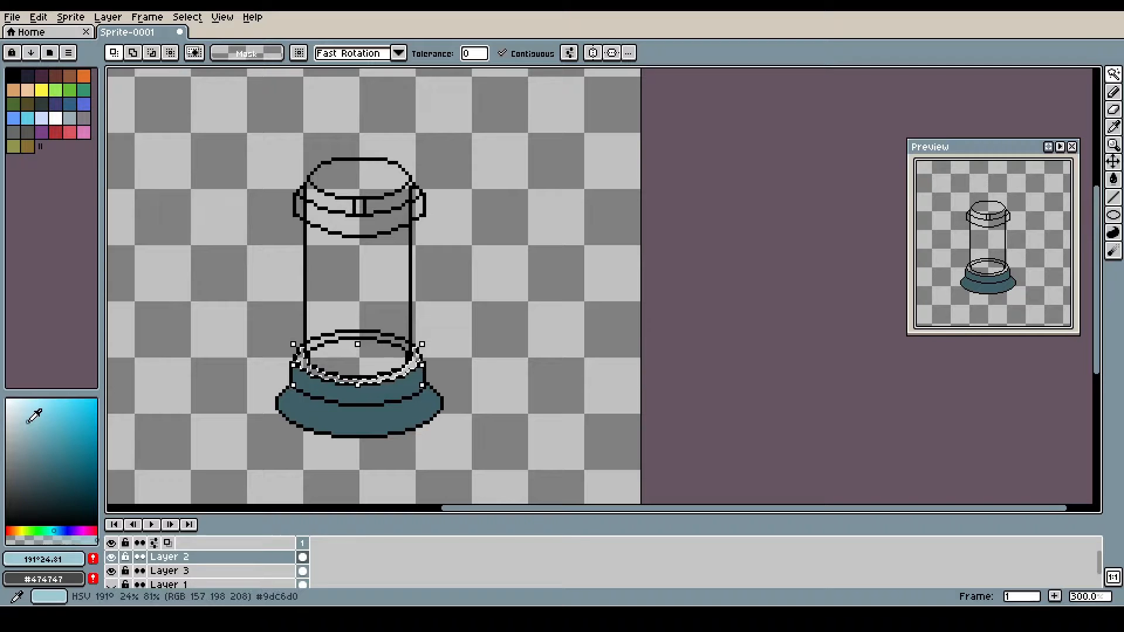
click(19, 530)
click(47, 427)
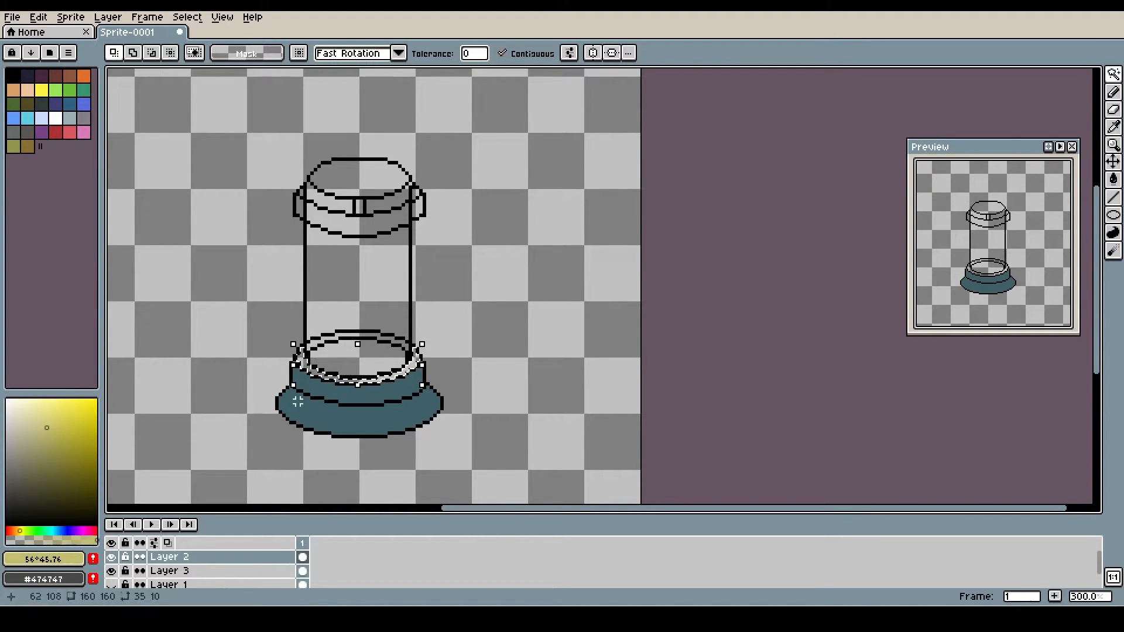
key(g)
click(352, 384)
key(ctrl+d)
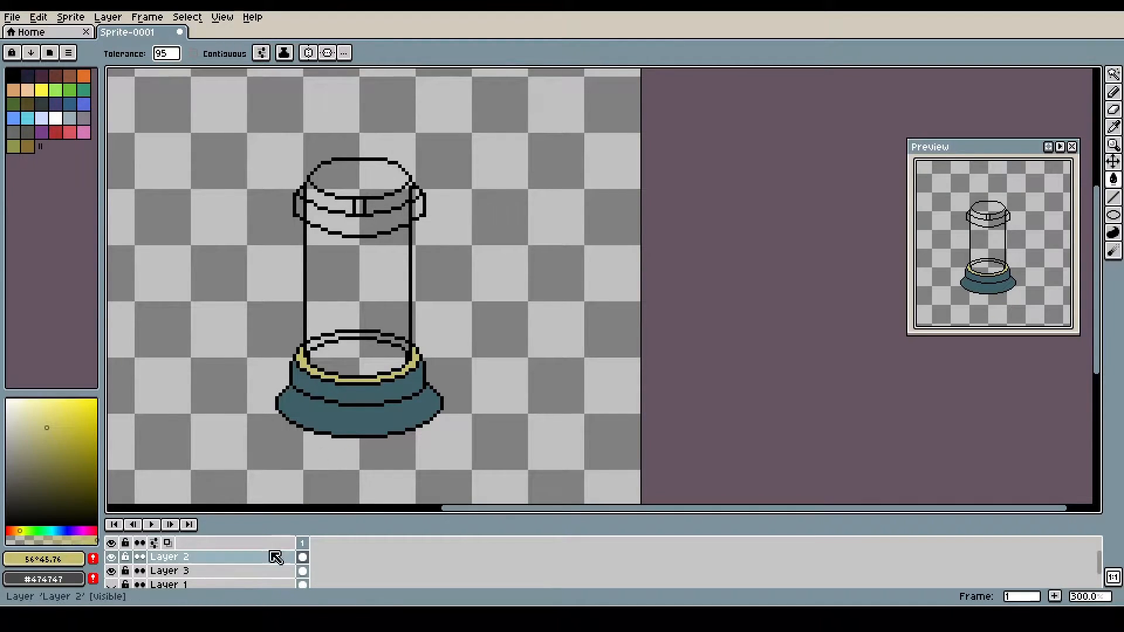
key(ctrl+z)
key(ctrl+z)
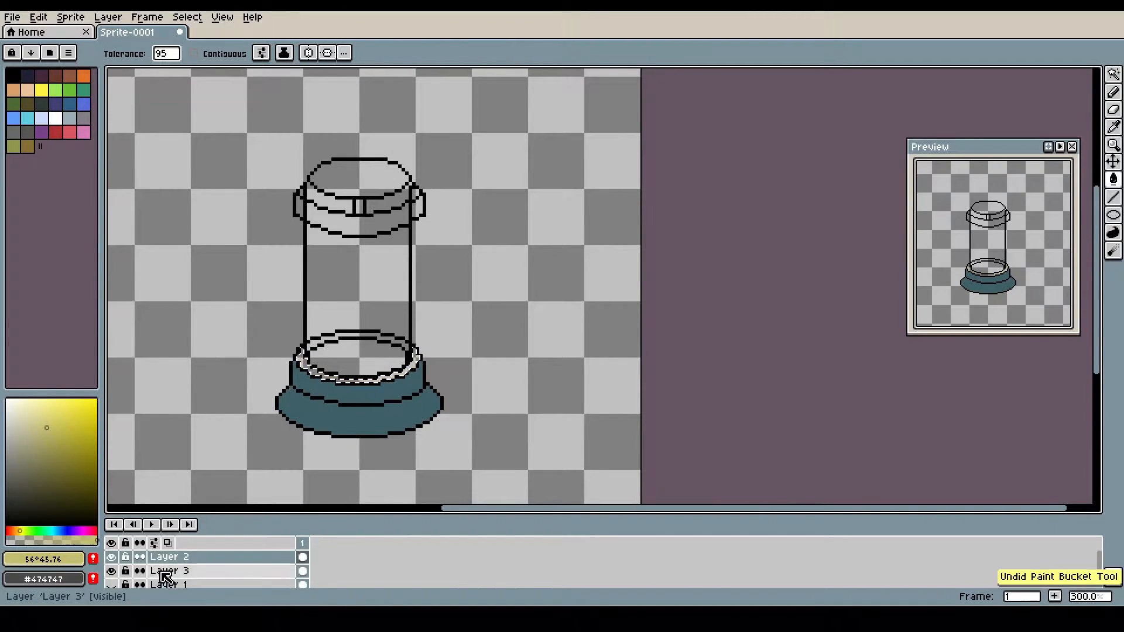
Step: Fill the selected rim on Layer 3 with the muted yellow and deselect
click(163, 573)
click(331, 379)
key(ctrl+d)
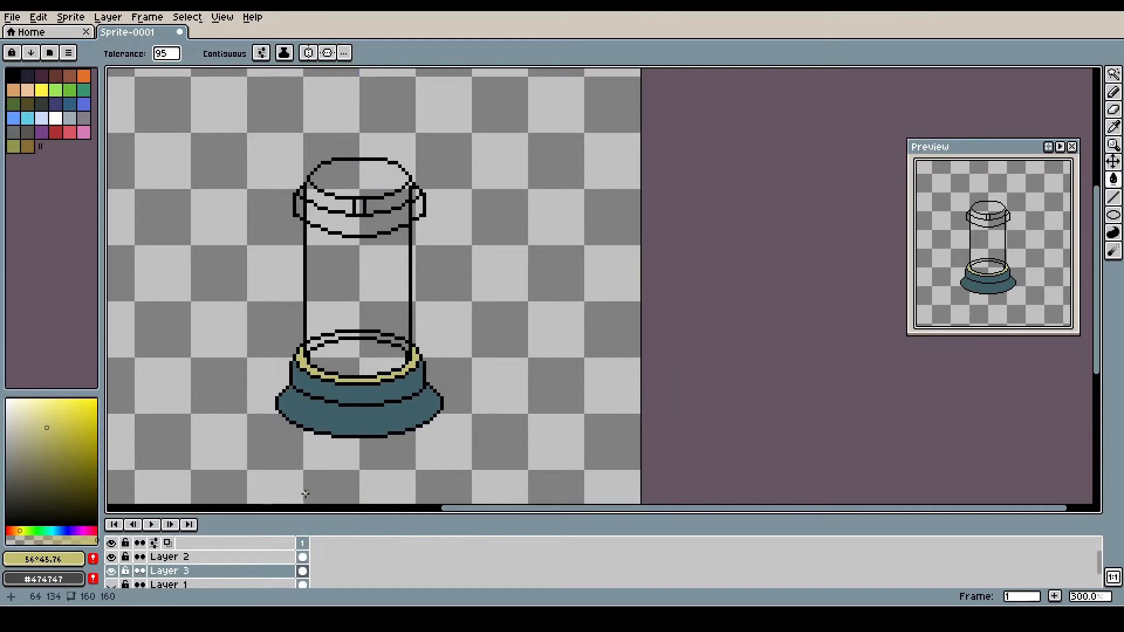
Step: Select the back part of the rim between the two ellipses, fill it on Layer 3 with the muted yellow, and deselect
key(w)
click(301, 557)
click(334, 337)
key(g)
click(300, 570)
click(319, 339)
key(ctrl+d)
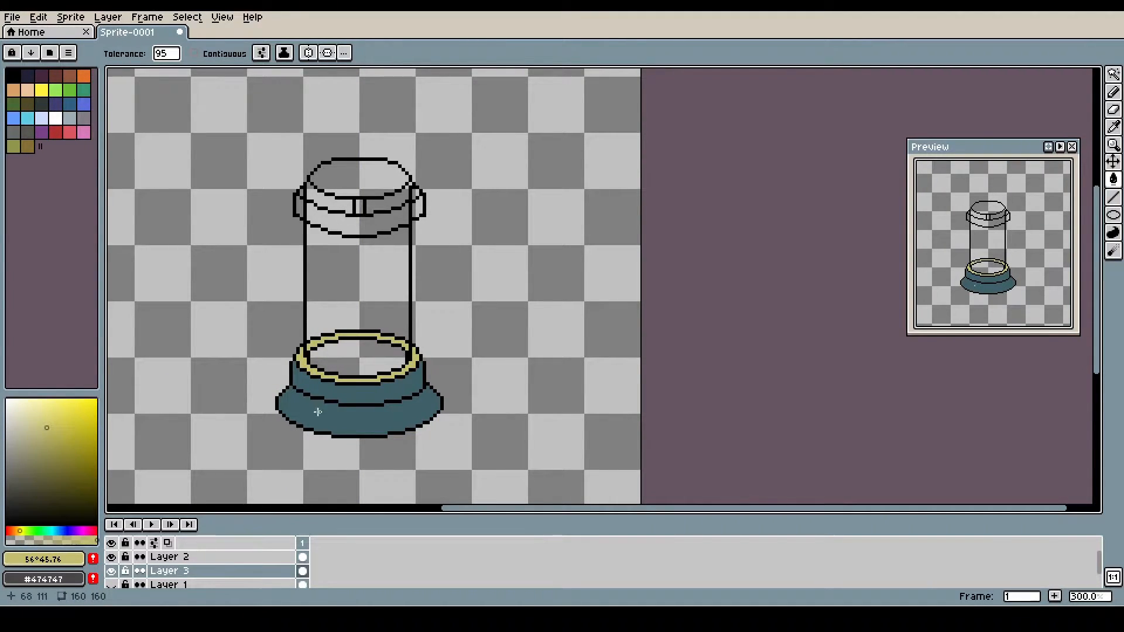
Step: Select the inner ellipse of the base, fill it on Layer 3 with darker teal, HSV 191°, 57, 25, and deselect
key(w)
click(223, 557)
click(347, 364)
click(190, 574)
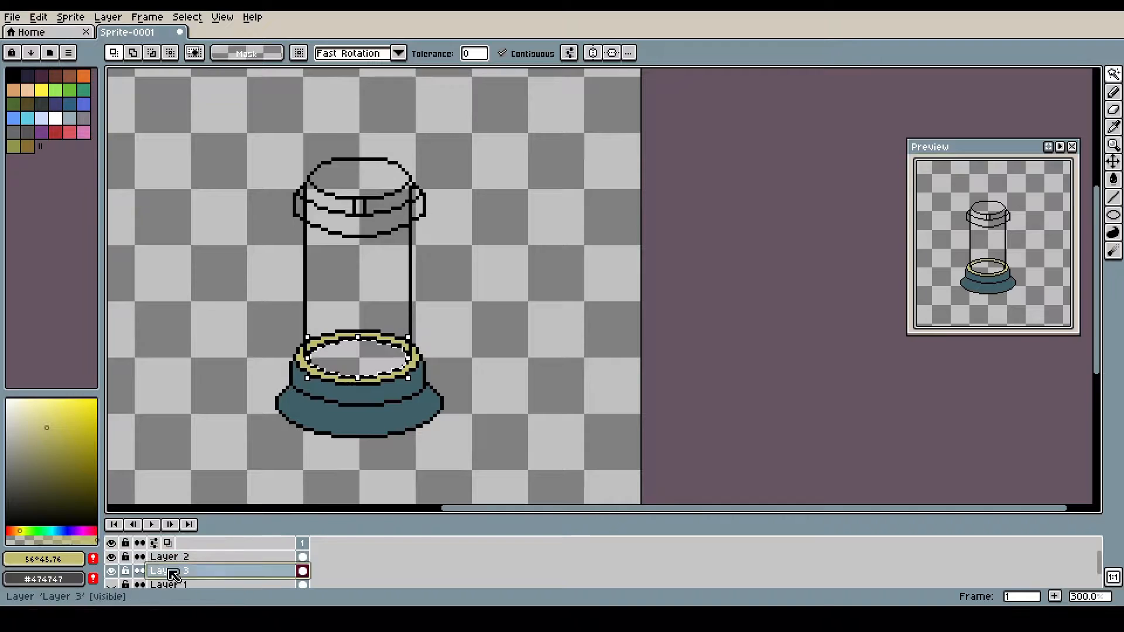
key(b)
alt+click(359, 414)
click(56, 494)
key(g)
click(358, 358)
key(ctrl+d)
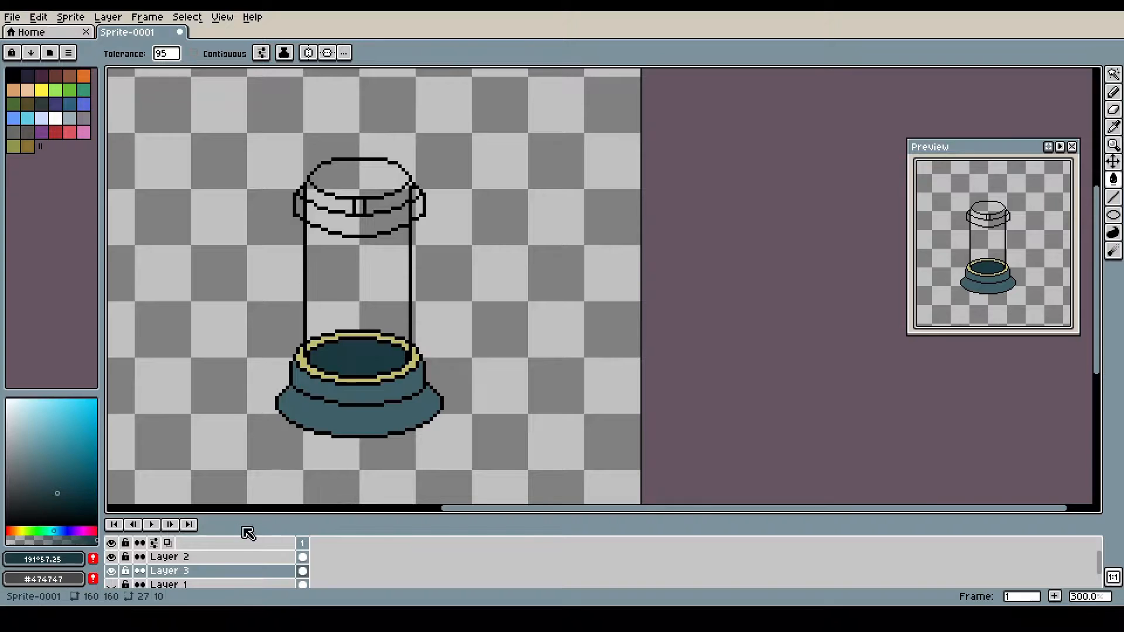
Step: Select the lower collar band and its two side tabs on Layer 2, and fill them on Layer 3 with the foot's teal, #3f6068
key(w)
click(299, 214)
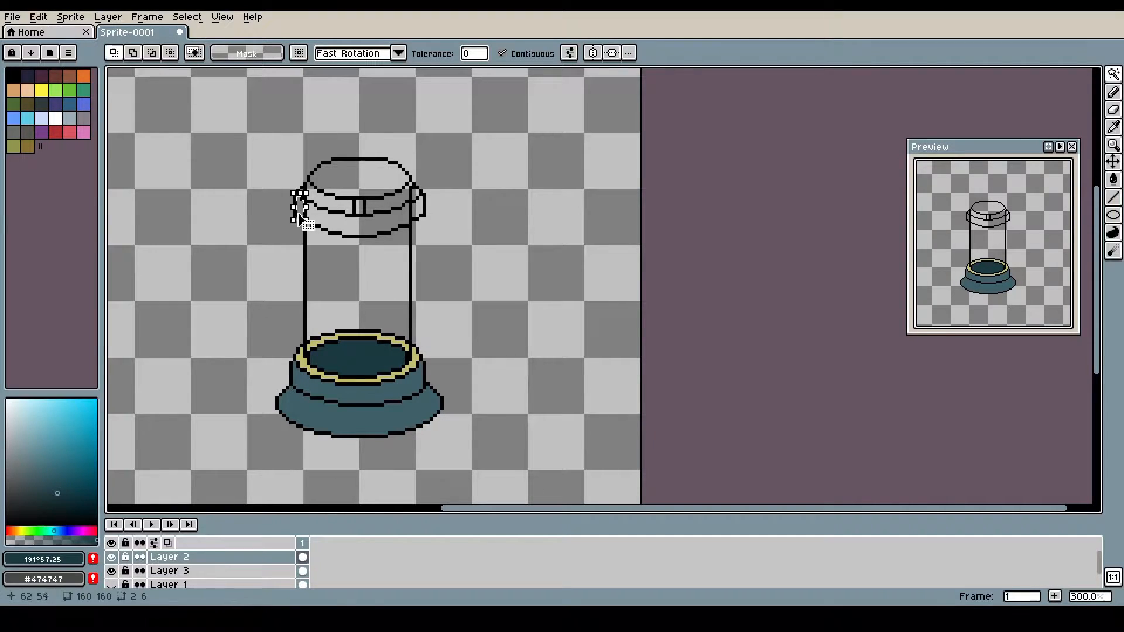
shift+click(326, 224)
shift+click(417, 209)
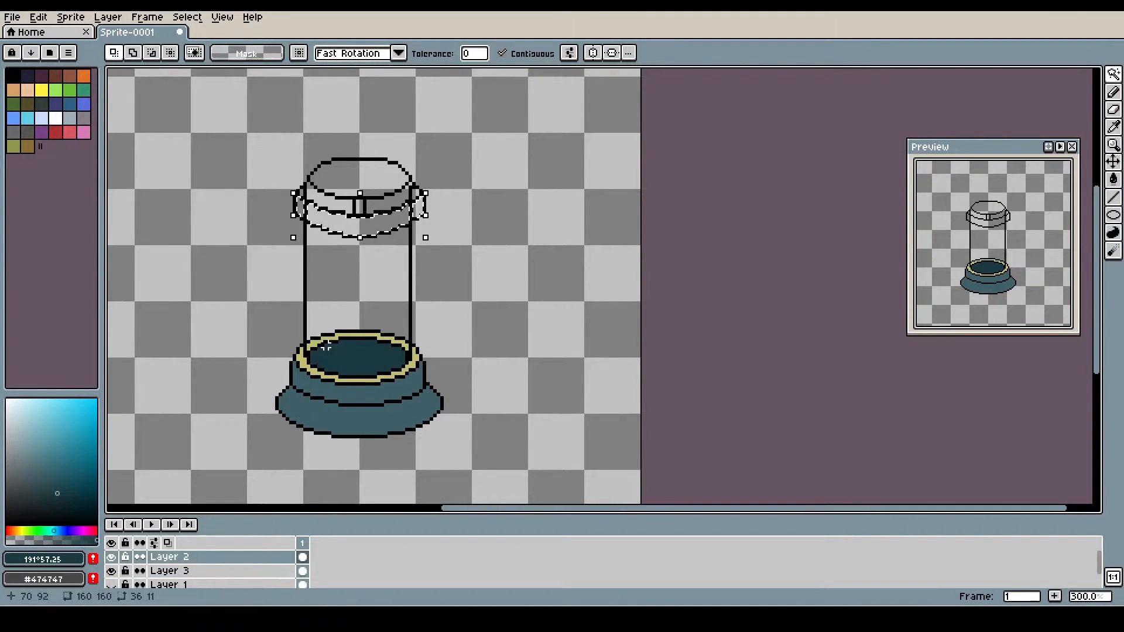
key(g)
click(228, 571)
key(alt)
alt+click(338, 422)
click(345, 226)
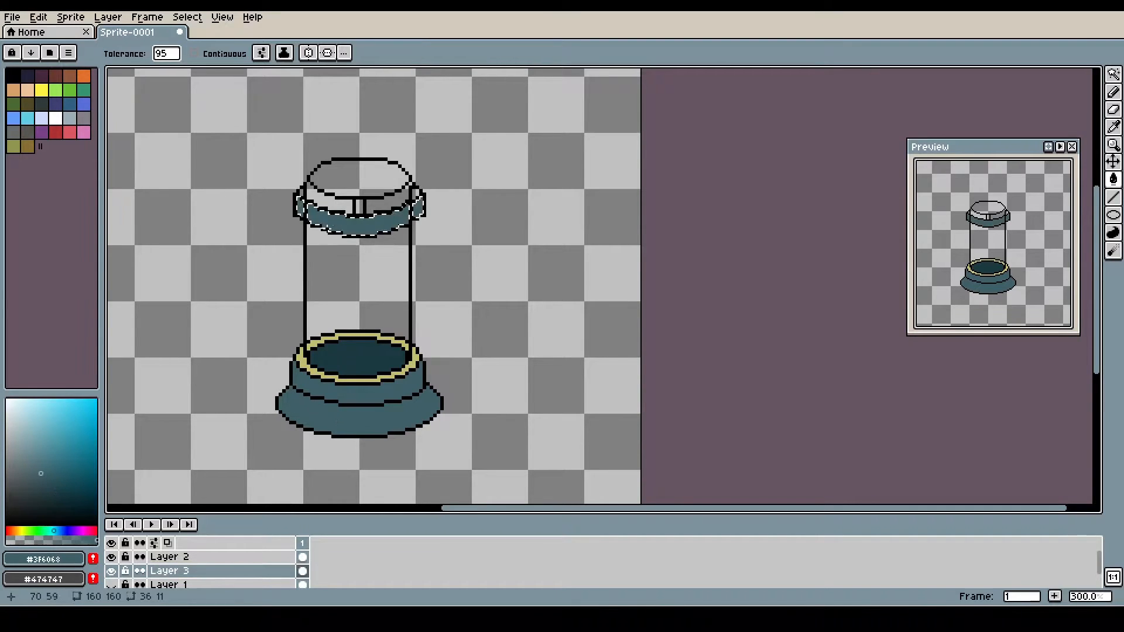
Step: Save the sprite in the pixel_script folder as 20230327_scifiprops_lab
key(ctrl+s)
text(202)
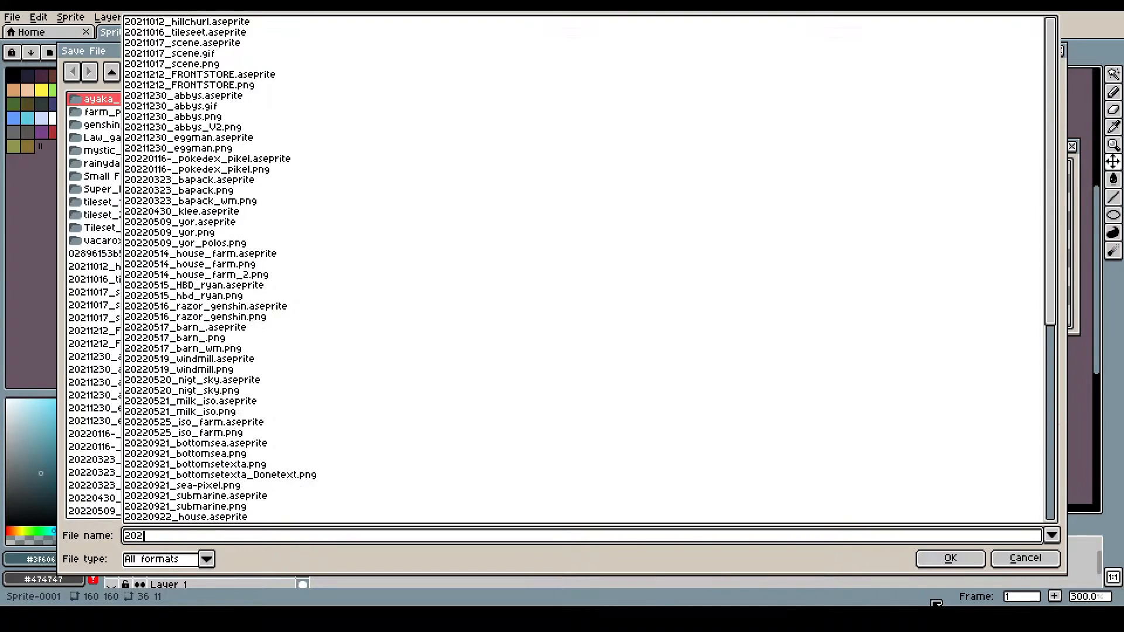
text(30327_)
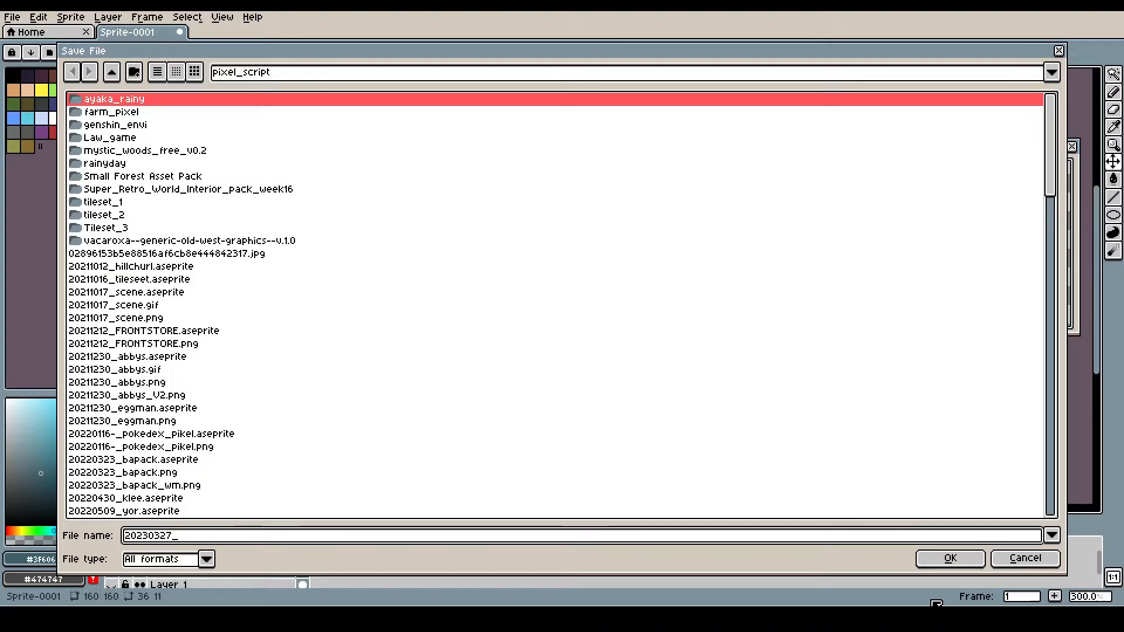
text(scifiprops_lab)
key(Return)
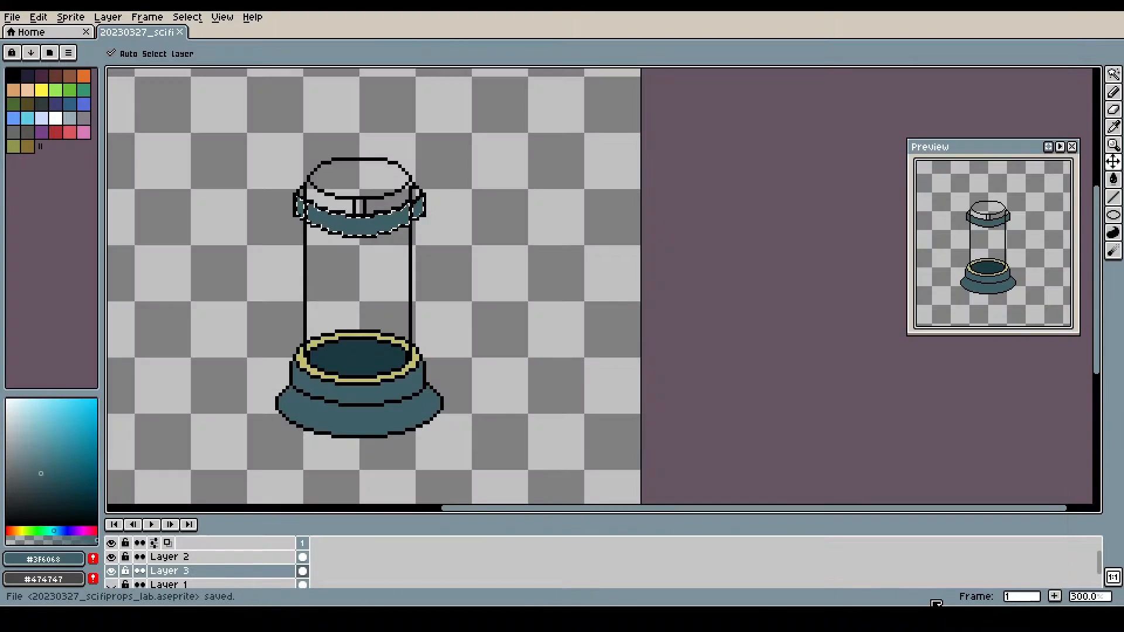
Step: Deselect and erase the two vertical outline segments that separate the side tabs from the collar band on Layer 2
key(ctrl+d)
click(174, 557)
key(e)
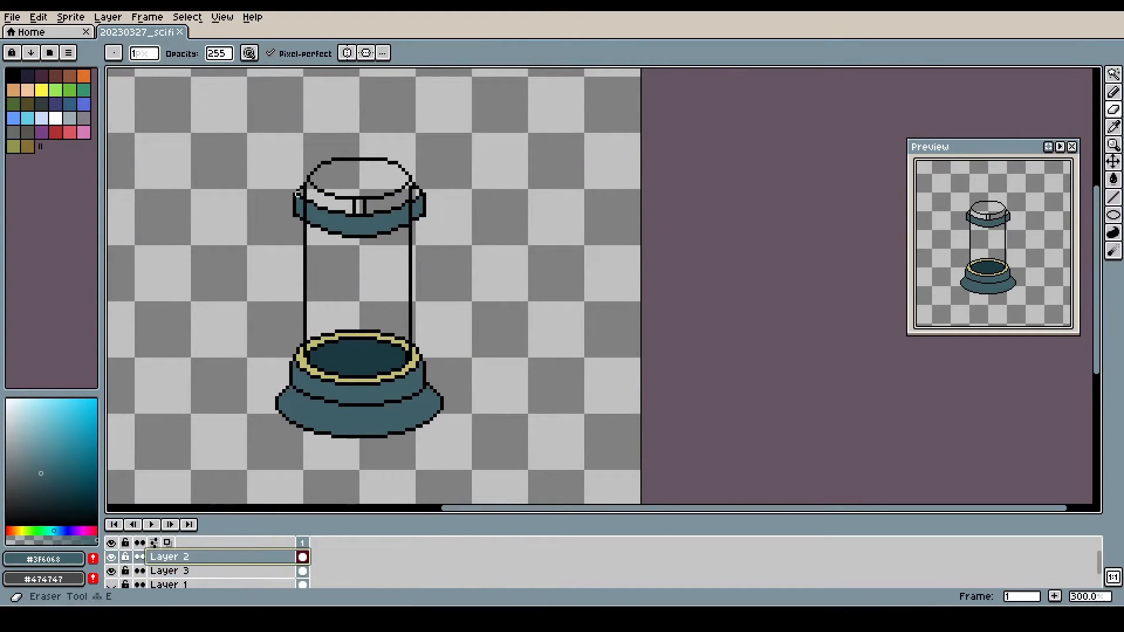
drag(304, 204, 305, 220)
drag(411, 209, 410, 215)
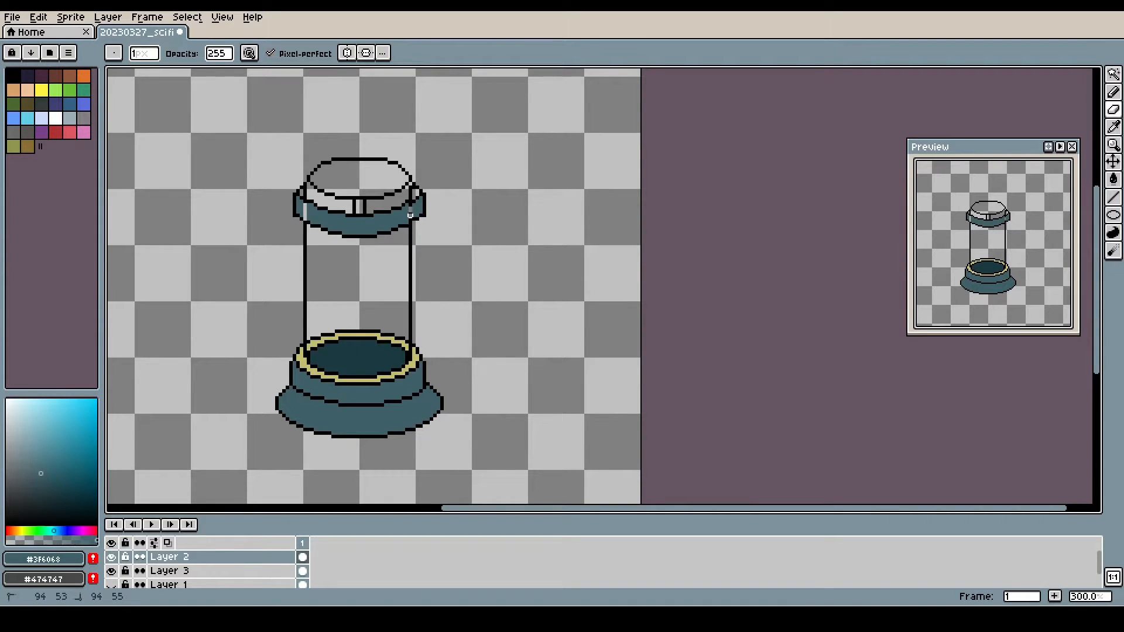
Step: Paint the erased gaps between the collar band and its side tabs with the same teal on Layer 3
key(b)
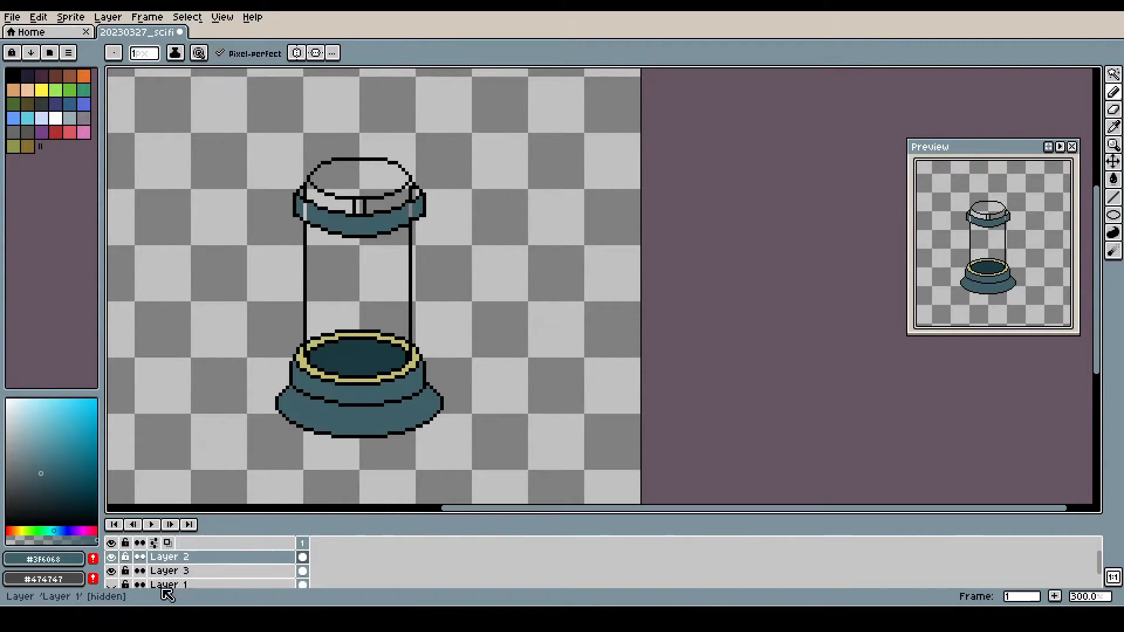
click(167, 571)
key(alt)
drag(305, 209, 305, 217)
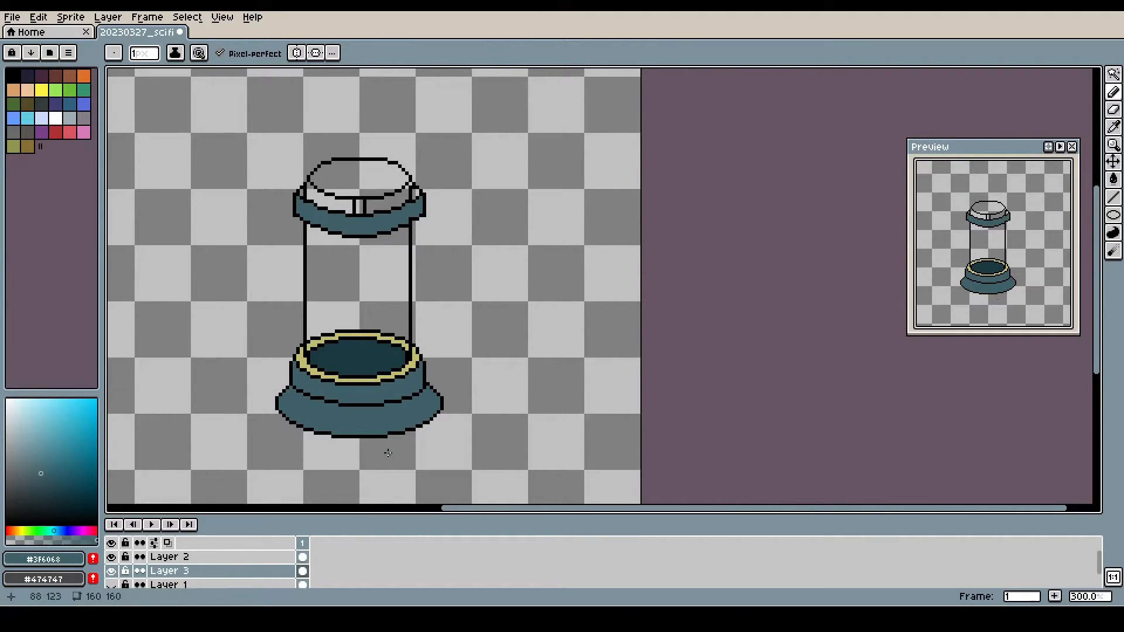
Step: Select all sections of the upper collar ring and fill them on Layer 3 with grey-brown, HSV 28°, 10, 35, then deselect
click(13, 531)
drag(45, 474, 16, 481)
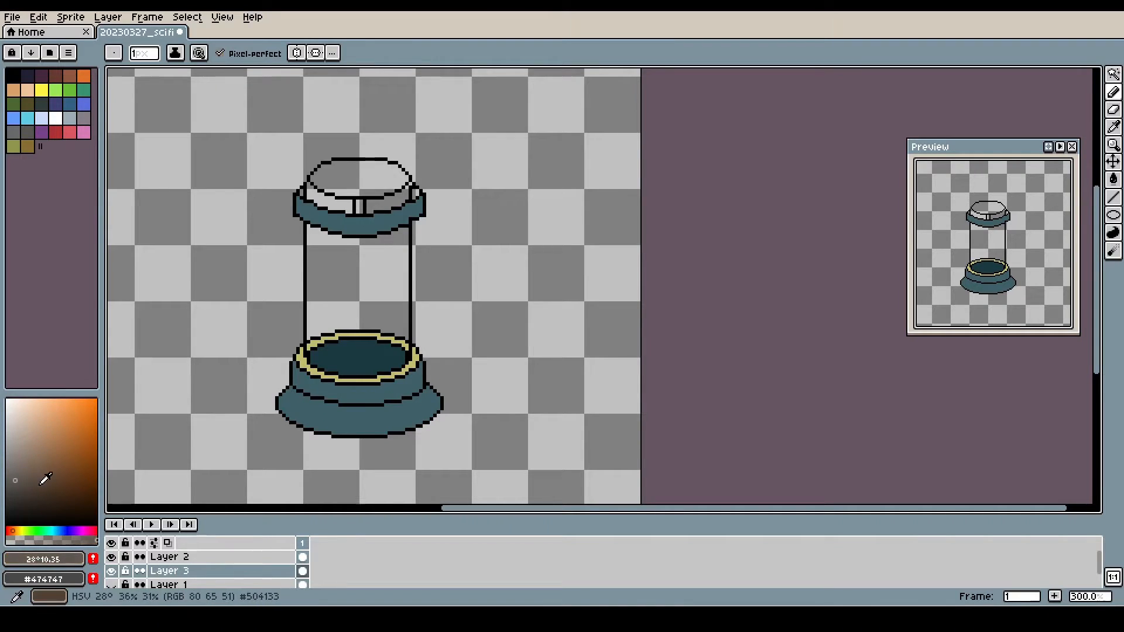
key(w)
click(246, 556)
click(342, 202)
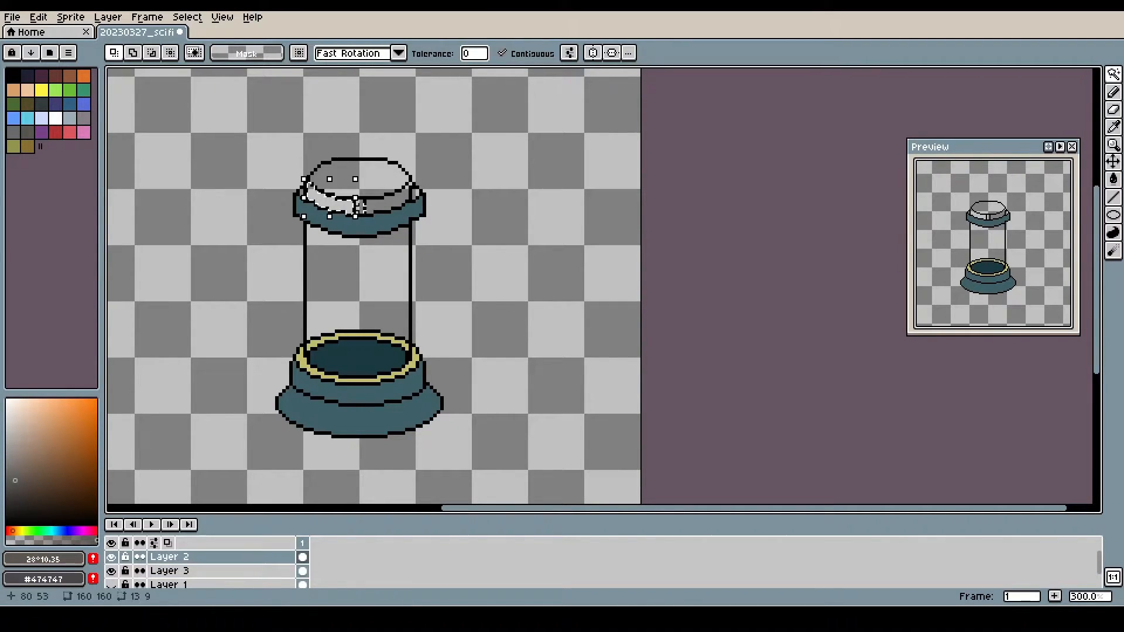
shift+click(361, 208)
shift+click(386, 205)
shift+click(416, 193)
shift+click(302, 193)
key(g)
click(225, 570)
click(340, 286)
key(ctrl+d)
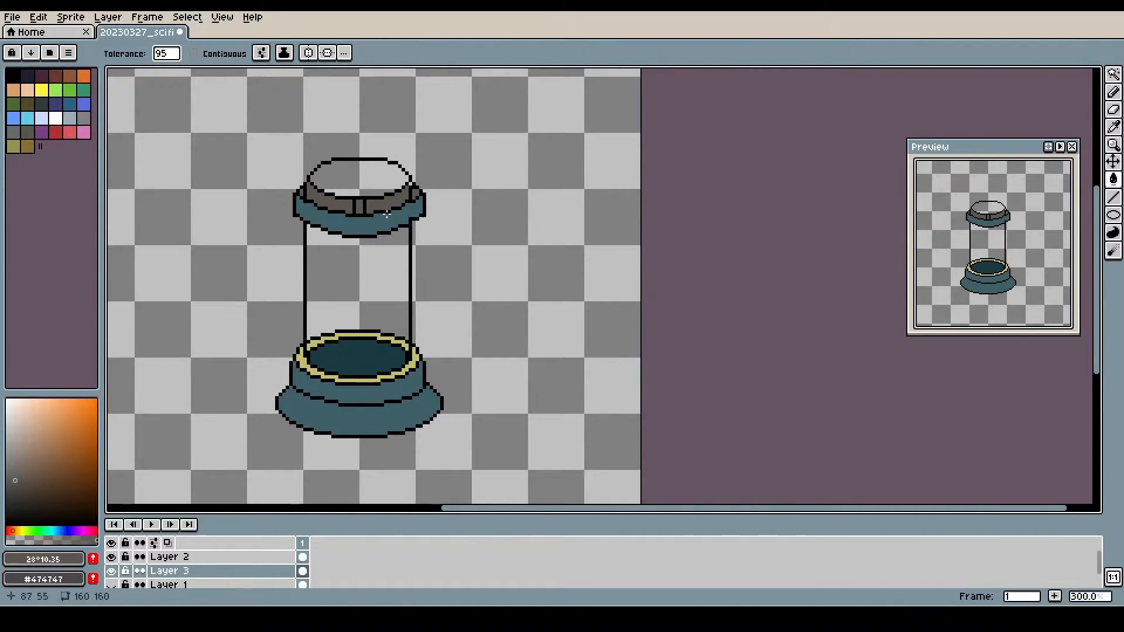
Step: Select the top surface of the cap, fill it on Layer 3 with near-black teal, HSV 191°, 29, 16, and deselect
key(b)
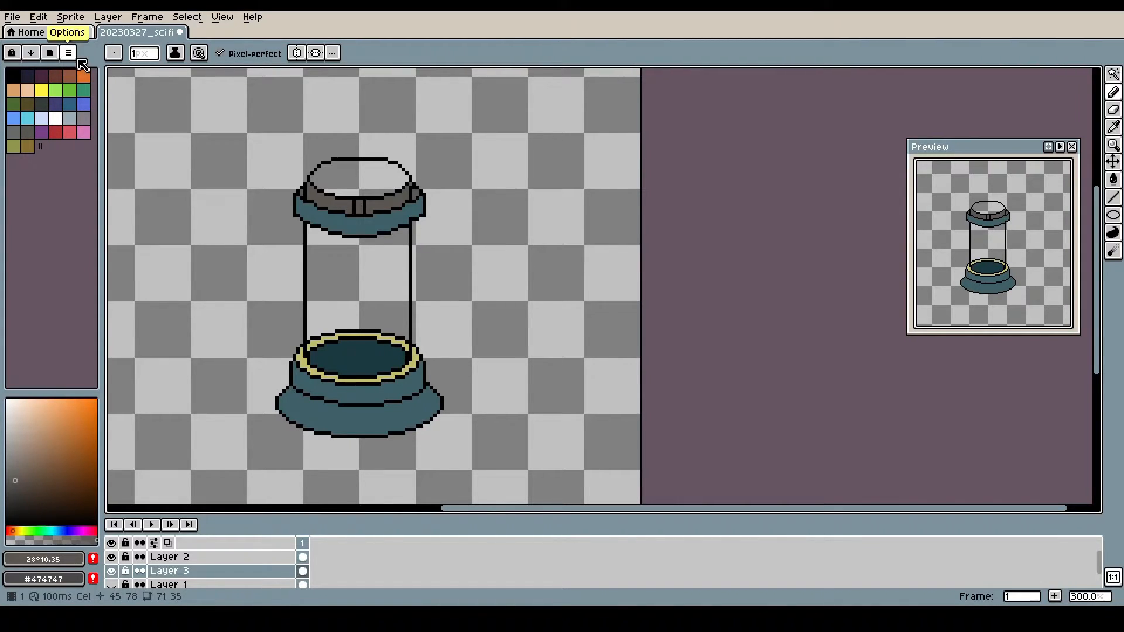
alt+click(325, 422)
drag(38, 487, 32, 504)
key(w)
click(225, 557)
click(357, 179)
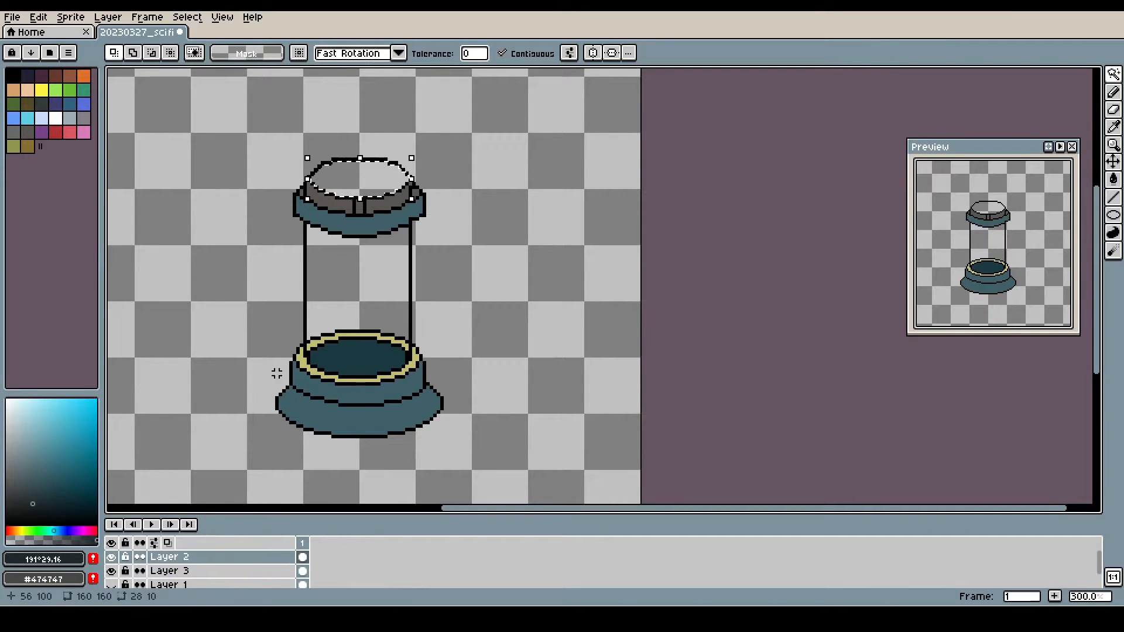
key(g)
click(233, 571)
click(351, 190)
key(ctrl+d)
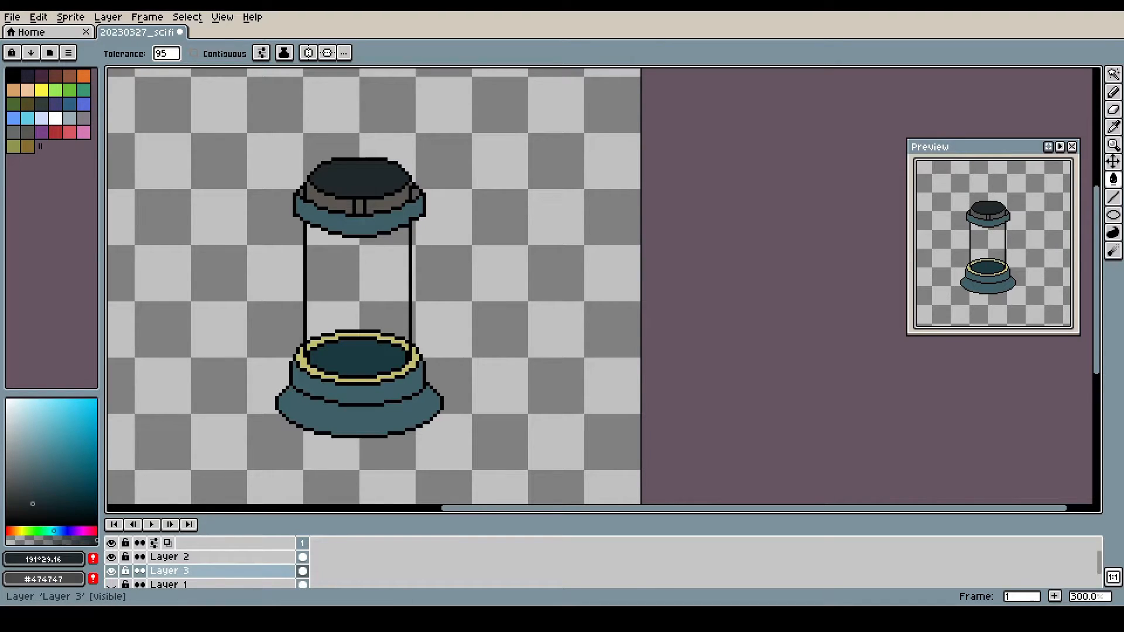
Step: Add a new layer above Layer 3 and select the glass tube interior, including the back rim and inner ellipse inside it
key(shift+n)
click(233, 557)
key(w)
click(346, 314)
shift+click(312, 343)
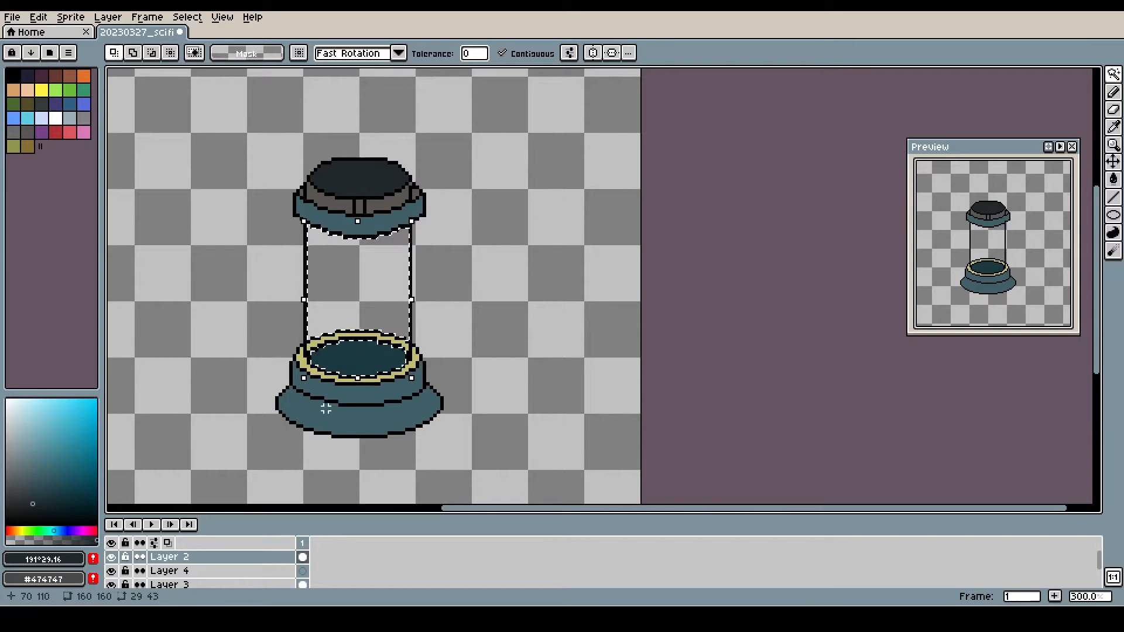
click(234, 571)
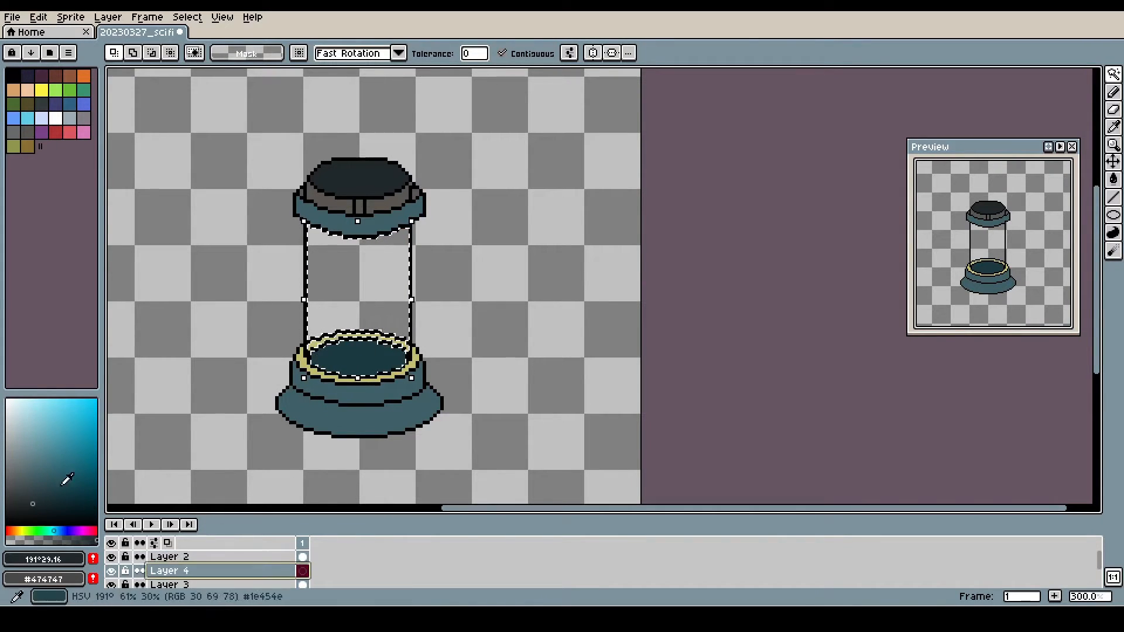
Step: Fill the selected glass areas on Layer 4 with bright blue, HSV 191°, 72, 77, and deselect
key(g)
click(316, 451)
key(ctrl+d)
click(75, 480)
key(g)
click(345, 304)
click(71, 426)
click(333, 298)
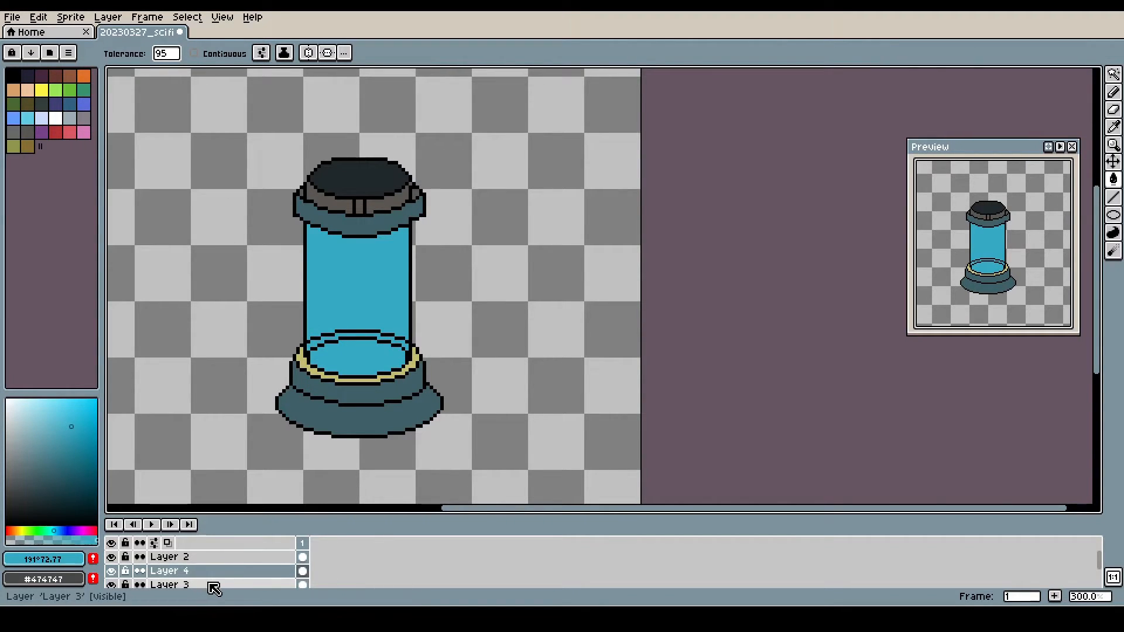
Step: Add a new layer above Layer 4, enlarge the timeline to show all layers, and make Layer 3 active
key(shift+n)
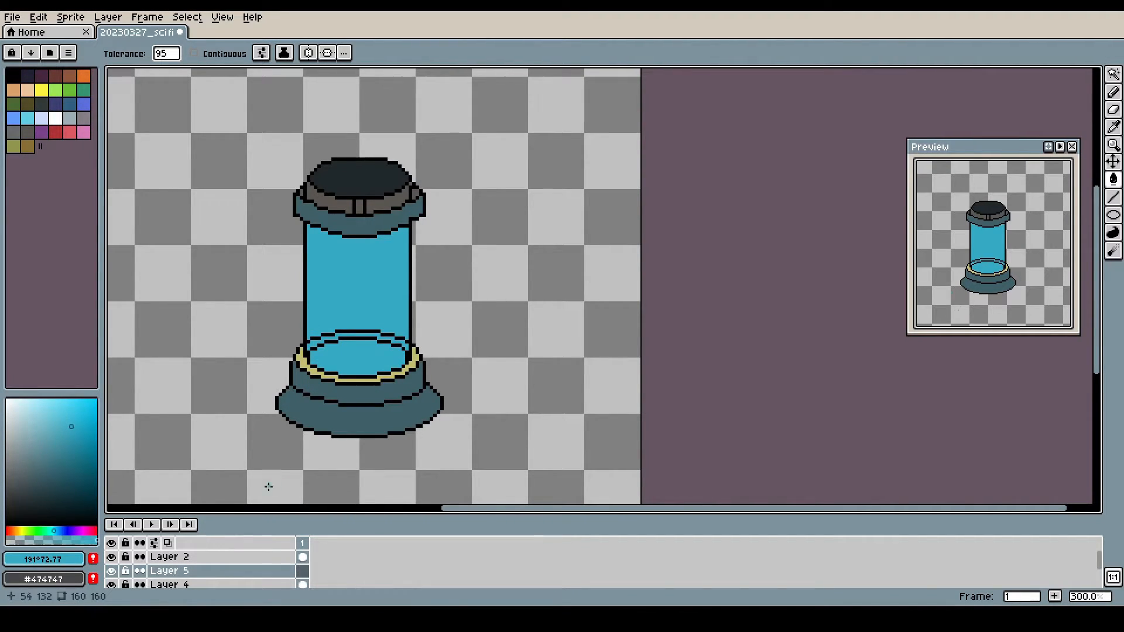
drag(188, 515, 188, 471)
click(170, 555)
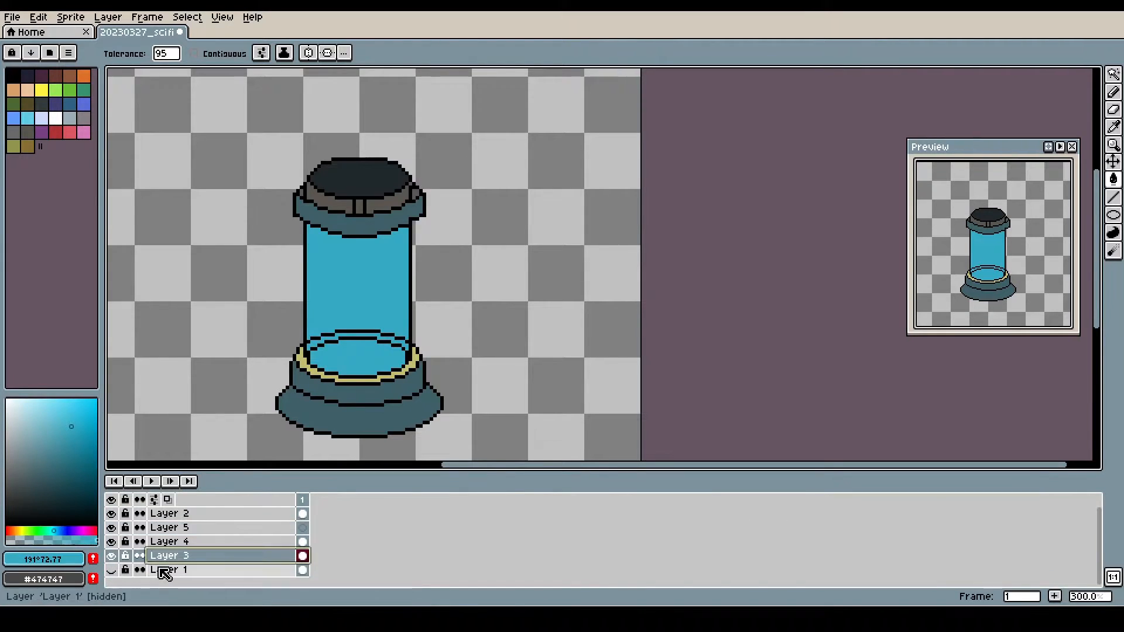
click(112, 570)
click(111, 570)
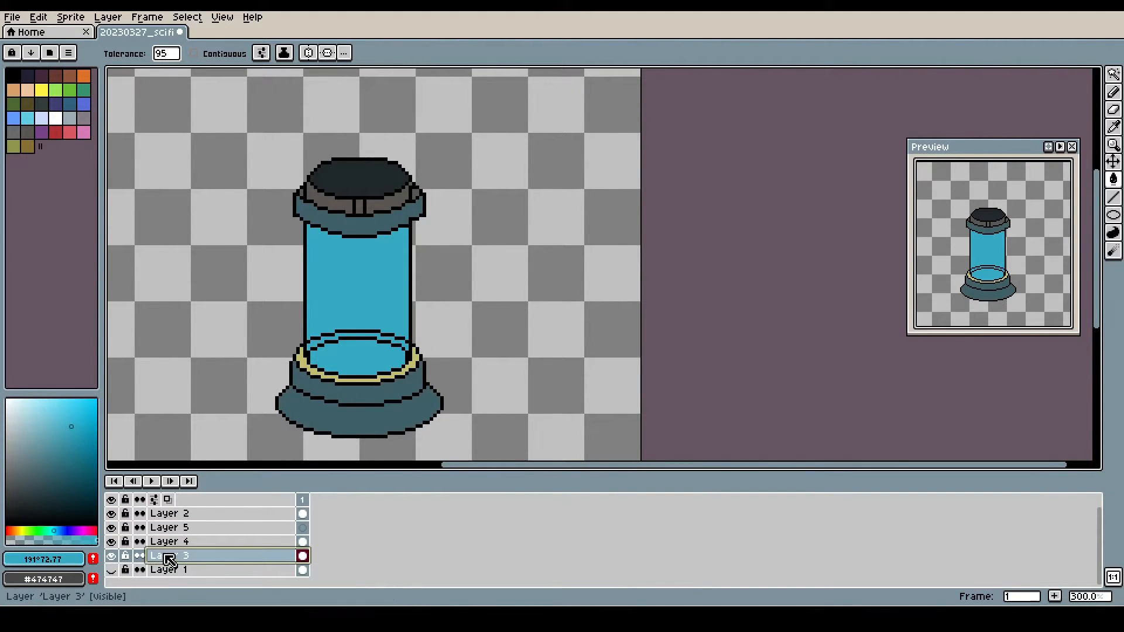
Step: Shade both sides, the upper edge and the lower edge of the flared foot with darker teal, HSV 191°, 55, 31, using the Pencil
key(b)
click(41, 473)
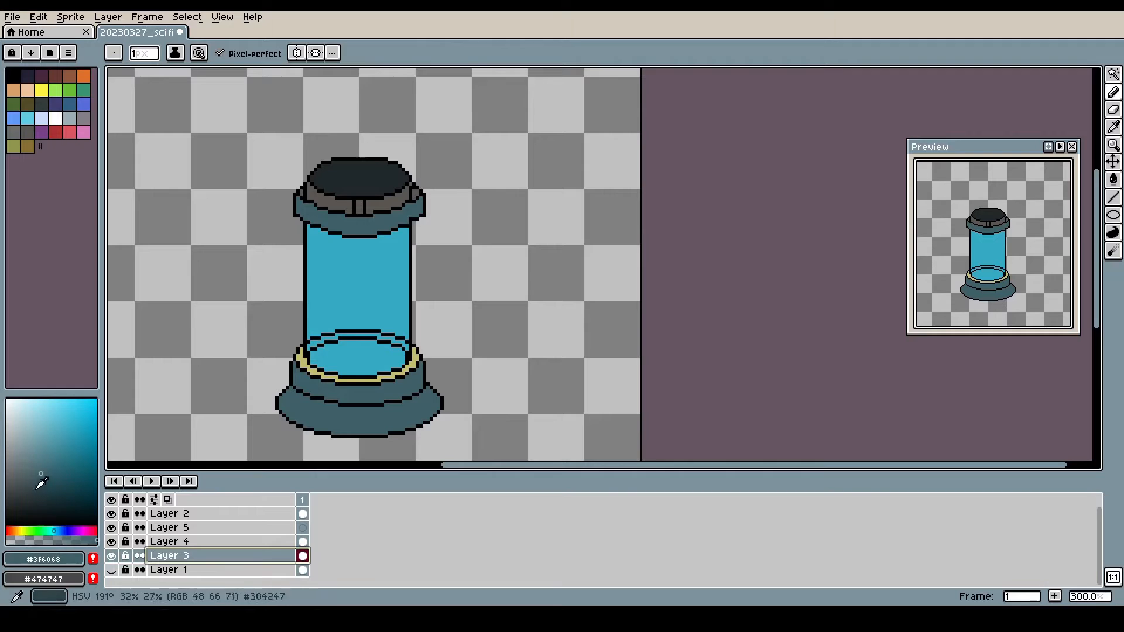
scroll(307, 408, up, 1)
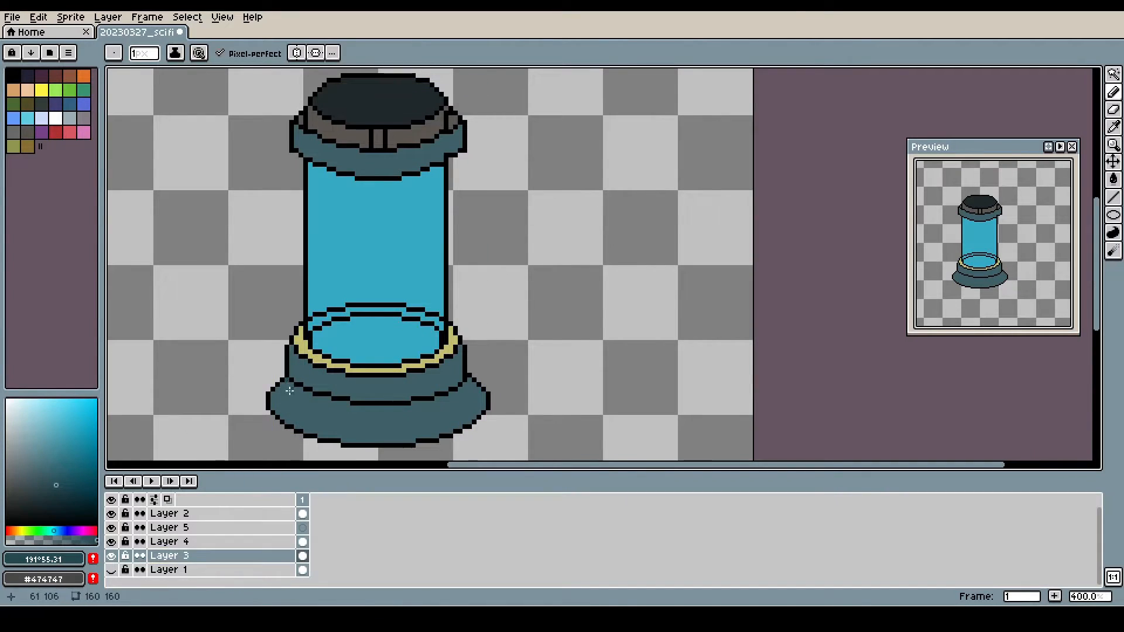
drag(315, 399, 330, 399)
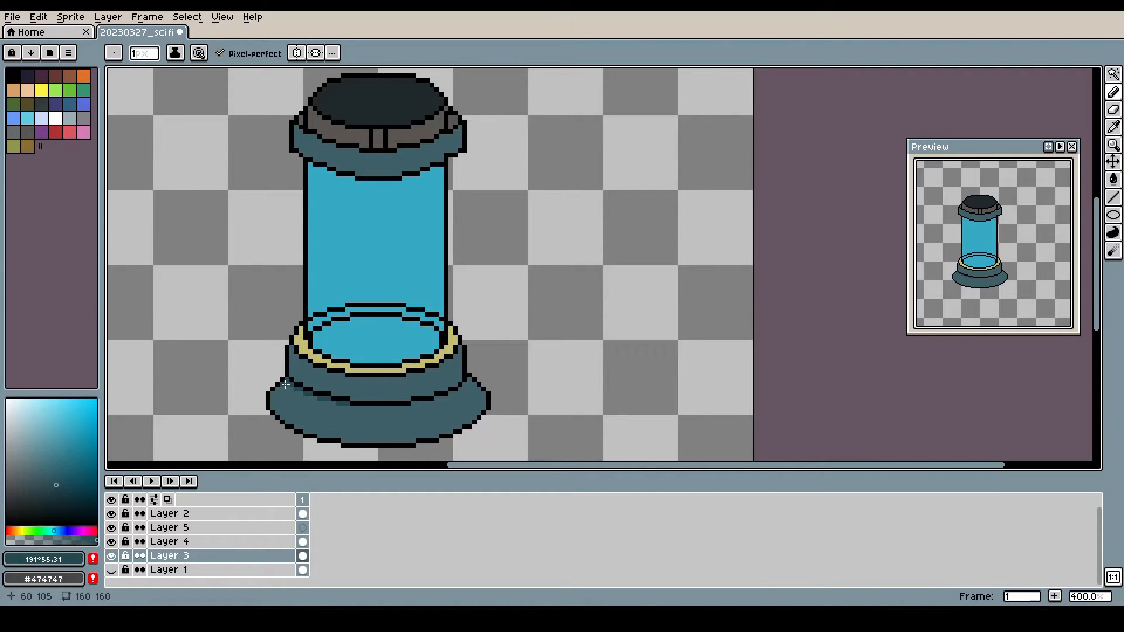
drag(282, 389, 304, 398)
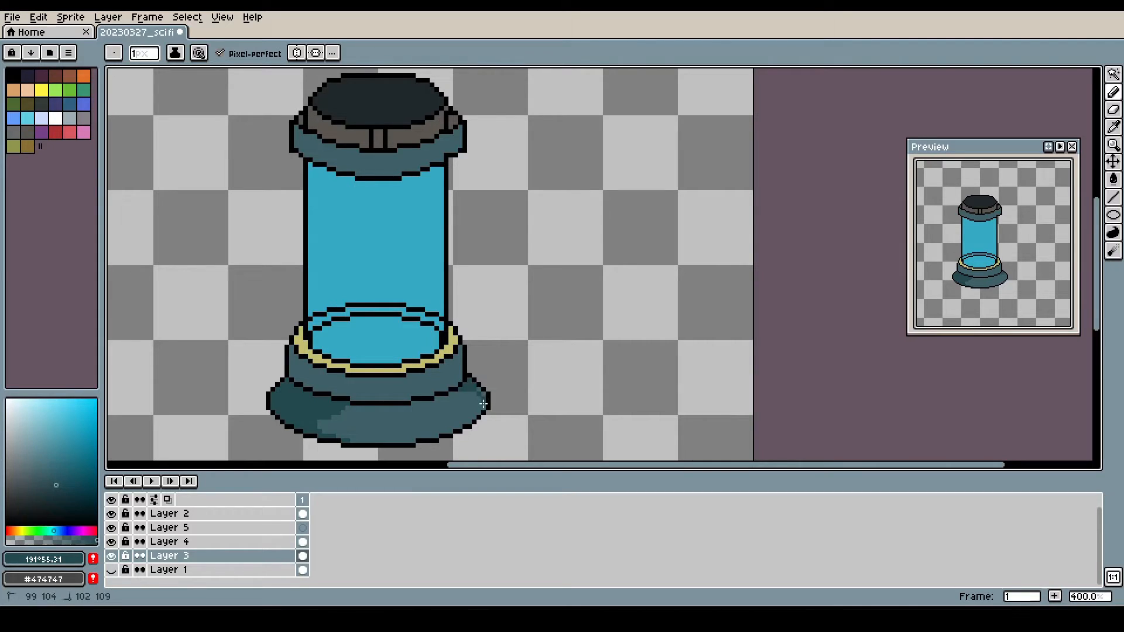
drag(376, 408, 343, 412)
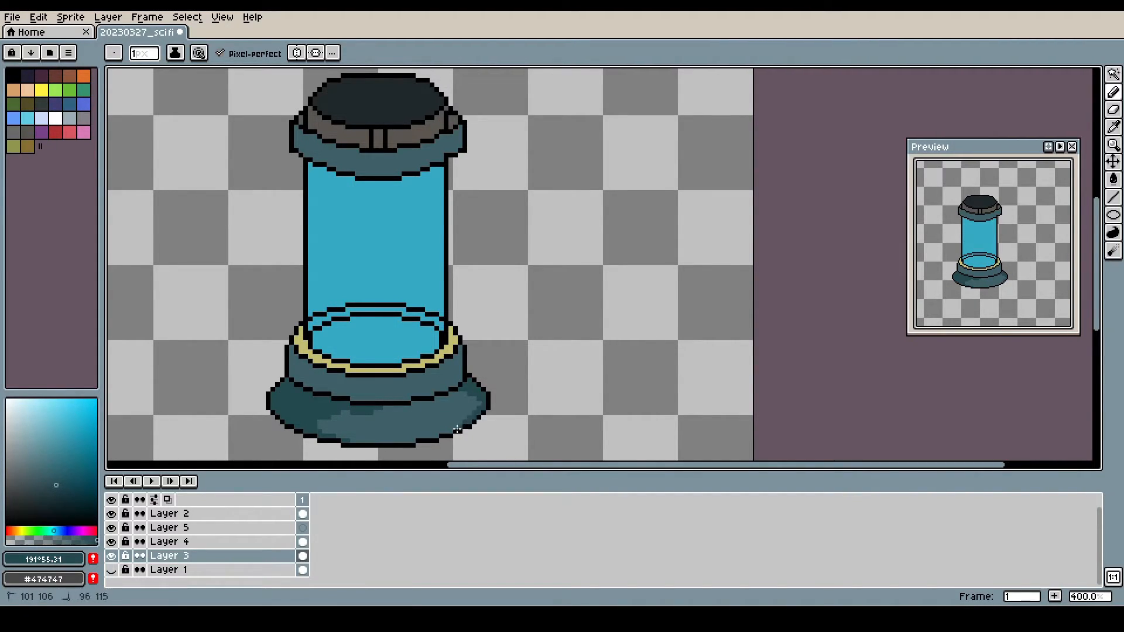
mouse_move(417, 436)
mouse_down()
mouse_move(471, 404)
mouse_move(438, 427)
mouse_up()
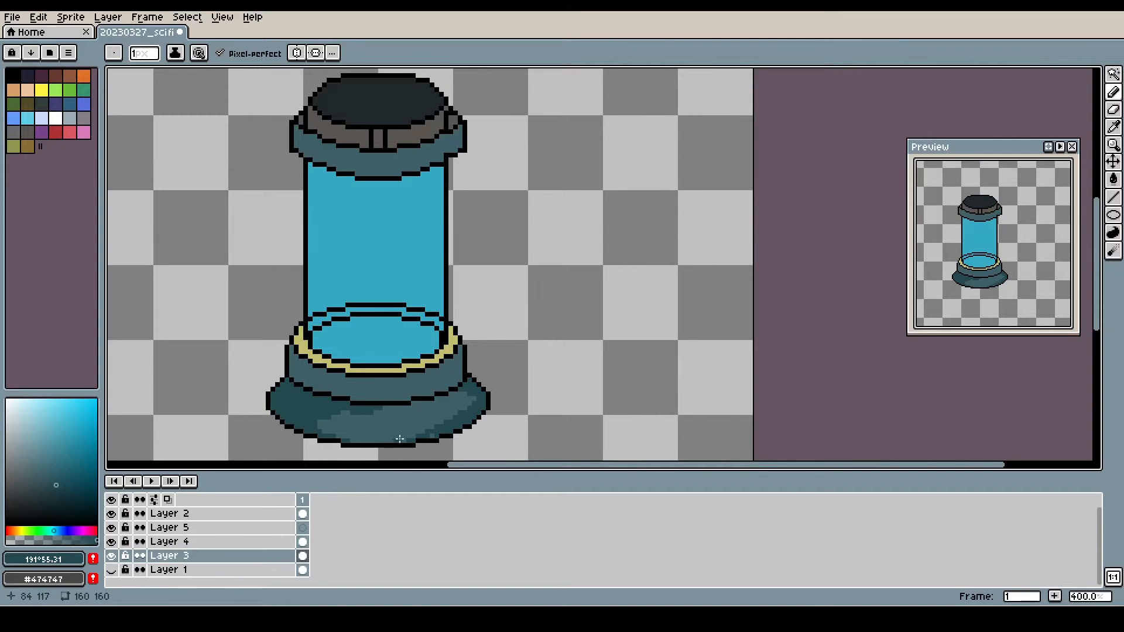
drag(338, 441, 389, 442)
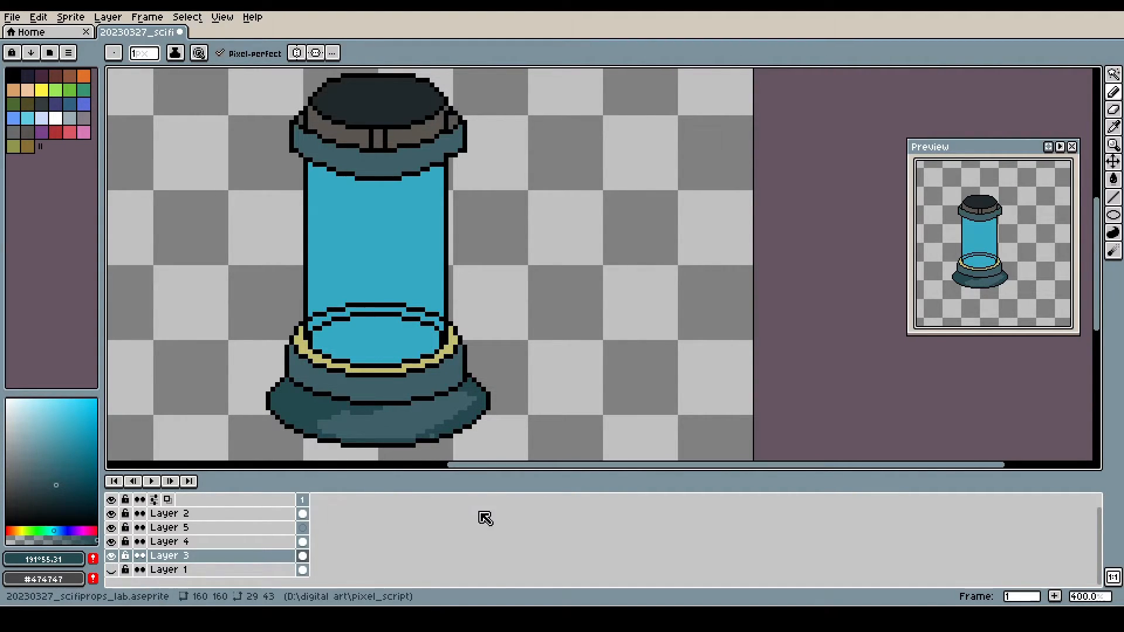
Step: Shade the lower collar's left side beneath the yellow rim with dark teal, HSV 191°, 31, 28, and make Layer 4 active
alt+click(325, 418)
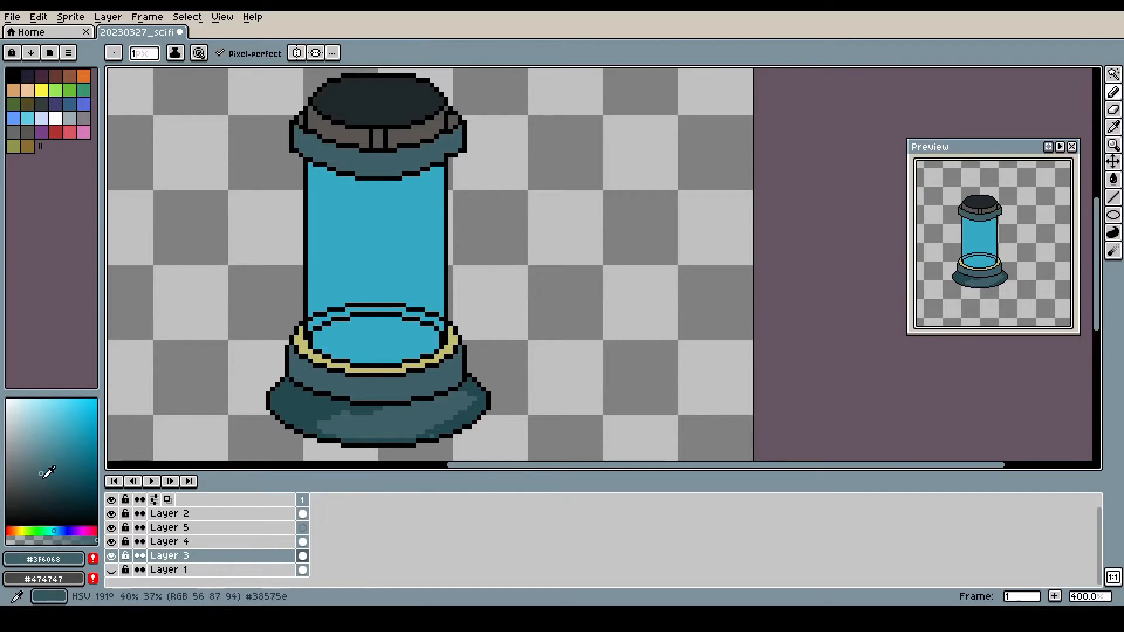
drag(307, 364, 351, 379)
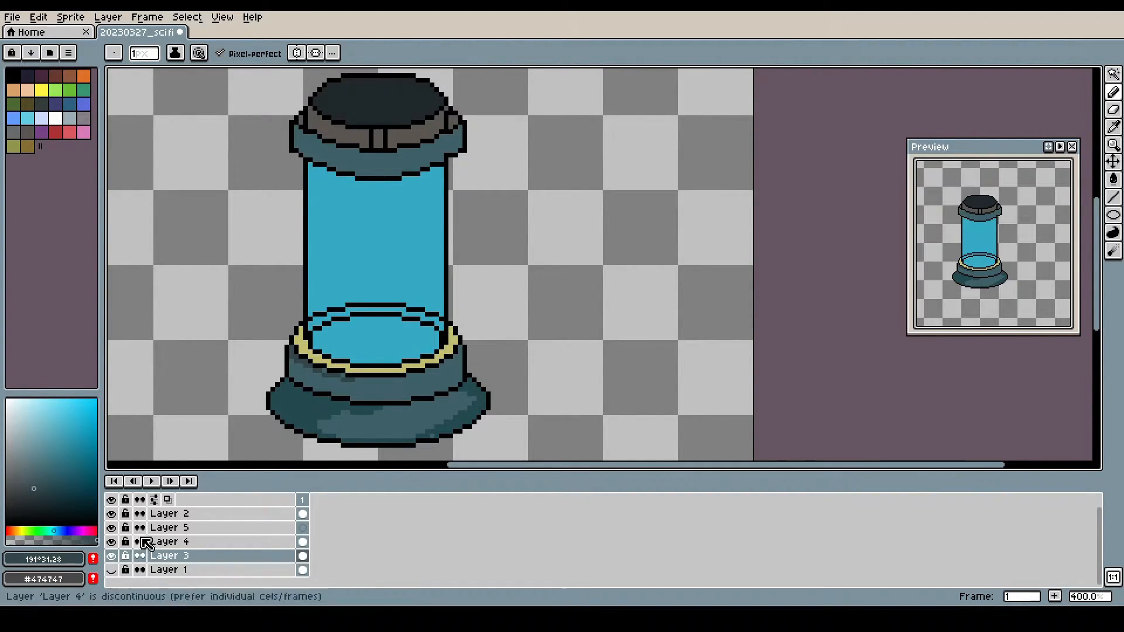
click(170, 541)
click(112, 541)
click(111, 542)
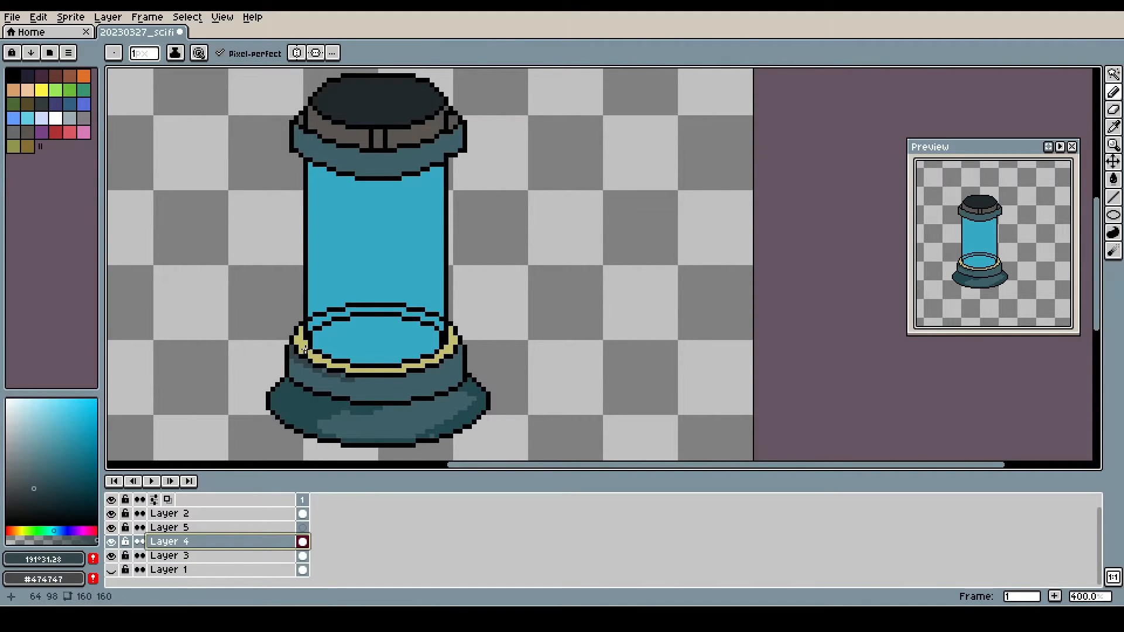
Step: Paint the back part of the base rim on Layer 4 with dark yellow, HSV 55°, 55, 62
alt+click(302, 349)
click(51, 442)
click(57, 447)
mouse_move(308, 326)
mouse_down()
mouse_move(345, 311)
mouse_move(421, 317)
mouse_up()
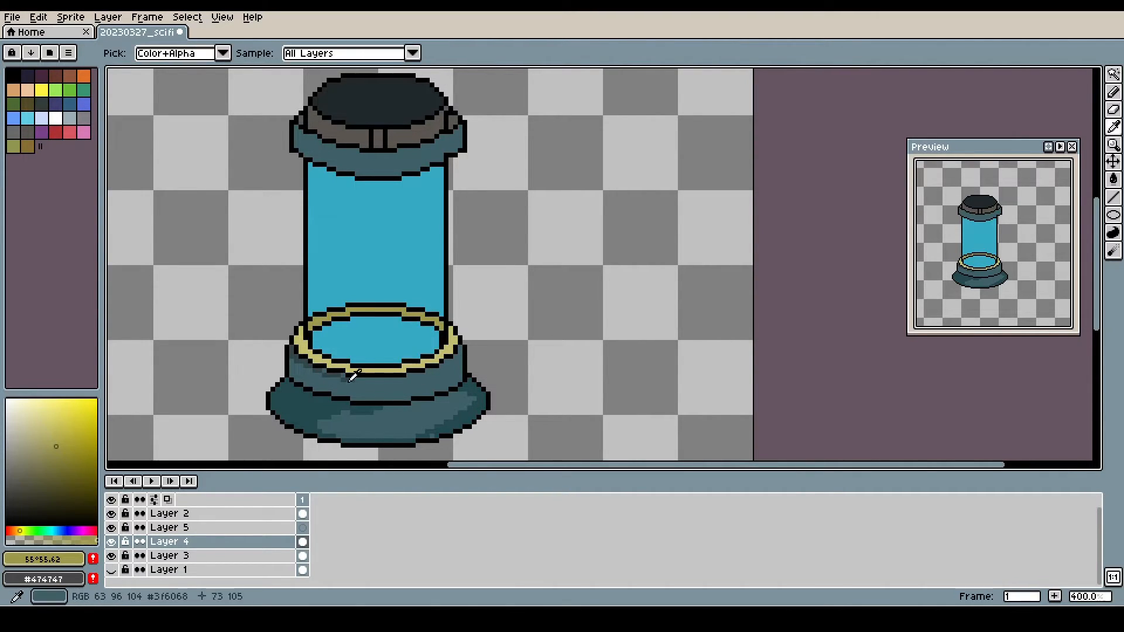
Step: Cover the inner floor ellipse with dark slate #324549 and shade its edge with darker #273b40
alt+click(343, 376)
mouse_move(314, 335)
mouse_down()
mouse_move(397, 319)
mouse_move(437, 334)
mouse_move(402, 355)
mouse_move(436, 330)
mouse_move(366, 328)
mouse_move(407, 326)
mouse_move(426, 336)
mouse_move(419, 349)
mouse_move(319, 342)
mouse_move(343, 333)
mouse_move(333, 330)
mouse_move(328, 351)
mouse_move(347, 355)
mouse_move(348, 334)
mouse_move(385, 346)
mouse_up()
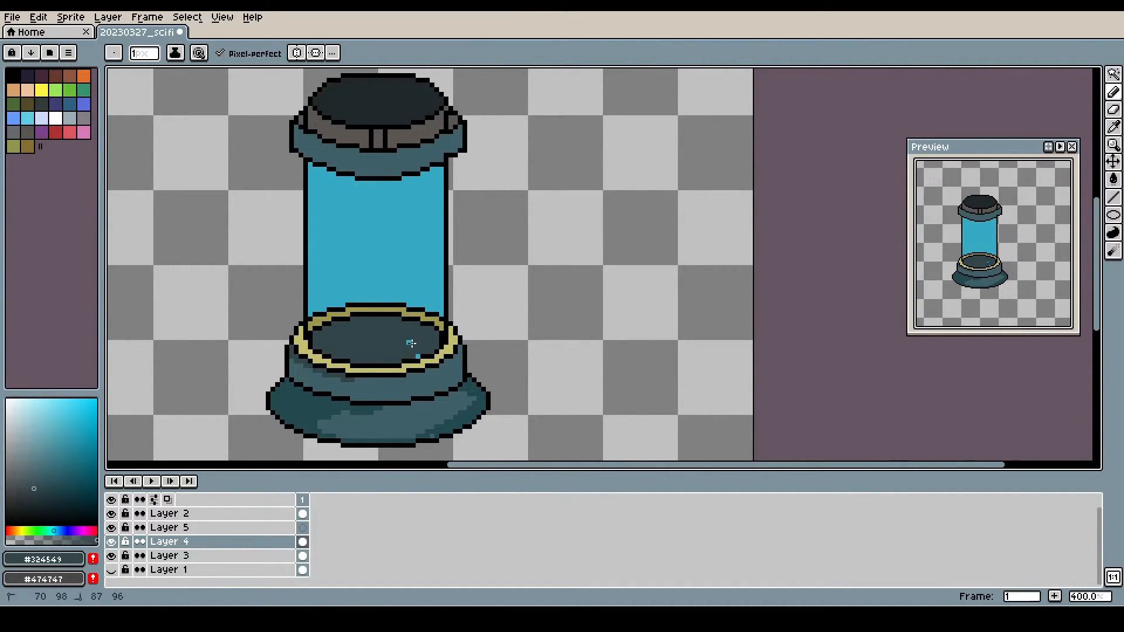
click(41, 494)
alt+click(317, 370)
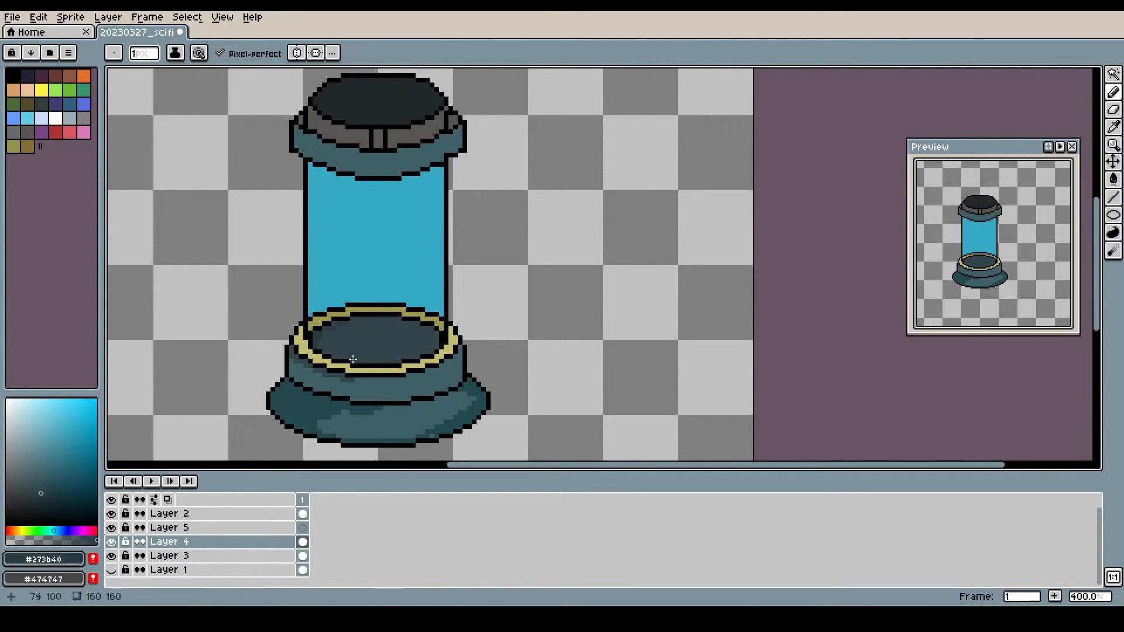
Step: Add small light-blue reflection marks, HSV 191°, 58, 87, near both sides of the glass tube
alt+click(346, 250)
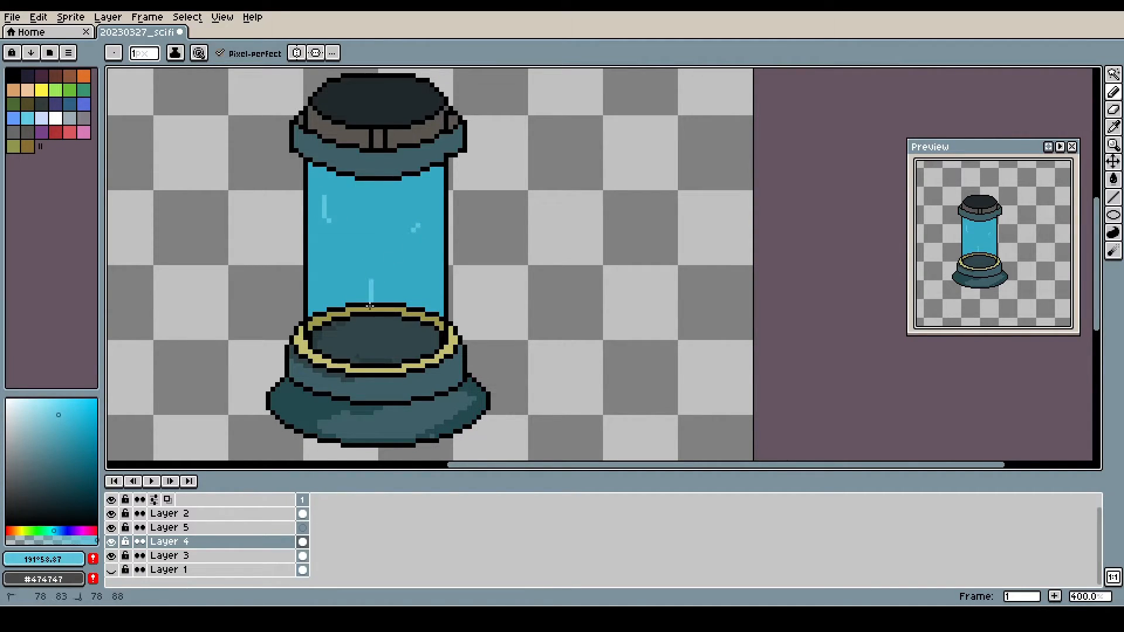
key(ctrl+z)
click(419, 280)
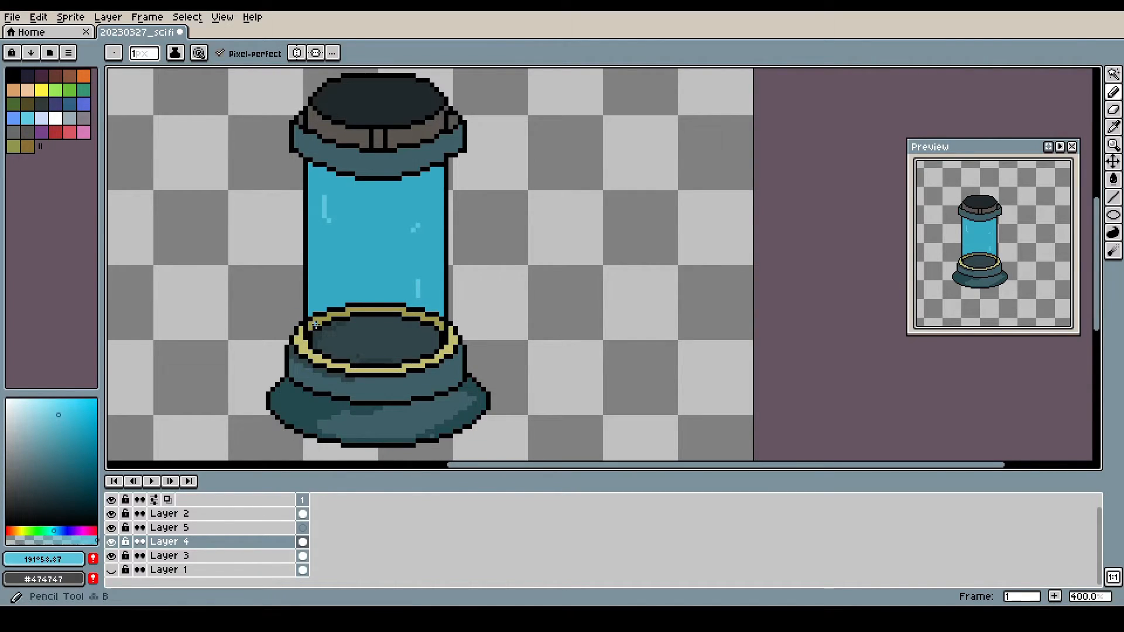
alt+click(328, 346)
drag(320, 350, 397, 357)
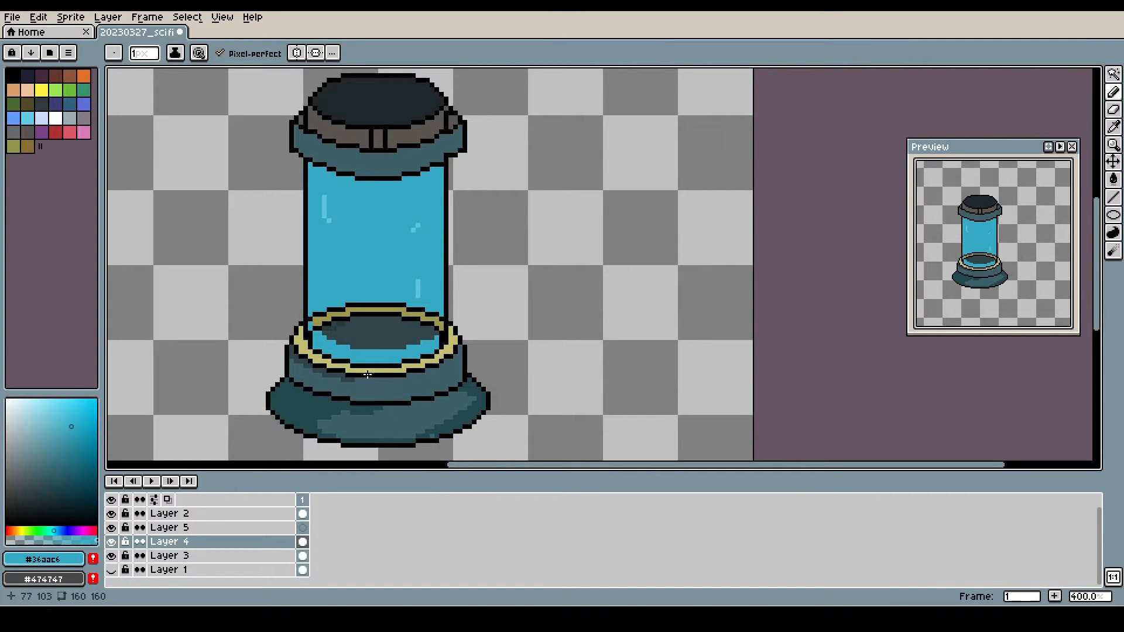
key(ctrl+z)
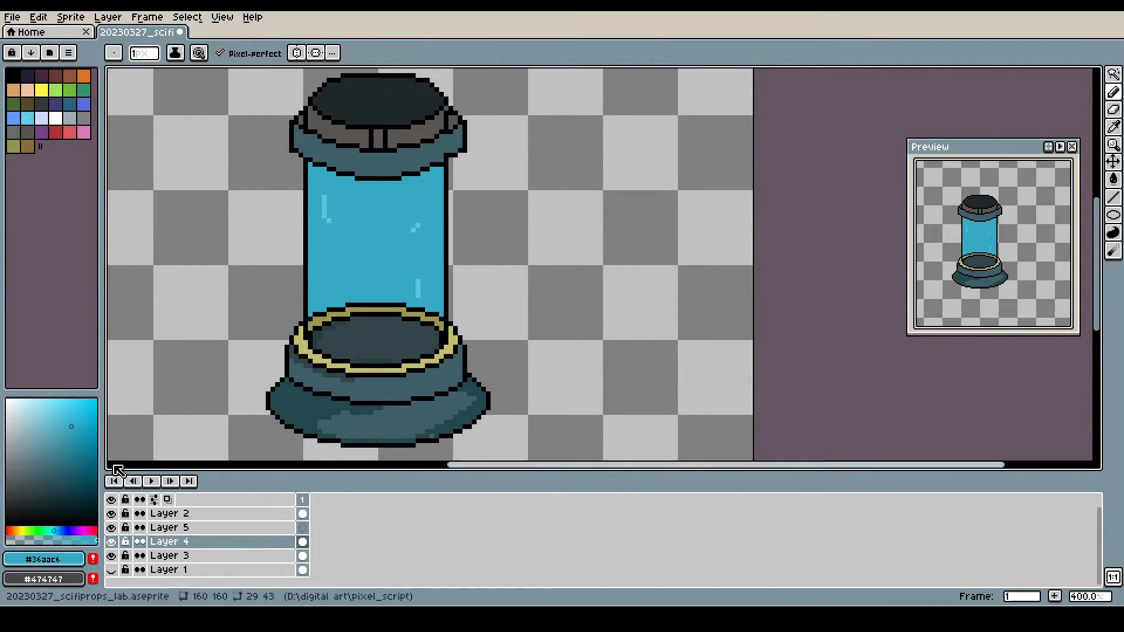
Step: Recolour the back part of the base rim with muted blue, HSV 191°, 67, 57
alt+click(305, 336)
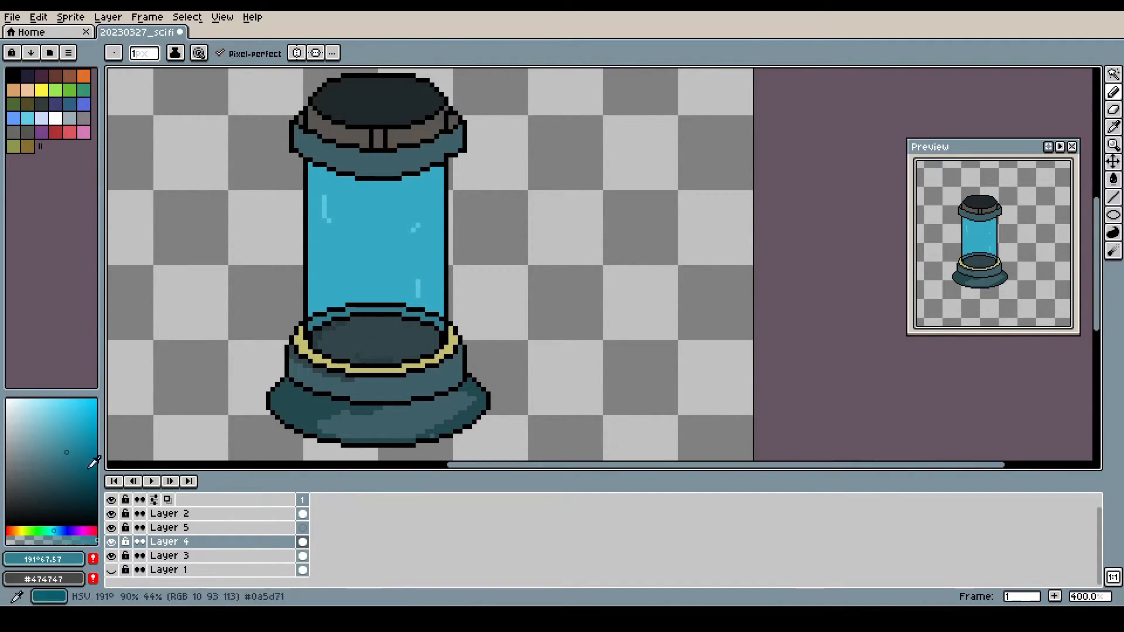
Step: Try to draw a two-leaved green plant, HSV 107°, 71, 60, inside the tube on Layer 4
click(33, 531)
click(68, 466)
mouse_move(366, 248)
mouse_down()
mouse_move(347, 208)
mouse_move(367, 251)
mouse_move(348, 207)
mouse_move(366, 257)
mouse_move(365, 228)
mouse_move(345, 205)
mouse_up()
click(70, 449)
mouse_move(367, 269)
mouse_down()
mouse_move(362, 231)
mouse_move(332, 200)
mouse_move(369, 230)
mouse_move(365, 283)
mouse_up()
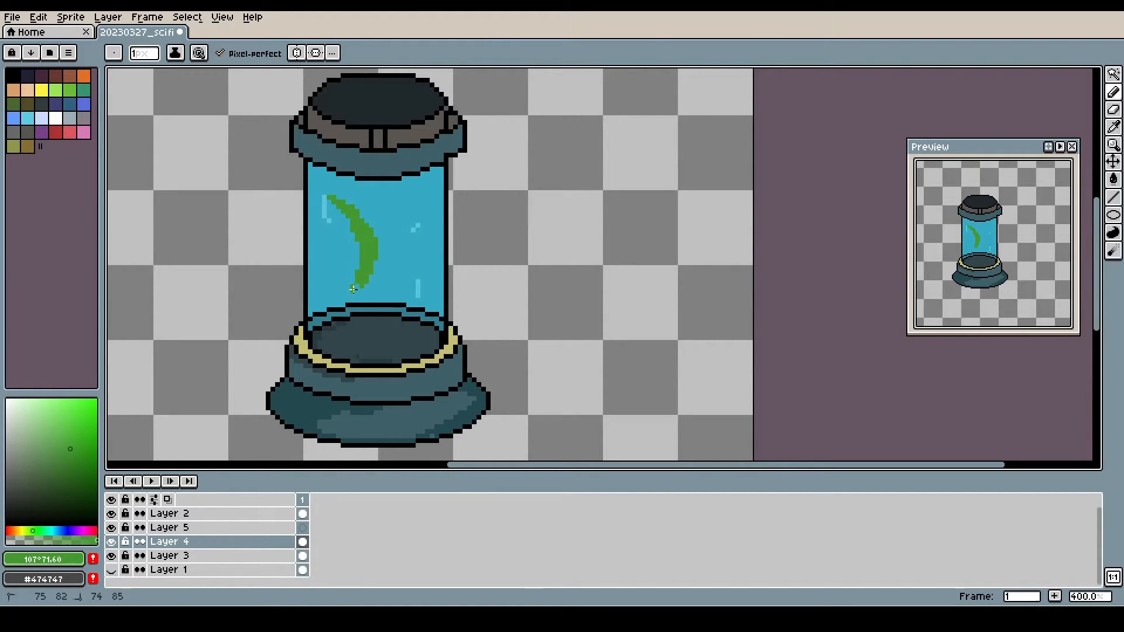
drag(414, 247, 360, 290)
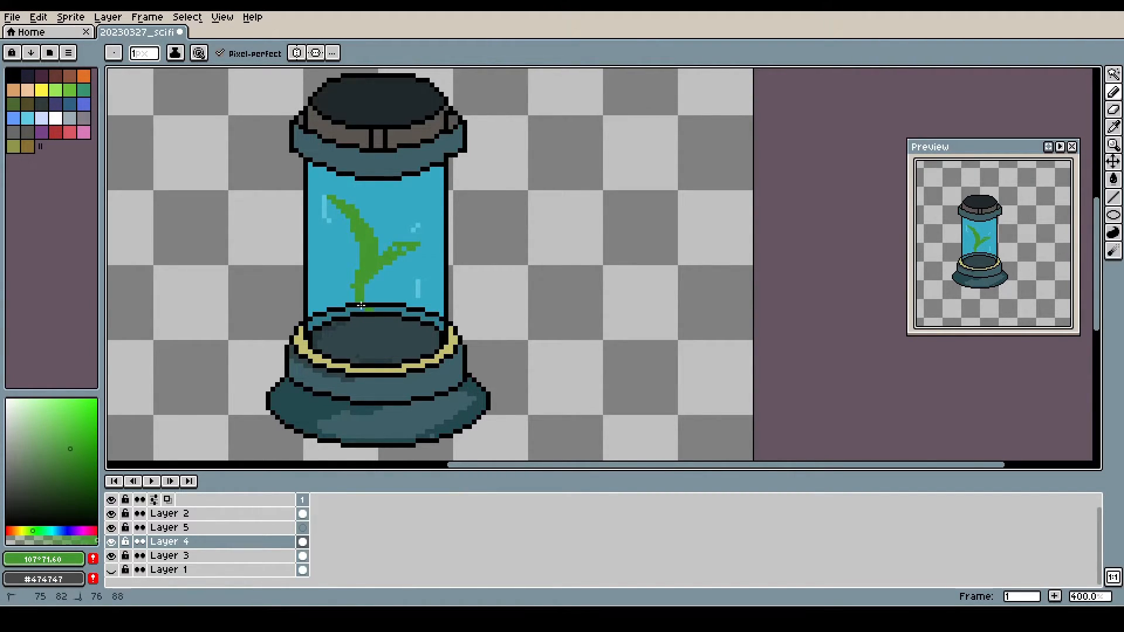
key(ctrl+z)
key(ctrl+z)
Step: Draw a branching plant rising from the inner floor on Layer 2 in dark green, HSV 107°, 80, 47
click(193, 513)
key(shift+b)
click(79, 465)
mouse_move(381, 248)
mouse_down()
mouse_move(328, 216)
mouse_move(341, 202)
mouse_up()
key(ctrl+z)
click(1112, 91)
click(1079, 92)
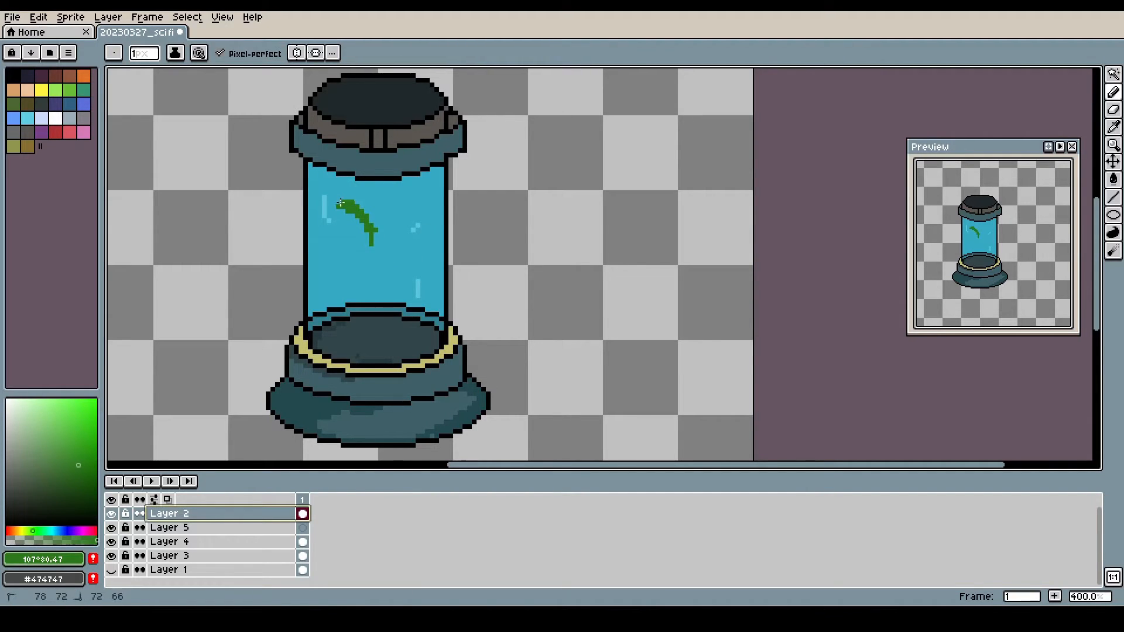
mouse_move(381, 237)
mouse_down()
mouse_move(419, 220)
mouse_move(381, 242)
mouse_move(337, 211)
mouse_move(378, 254)
mouse_move(334, 209)
mouse_move(357, 224)
mouse_move(320, 226)
mouse_up()
drag(378, 305, 372, 329)
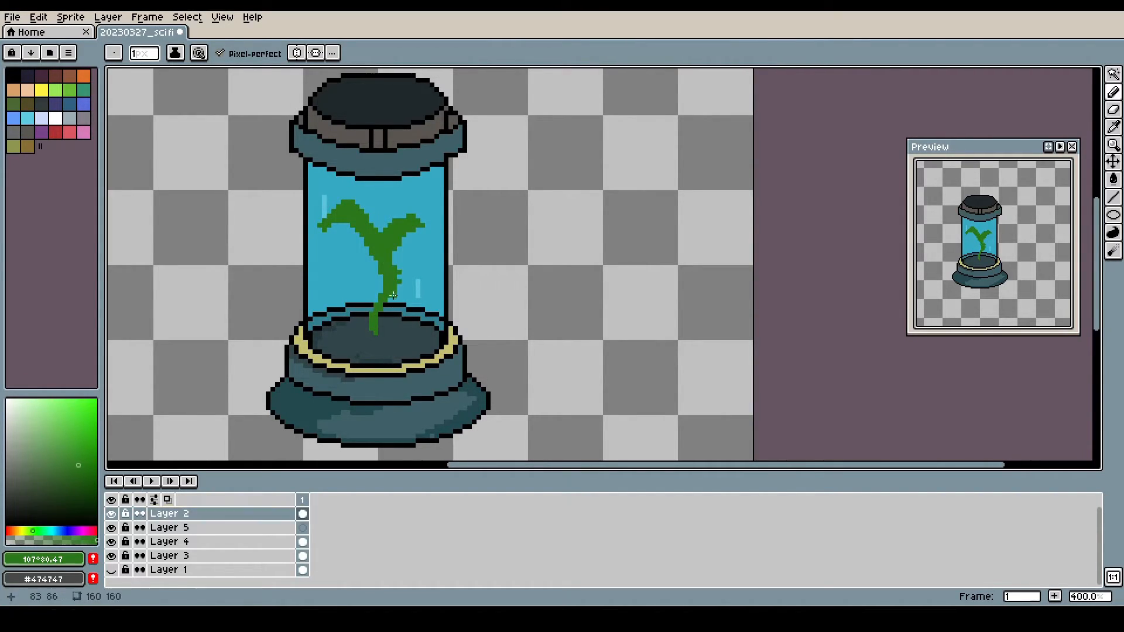
Step: Lighten the plant's leaves and stem with lighter green, HSV 107°, 59, 69
click(59, 437)
mouse_move(321, 227)
mouse_down()
mouse_move(375, 251)
mouse_move(326, 224)
mouse_up()
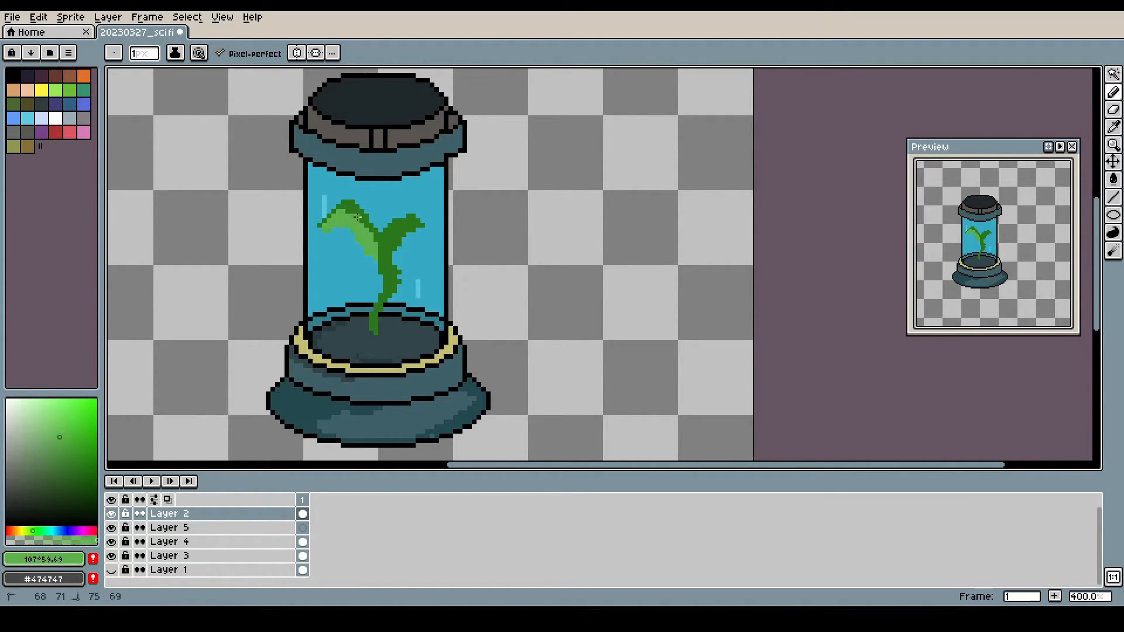
mouse_move(401, 226)
mouse_down()
mouse_move(385, 248)
mouse_move(387, 240)
mouse_move(392, 268)
mouse_move(386, 243)
mouse_move(414, 222)
mouse_move(385, 267)
mouse_move(378, 262)
mouse_move(373, 323)
mouse_move(398, 278)
mouse_up()
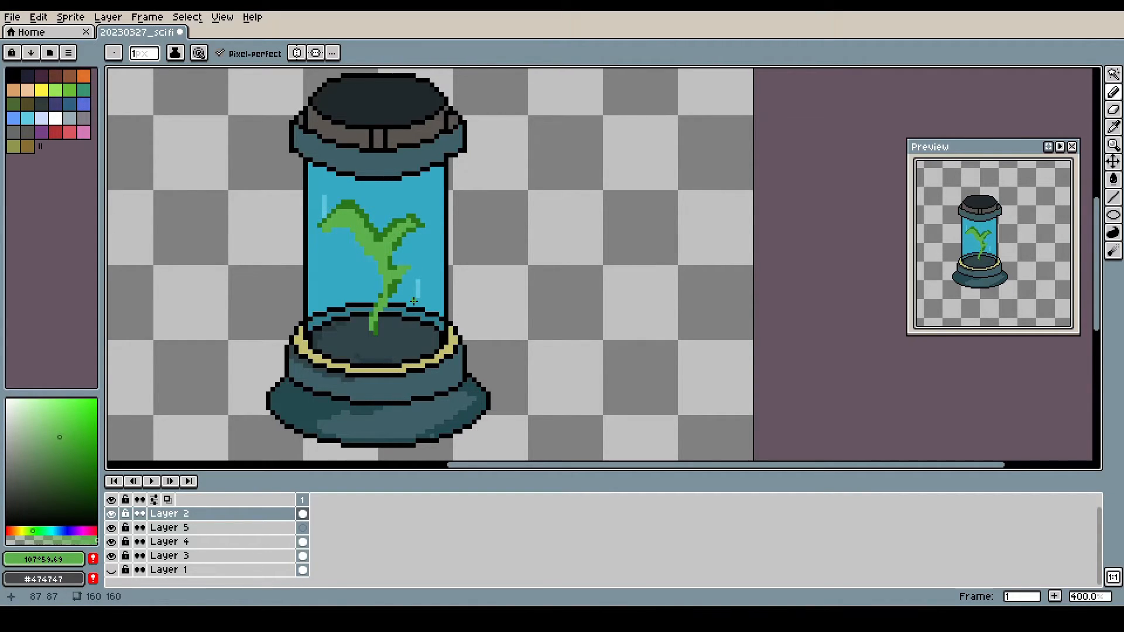
Step: Undo all the plant strokes inside the glass tube
key(ctrl+z)
key(ctrl+z)
key(ctrl+z)
key(ctrl+z)
key(ctrl+z)
key(ctrl+z)
key(ctrl+z)
key(ctrl+z)
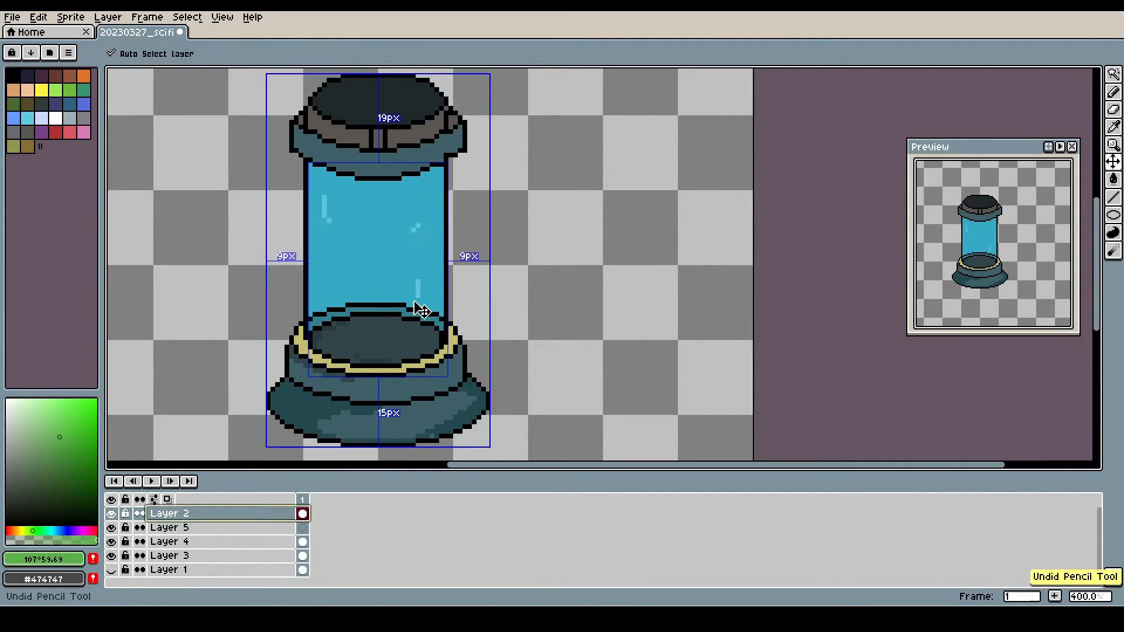
Step: Draw a smaller plant with two upright leaves and a short stem on Layer 2 in green, HSV 107°, 71, 67
click(70, 439)
drag(367, 296, 351, 259)
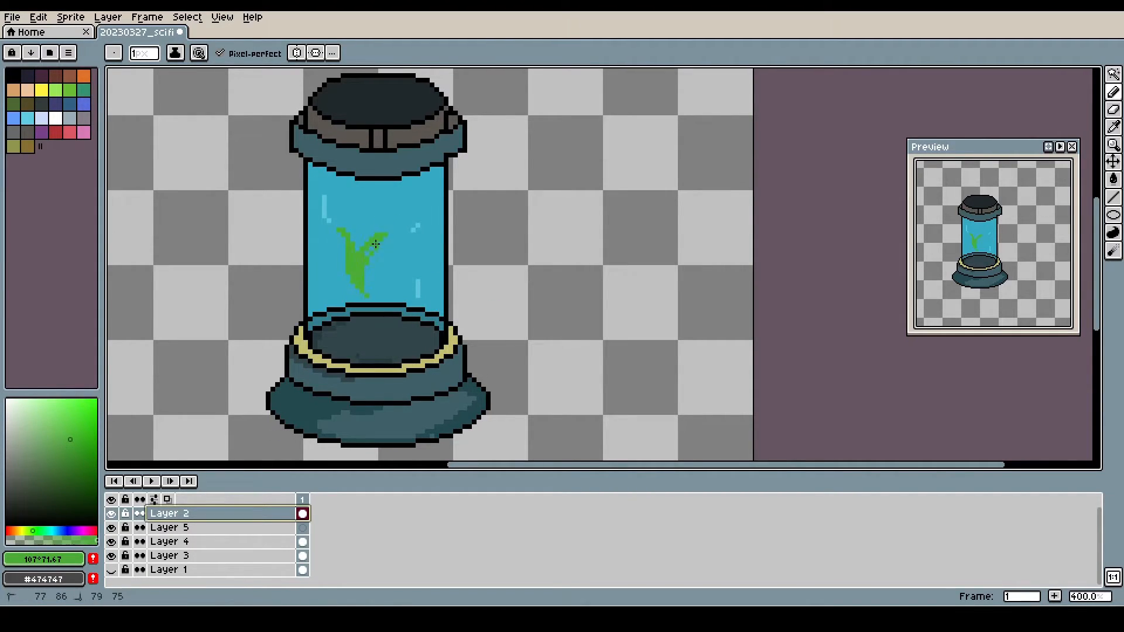
drag(398, 224, 400, 210)
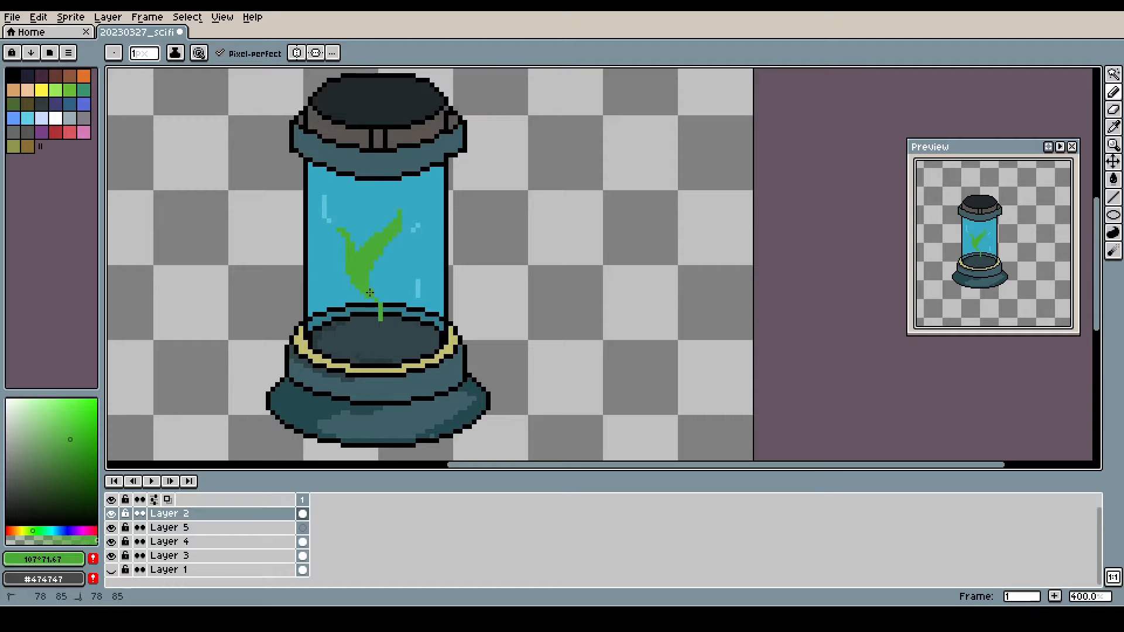
Step: Highlight the inner parts of the plant's leaves and stem with brighter green #5ac43e
click(76, 422)
click(68, 427)
mouse_move(352, 255)
mouse_down()
mouse_move(365, 291)
mouse_move(382, 235)
mouse_move(346, 246)
mouse_move(360, 301)
mouse_up()
Step: Shade the outer edges of both leaves and the stem with darker green, HSV 107°, 61, 47
click(54, 503)
click(61, 464)
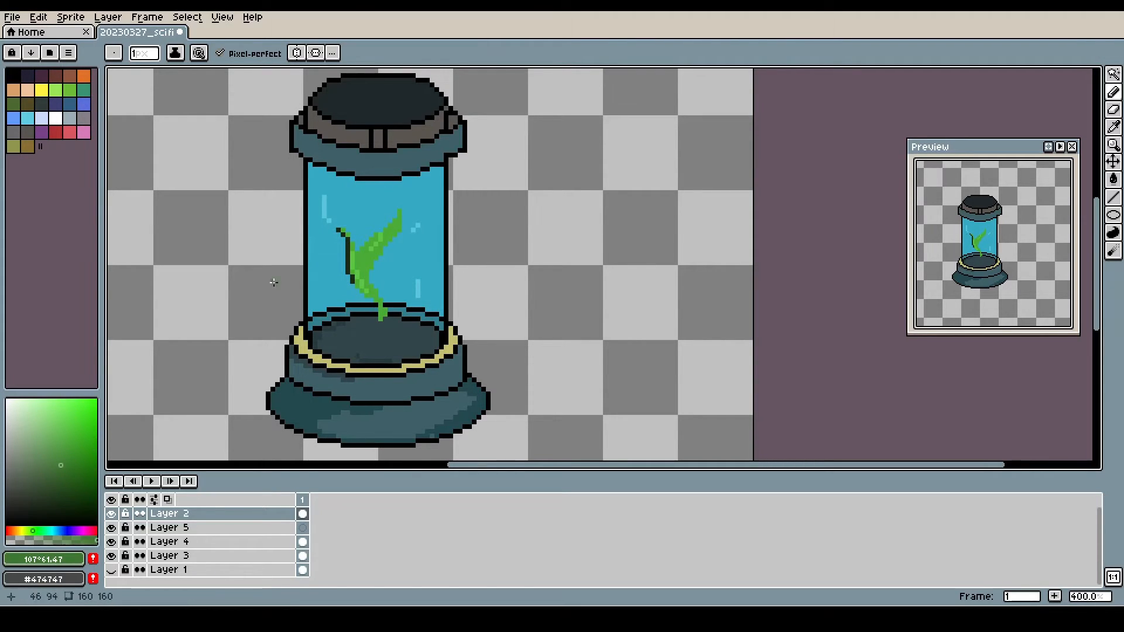
mouse_move(338, 236)
mouse_down()
mouse_move(346, 274)
mouse_move(381, 324)
mouse_up()
drag(399, 212, 395, 235)
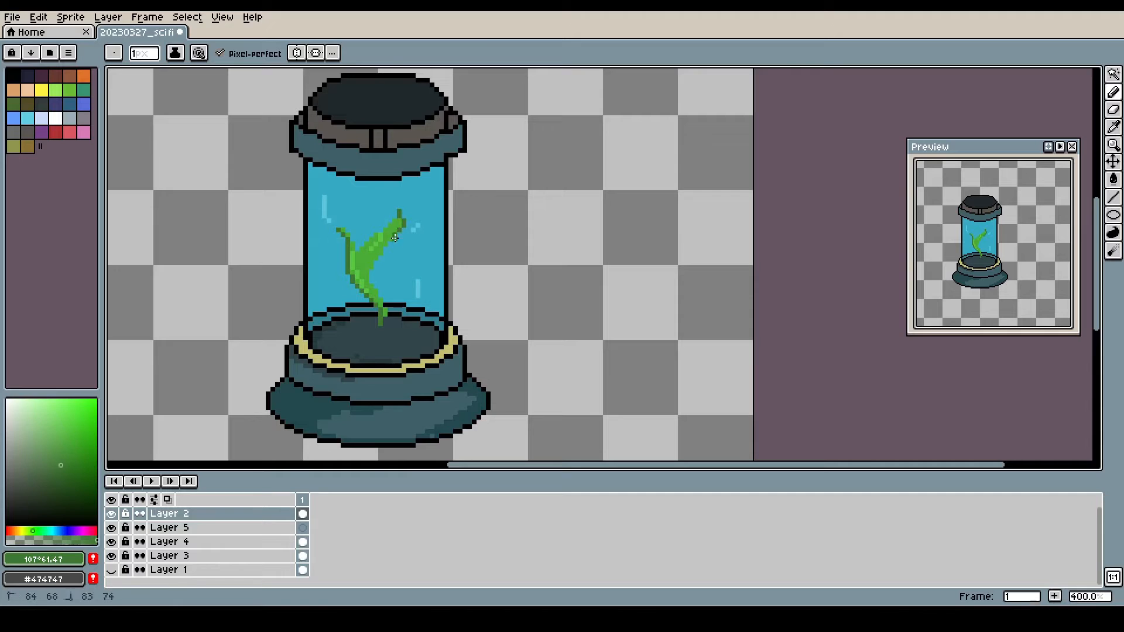
drag(368, 271, 375, 289)
Step: Draw a red flower bud between the two leaves and highlight it with lighter red, HSV 0°, 59, 75
drag(13, 530, 6, 531)
click(74, 439)
click(79, 448)
mouse_move(358, 245)
mouse_down()
mouse_move(371, 208)
mouse_move(366, 257)
mouse_move(381, 253)
mouse_up()
click(60, 429)
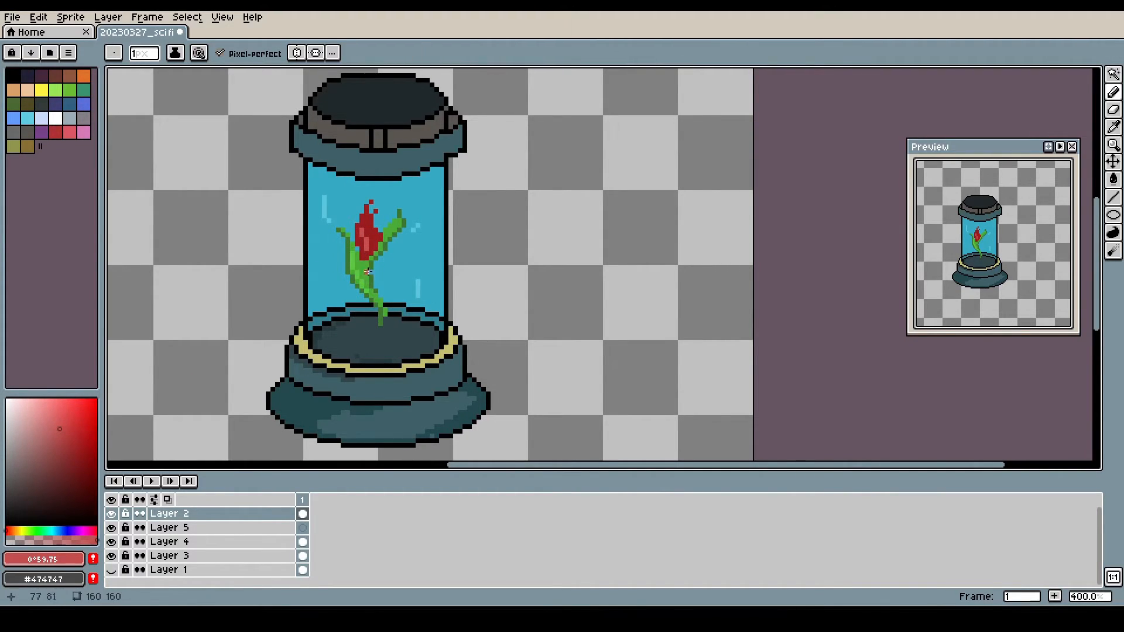
Step: Darken the stem below the bud with #3e782f and add loose bright green #5ac43e strands on both sides of the plant
alt+click(369, 263)
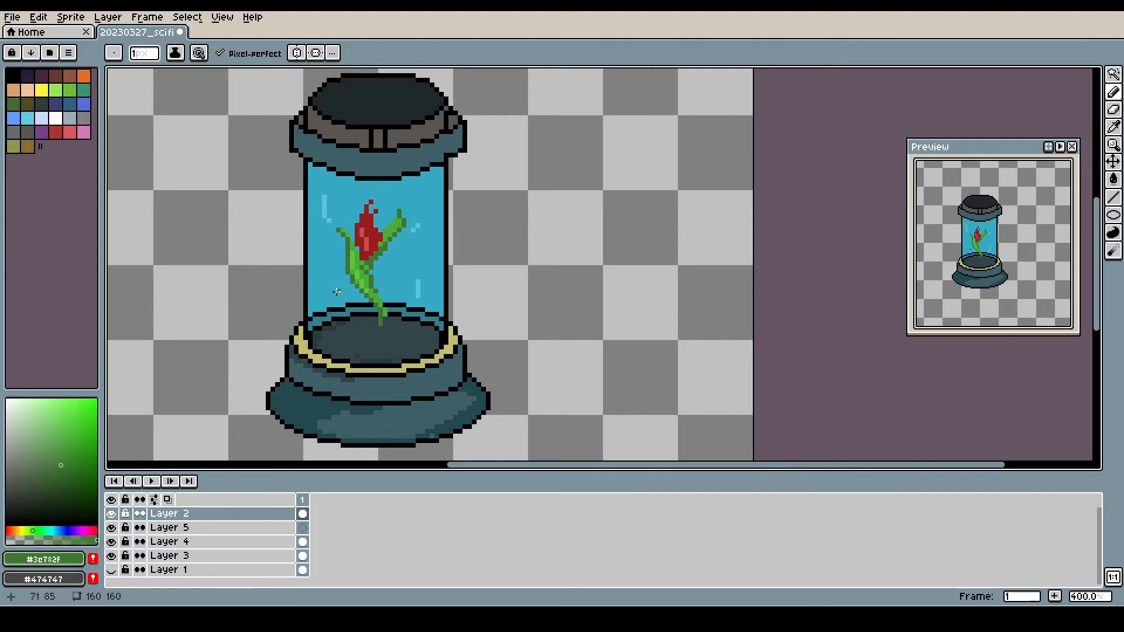
alt+click(357, 256)
drag(332, 255, 338, 279)
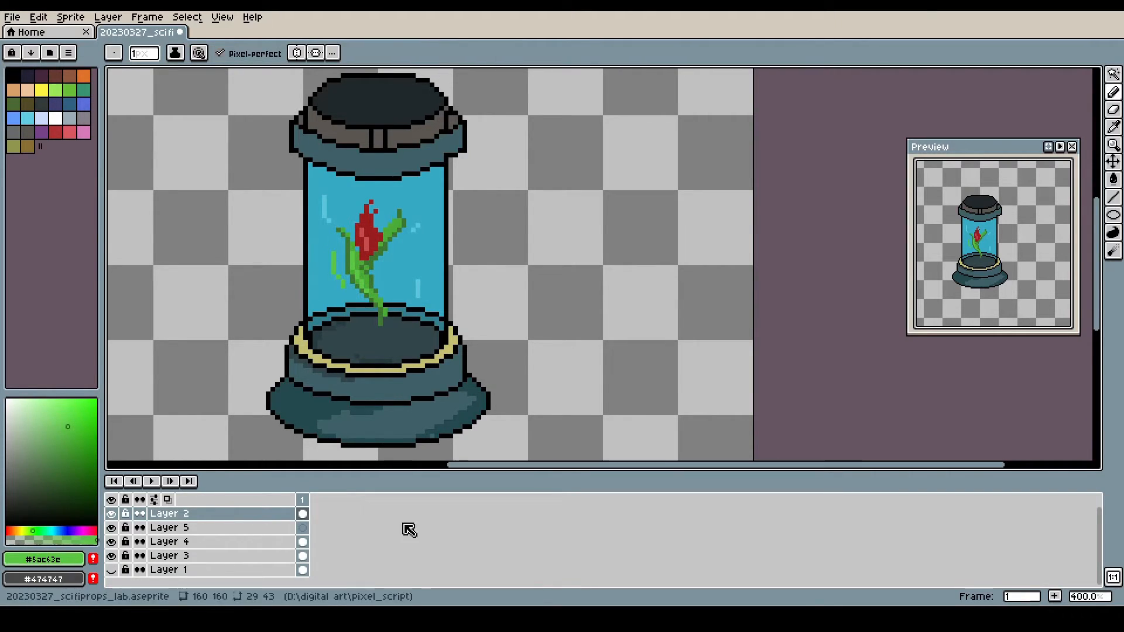
drag(408, 267, 404, 291)
Step: Paint a pale-blue highlight along the glass's upper edge under the collar, plus small glints on the lower glass and inner floor
alt+click(416, 192)
drag(61, 408, 33, 400)
mouse_move(406, 178)
mouse_down()
mouse_move(416, 200)
mouse_move(408, 176)
mouse_move(425, 173)
mouse_move(450, 333)
mouse_move(439, 169)
mouse_up()
alt+click(411, 173)
alt+click(418, 175)
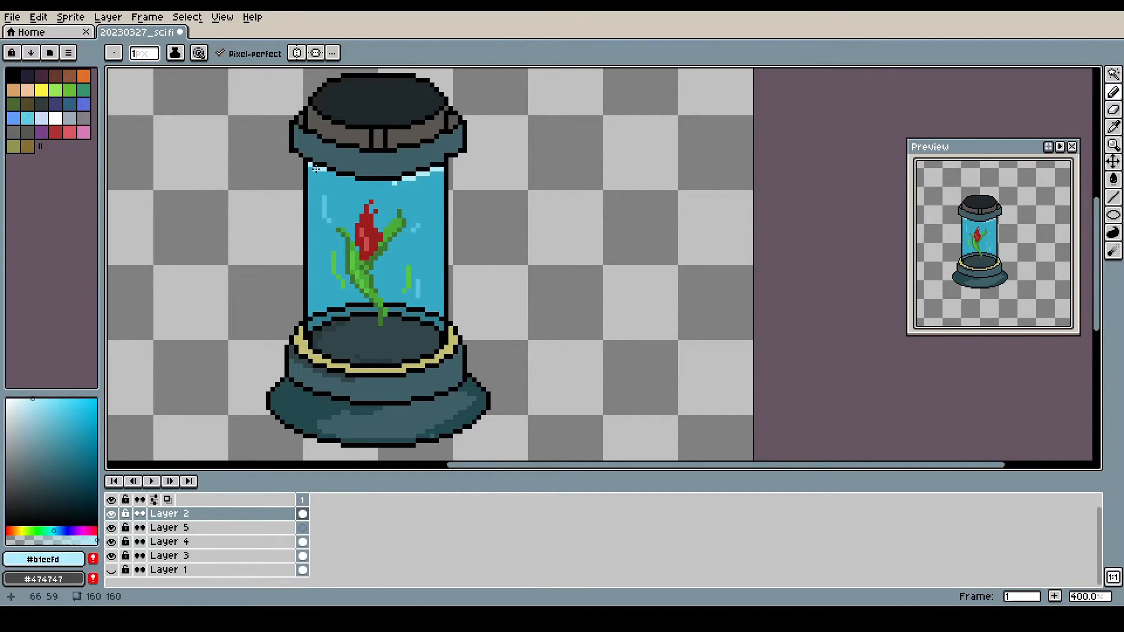
drag(338, 176, 385, 182)
drag(381, 333, 371, 342)
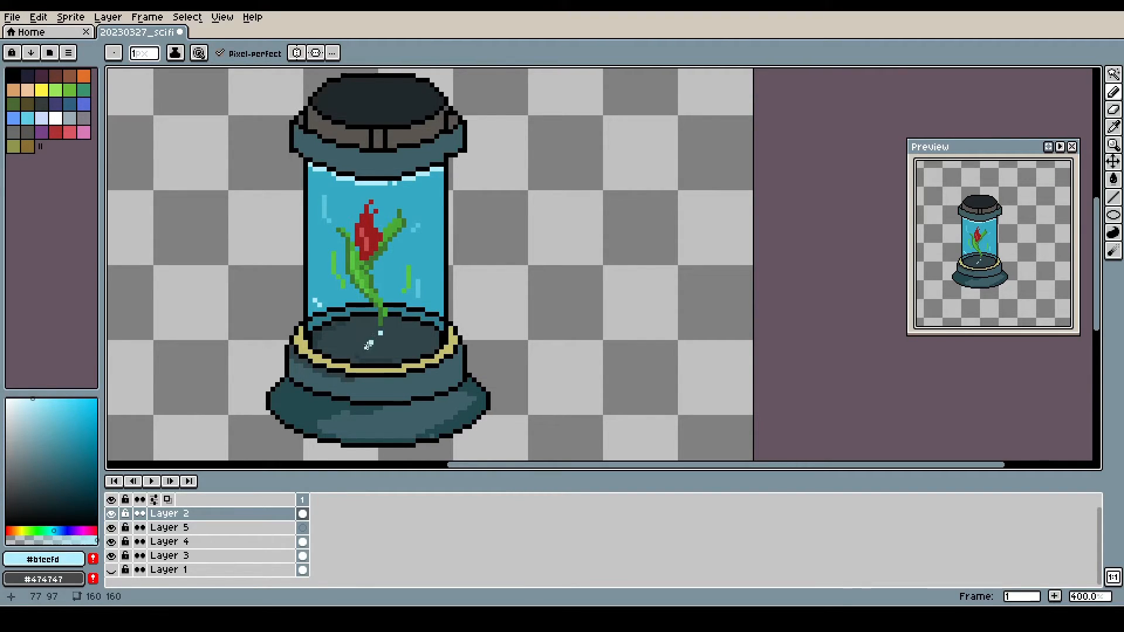
Step: Add a short slanted highlight on the front right of the flared foot in pale teal, HSV 191°, 29, 72
alt+click(363, 421)
click(32, 434)
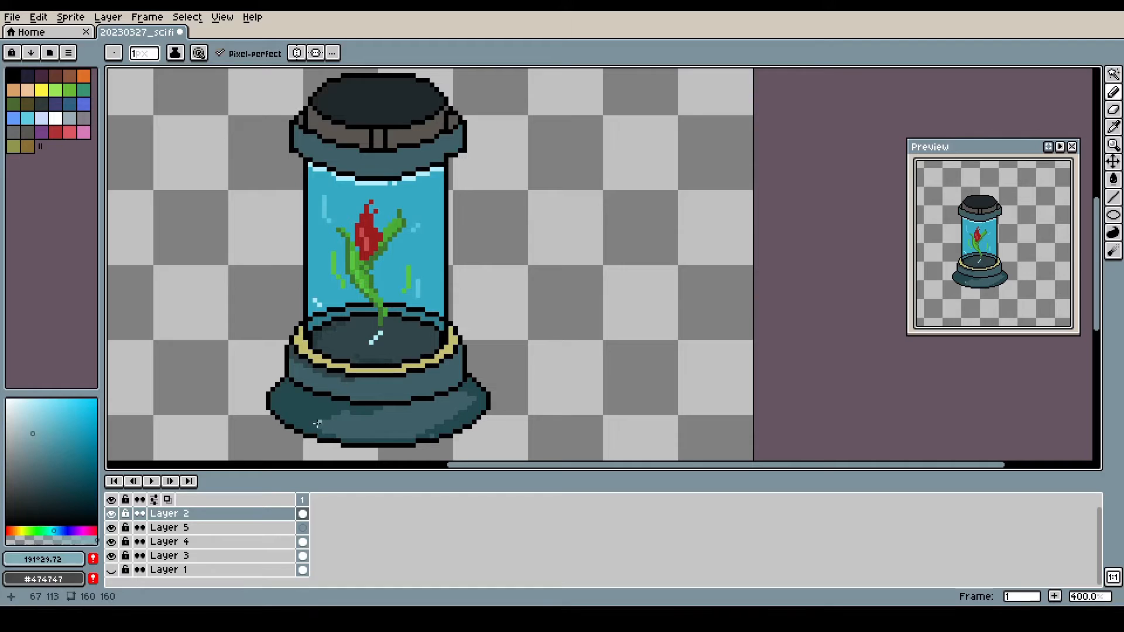
key(ctrl+z)
drag(352, 437, 377, 439)
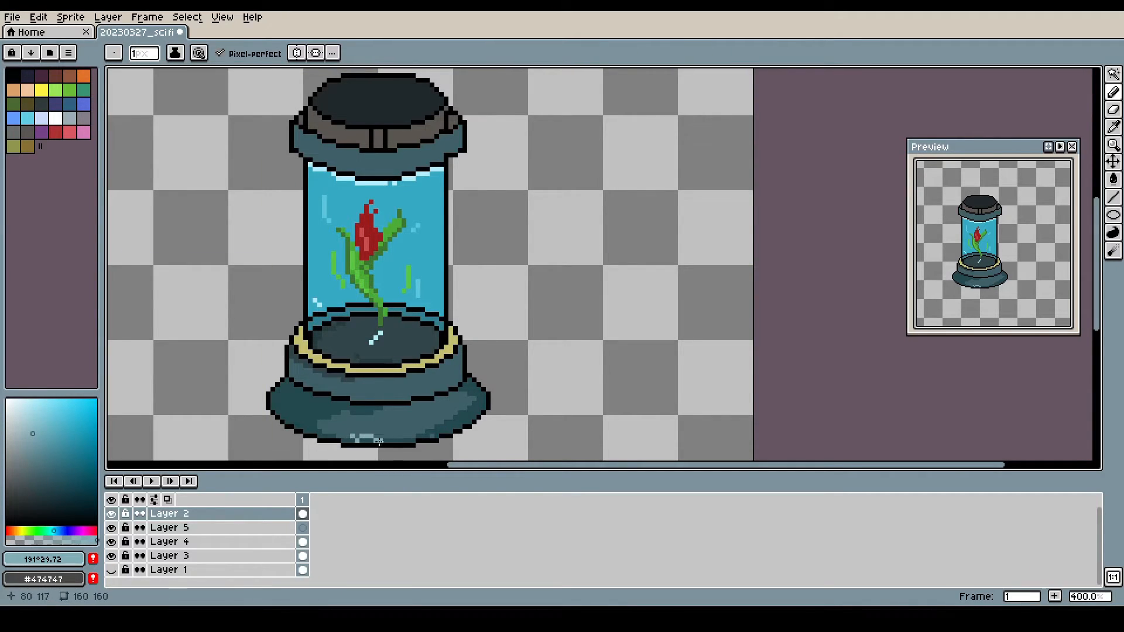
key(ctrl+z)
drag(432, 413, 409, 427)
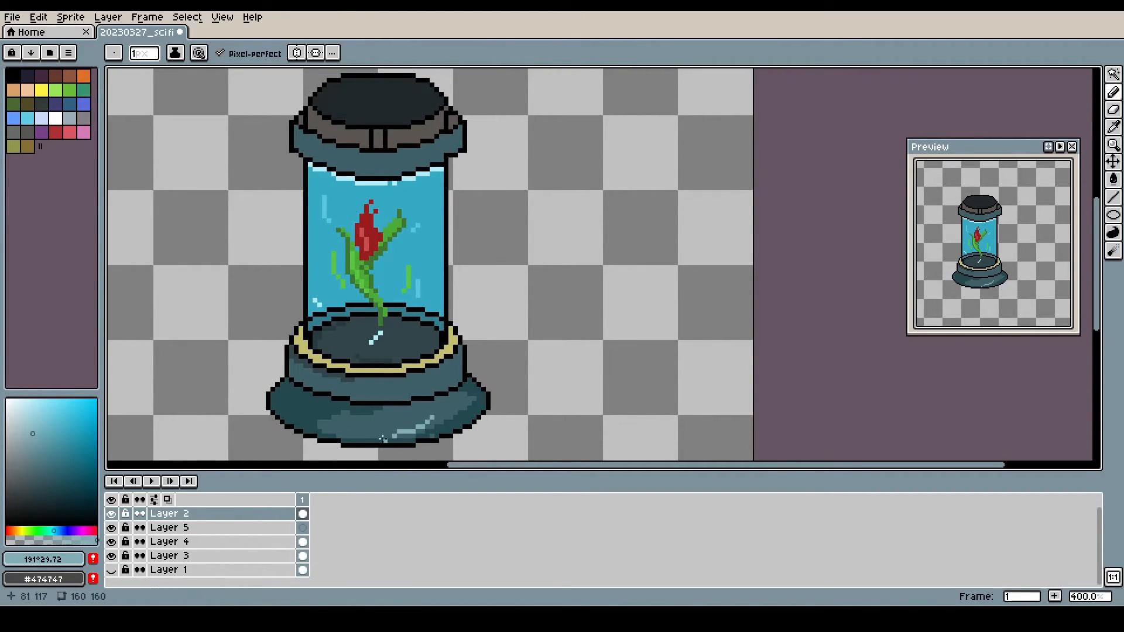
key(ctrl+z)
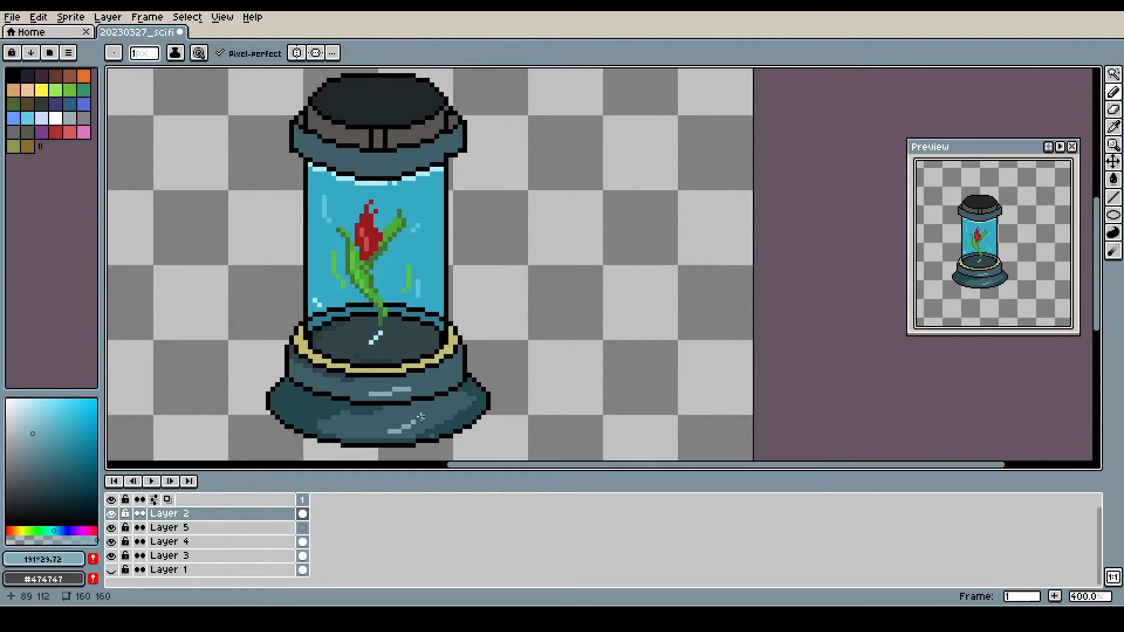
Step: Undo the lower collar's front highlight, highlight the right edges of collar and foot in pale teal, and trim with dark teal #234850
key(ctrl+z)
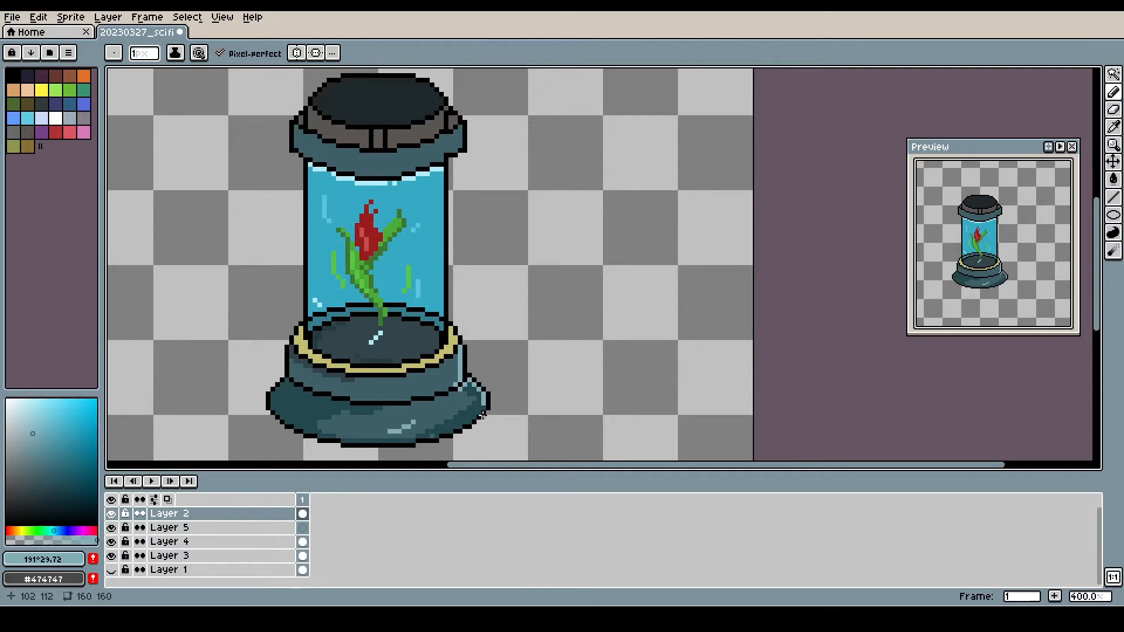
drag(466, 383, 482, 408)
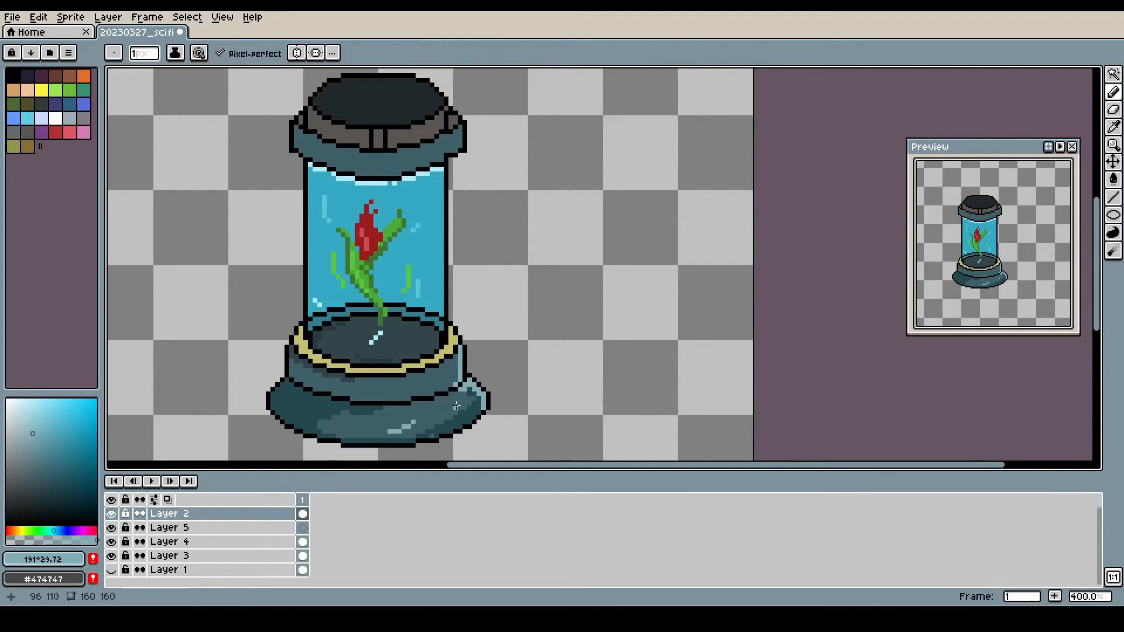
alt+click(473, 386)
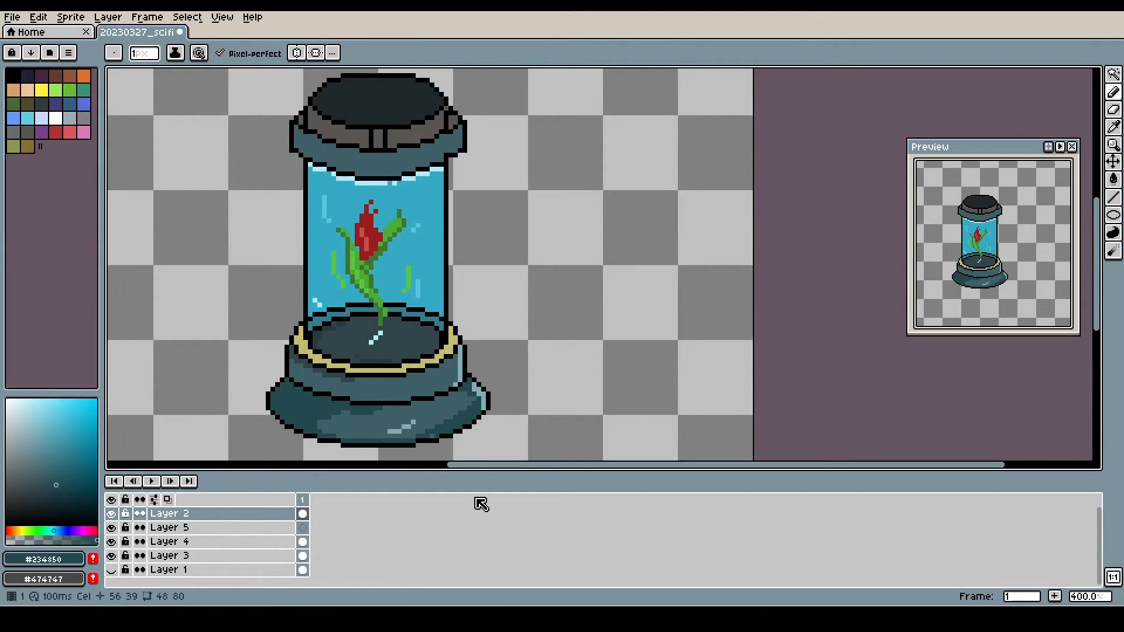
Step: Add short tan highlights, HSV 29°, 27, 63, on the cap's brown band at both sides of the front clasp
alt+click(394, 161)
click(53, 488)
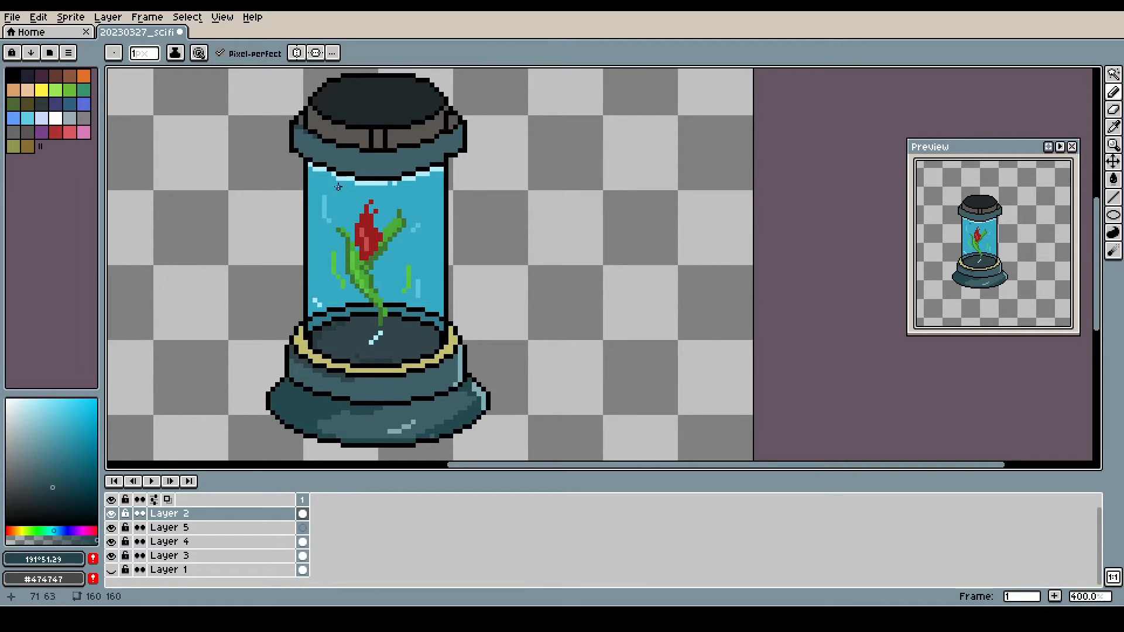
alt+click(357, 138)
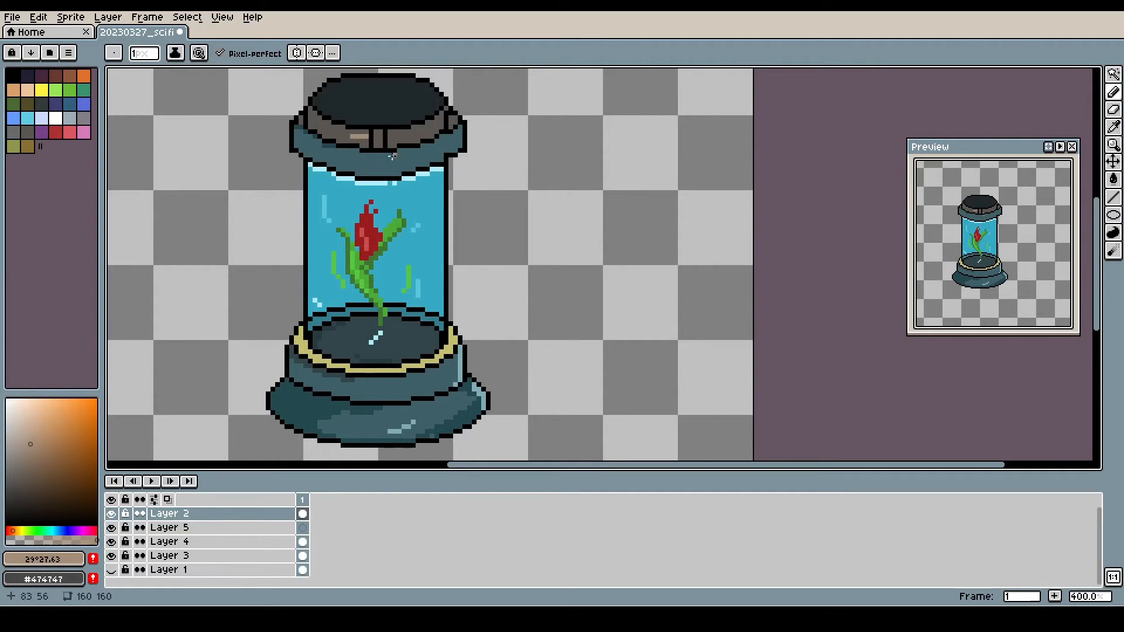
drag(394, 141, 411, 141)
scroll(494, 261, down, 2)
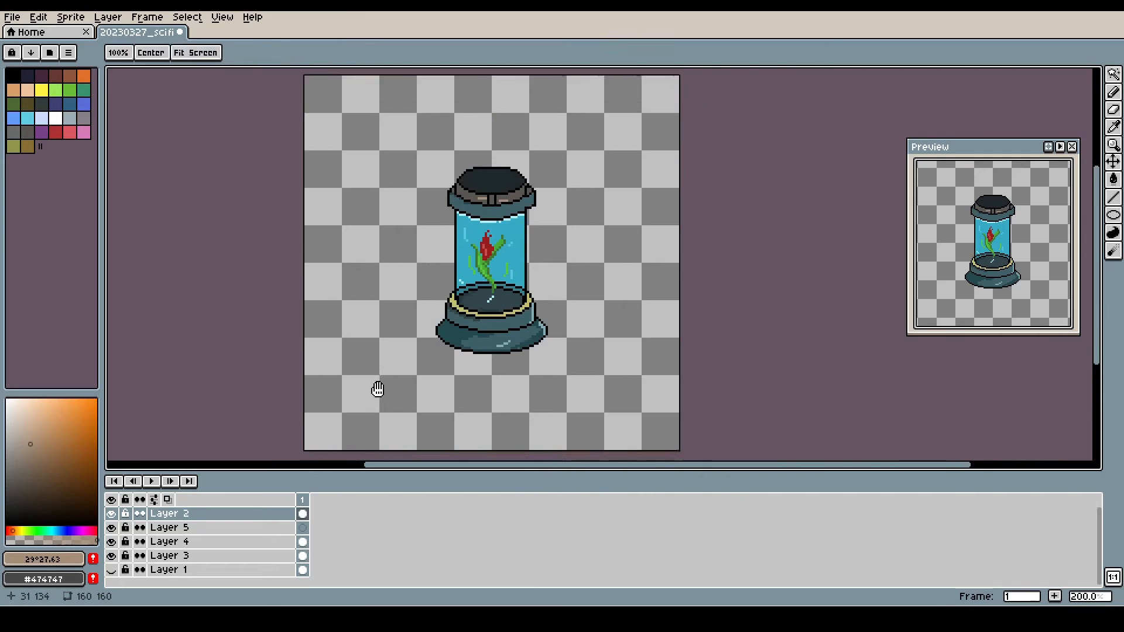
click(225, 575)
key(shift+n)
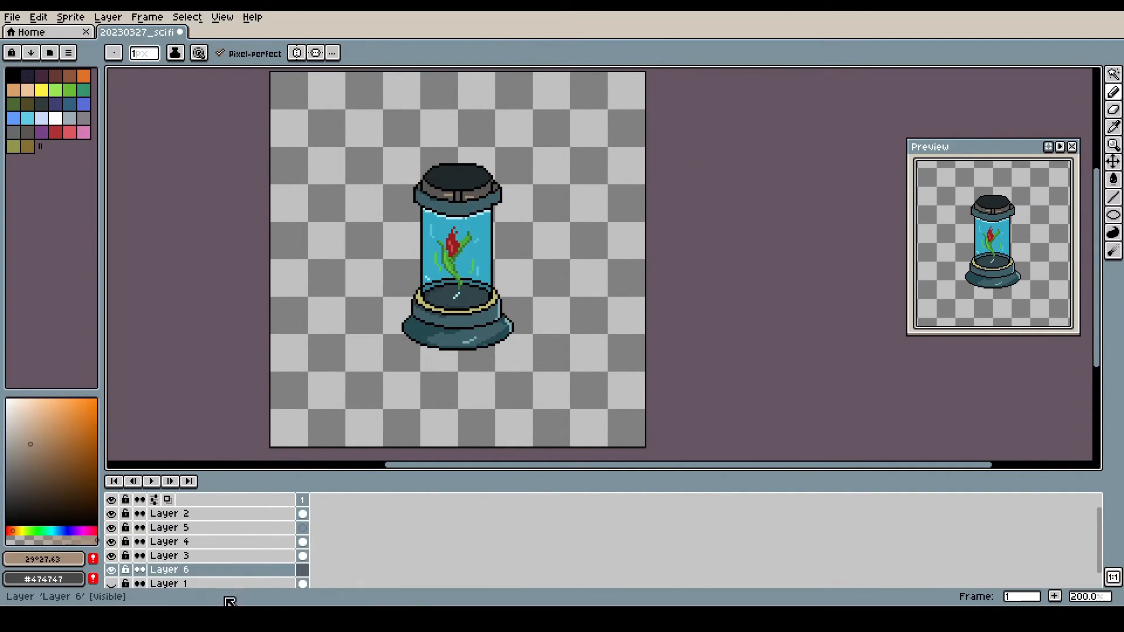
right_click(183, 572)
click(246, 470)
click(613, 283)
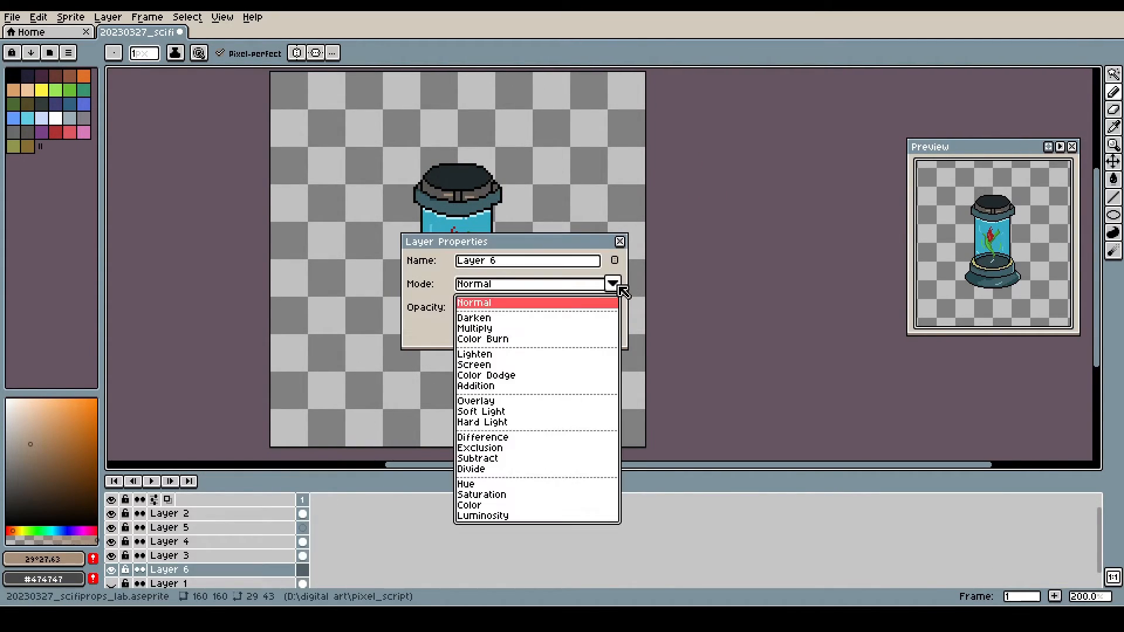
click(509, 312)
click(612, 284)
click(509, 313)
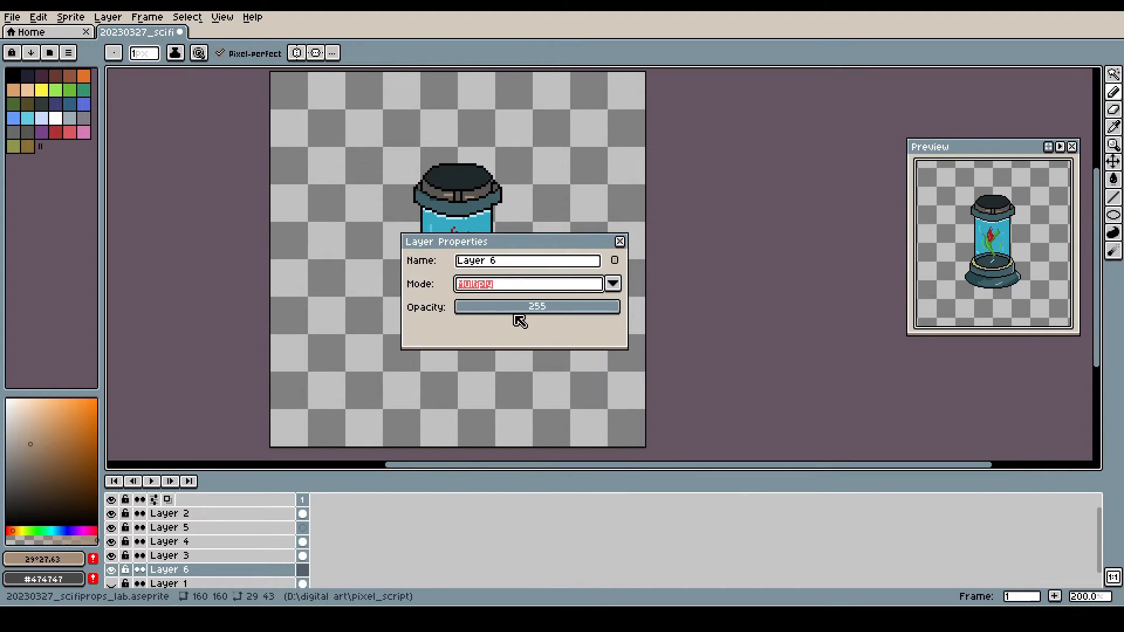
click(619, 241)
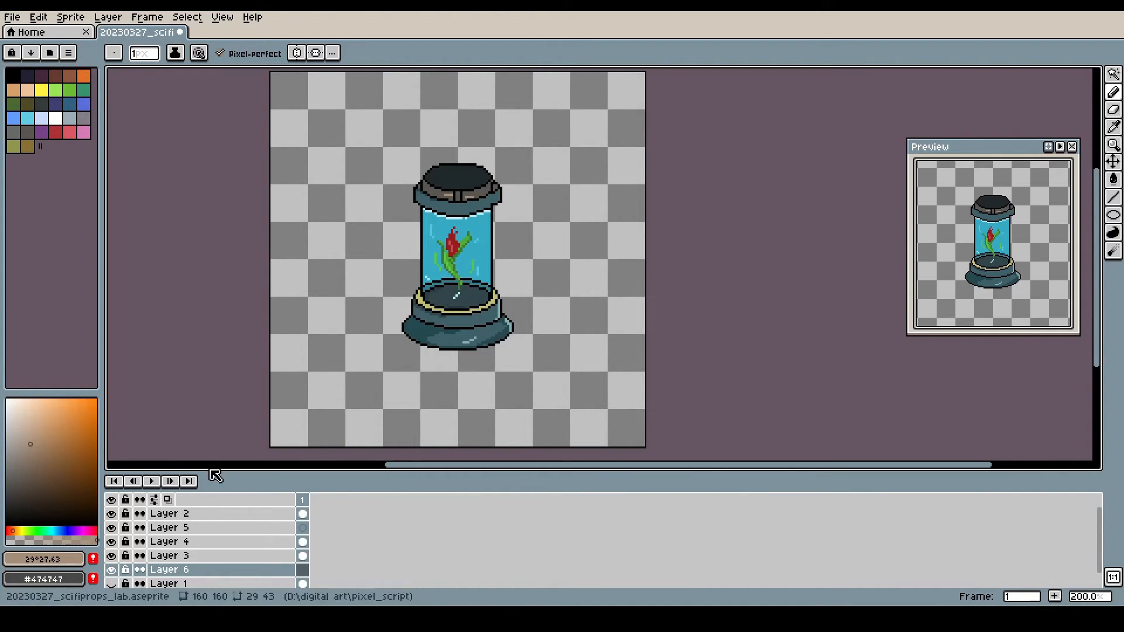
key(ctrl+z)
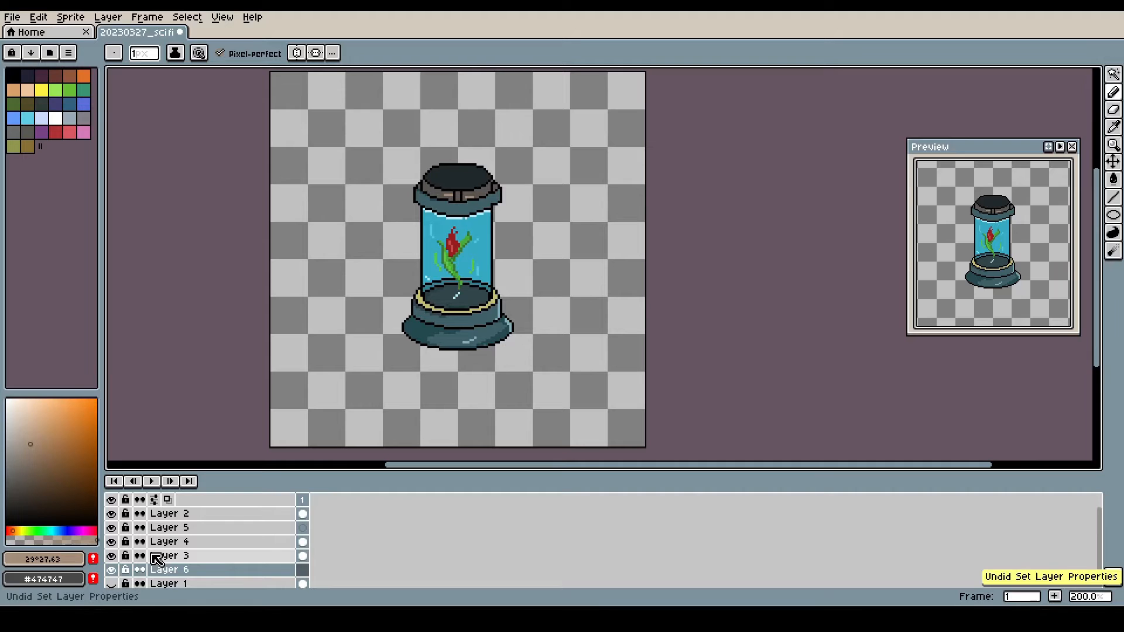
key(ctrl+z)
Step: Move the artwork on Layers 2, 5, 4 and 3 together slightly right and down on the canvas
drag(181, 555, 193, 518)
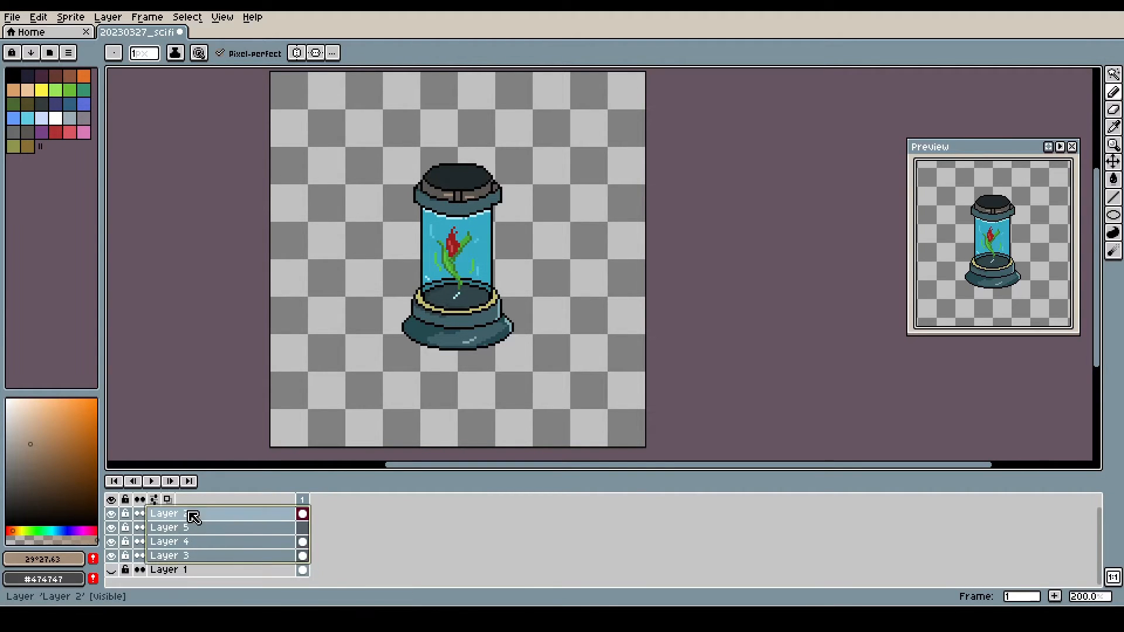
key(v)
drag(446, 346, 458, 349)
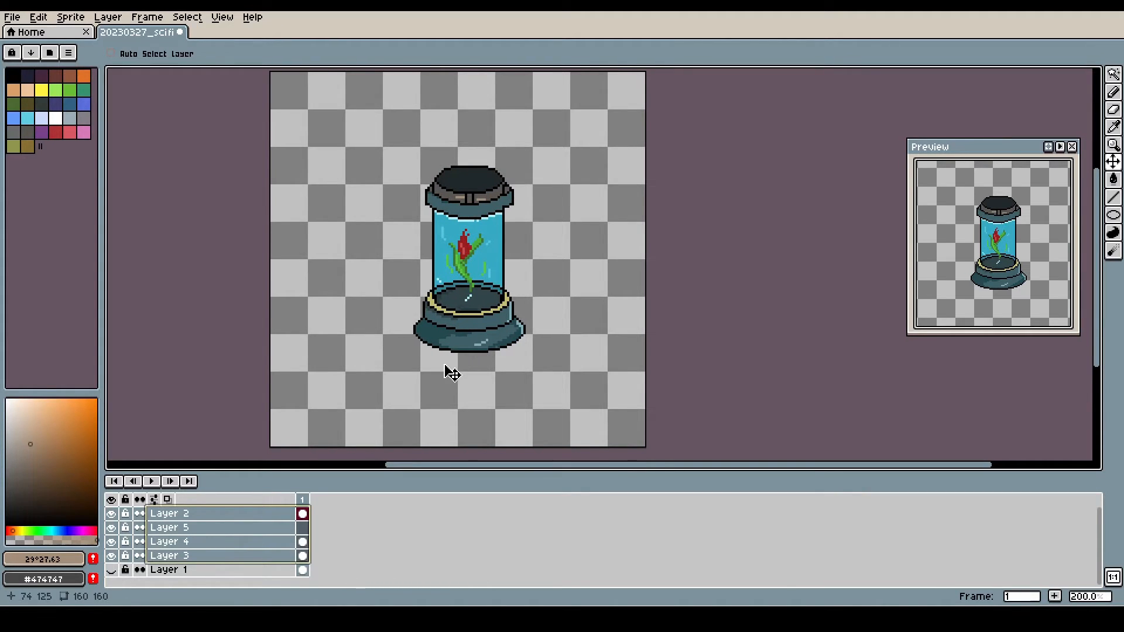
Step: On Layer 5, refine the shading of the flared foot and base wall with teals #3f6068, #324549 and #234850
click(196, 513)
click(170, 527)
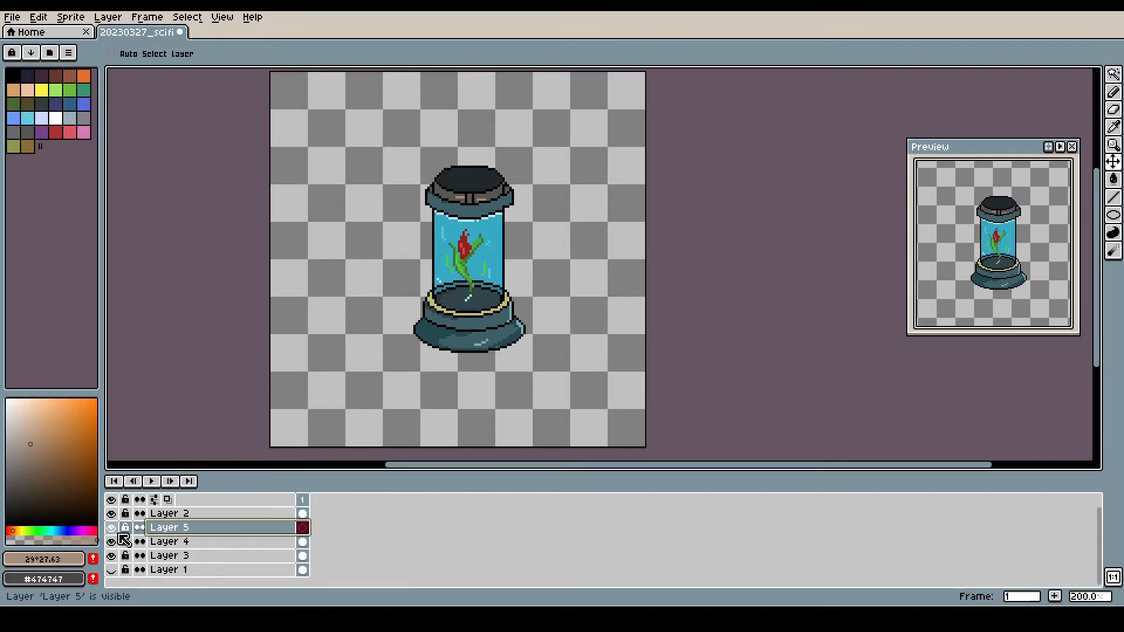
key(b)
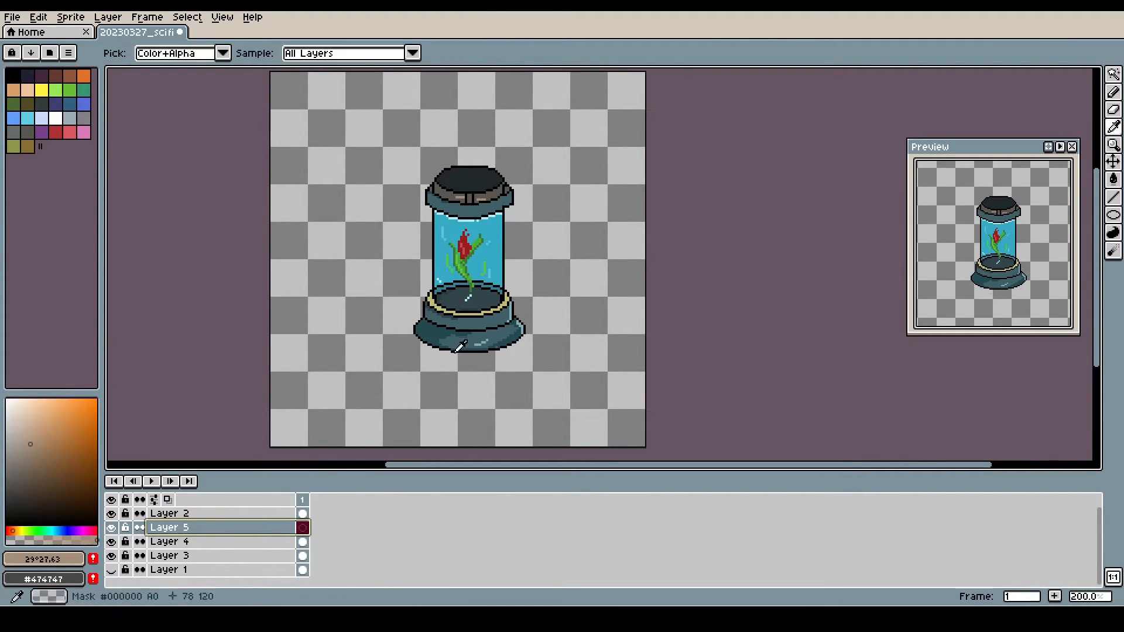
alt+click(416, 335)
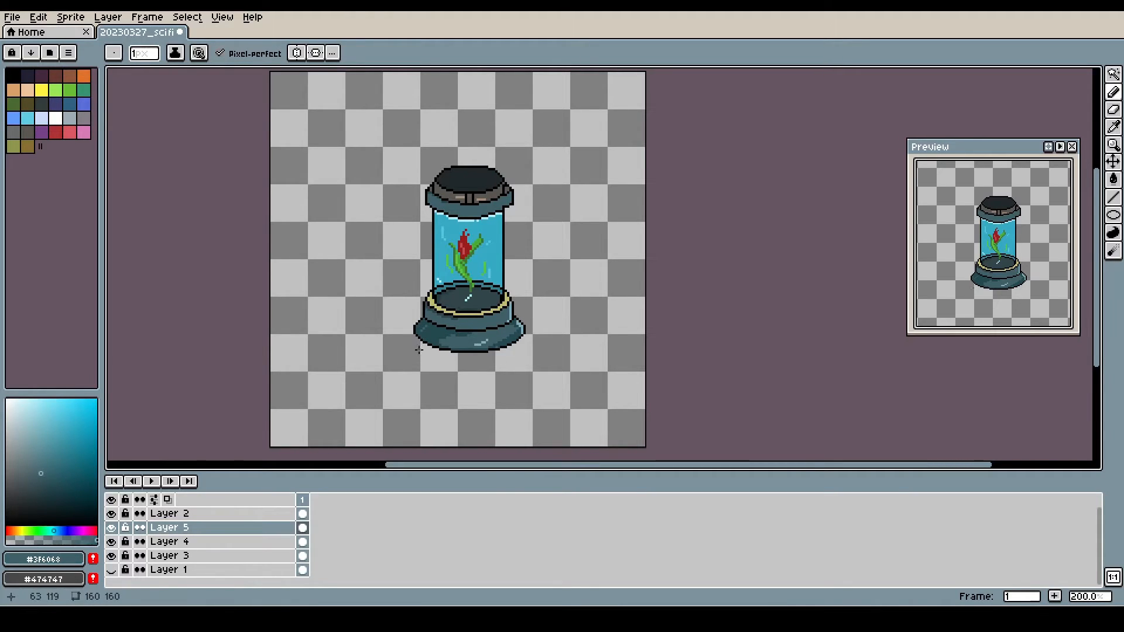
alt+click(425, 310)
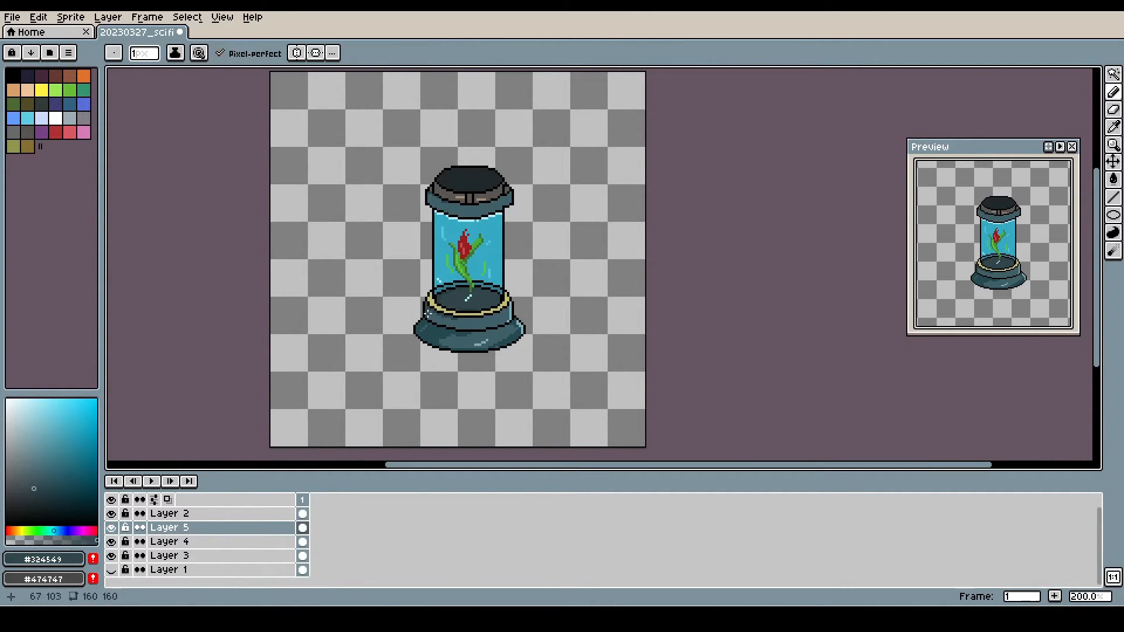
alt+click(452, 337)
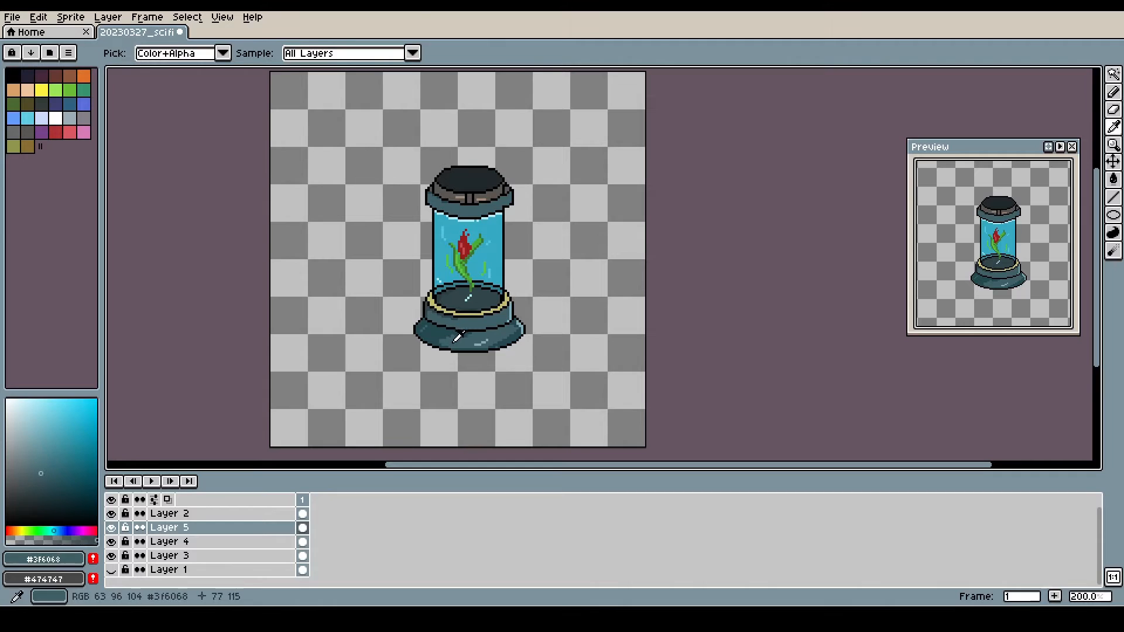
alt+click(491, 347)
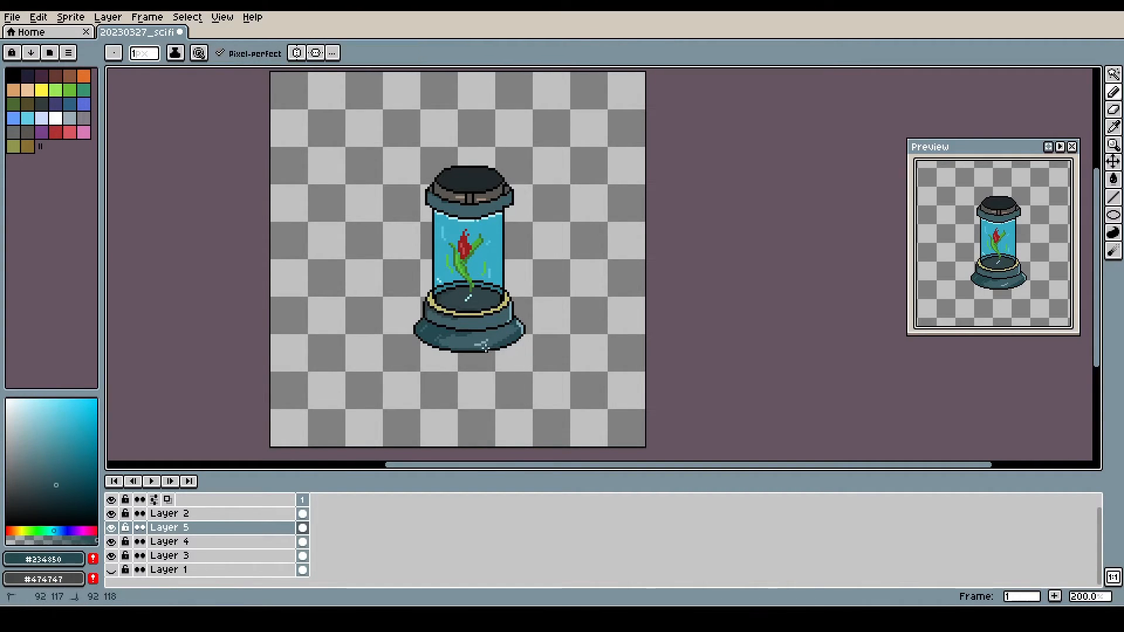
alt+click(481, 325)
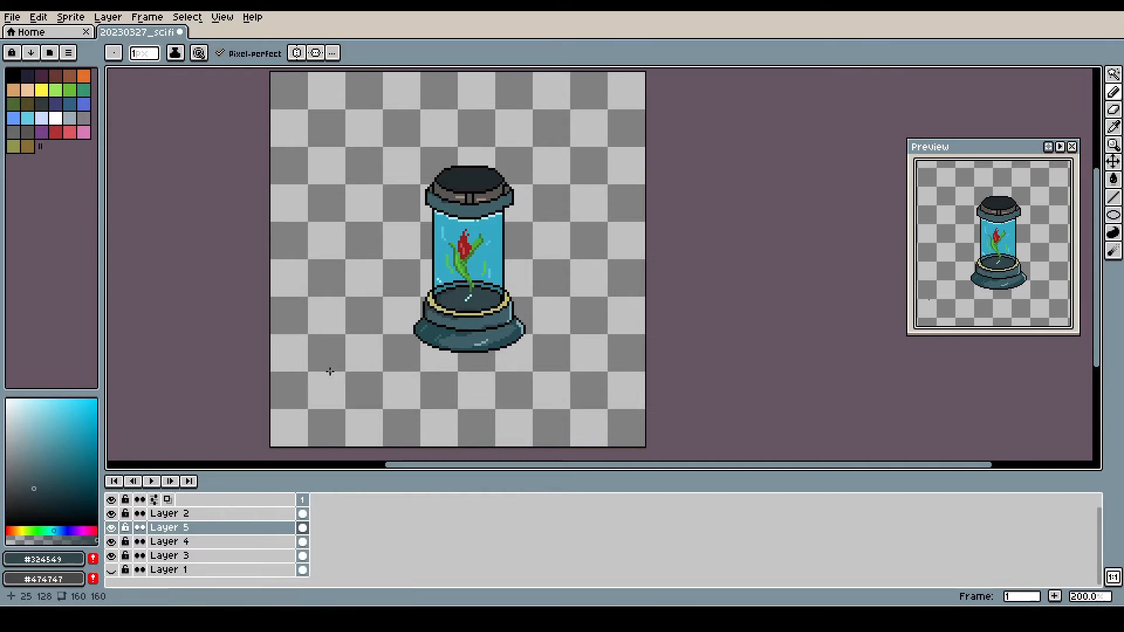
Step: Draw thin grey-teal detail lines, HSV 190°, 33, 38, on the cap's dark top face, redoing the first strokes
alt+click(445, 189)
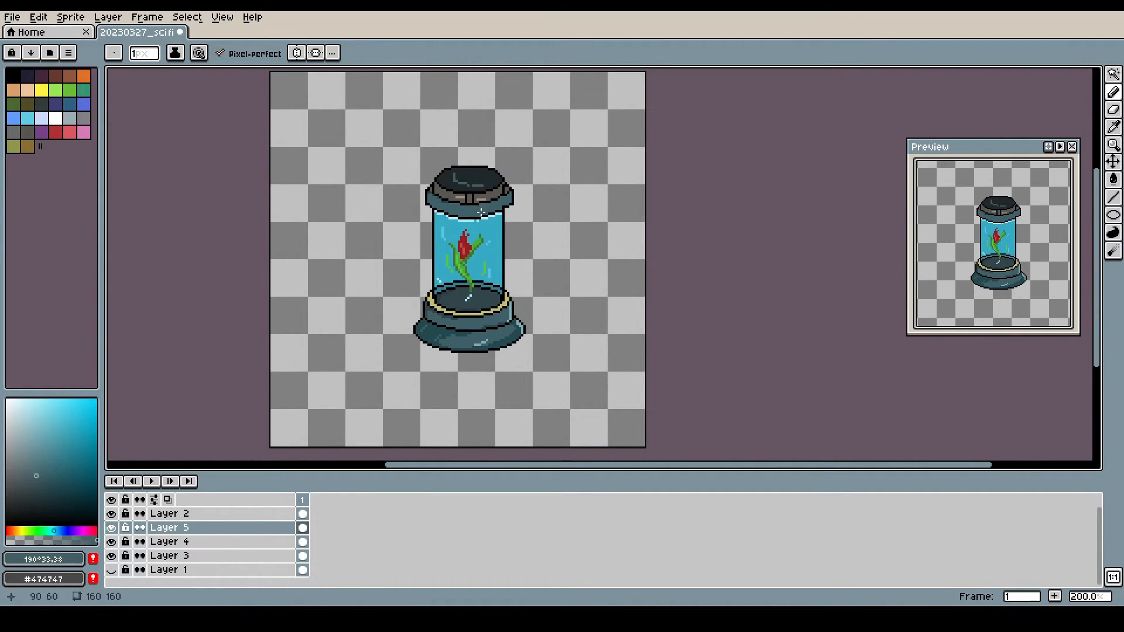
key(ctrl+z)
key(ctrl+z)
drag(457, 174, 450, 178)
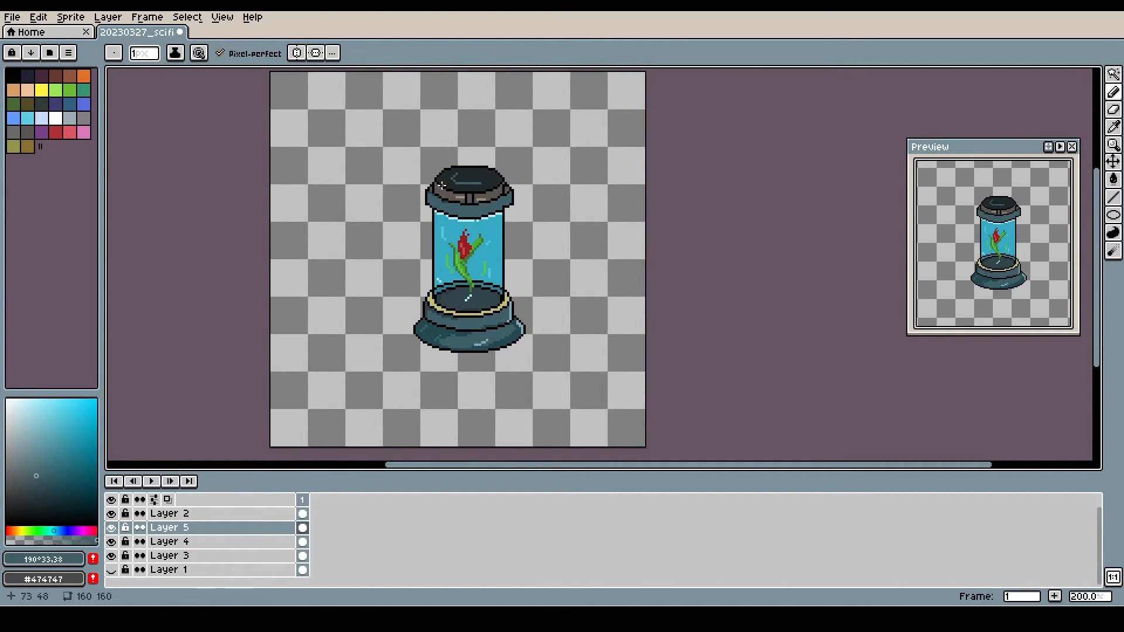
mouse_move(468, 178)
mouse_down()
mouse_move(487, 198)
mouse_move(459, 173)
mouse_move(486, 172)
mouse_up()
Step: Break up the cap-top lines with #1e282a, add a small #425e63 stroke at their left end, and deepen it with near-black HSV 190°, 29, 6
alt+click(489, 173)
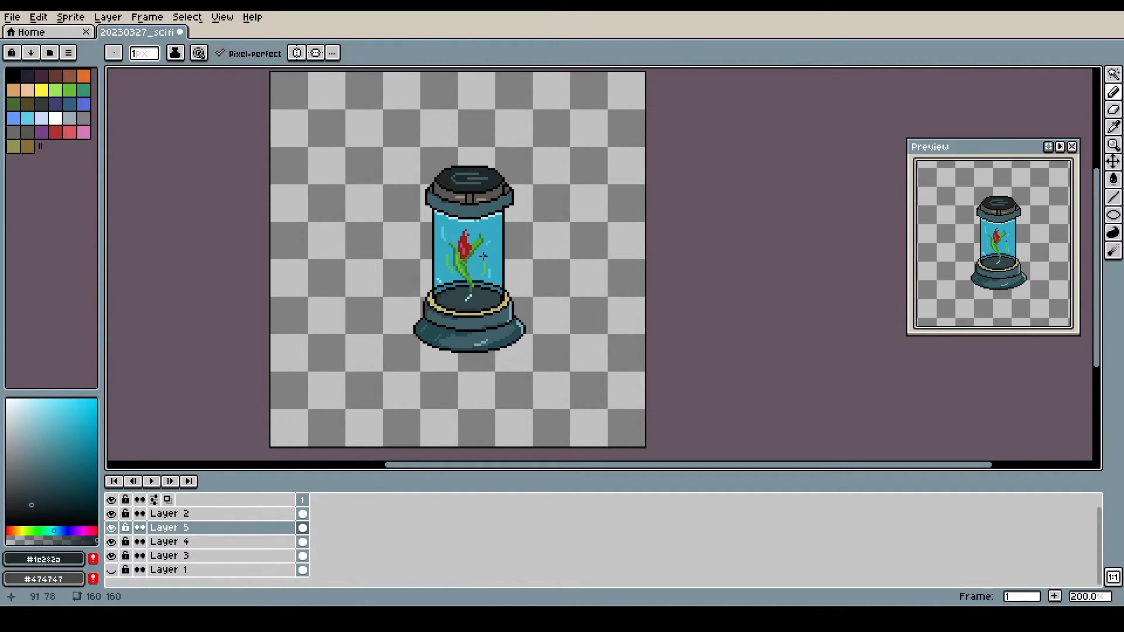
alt+click(451, 183)
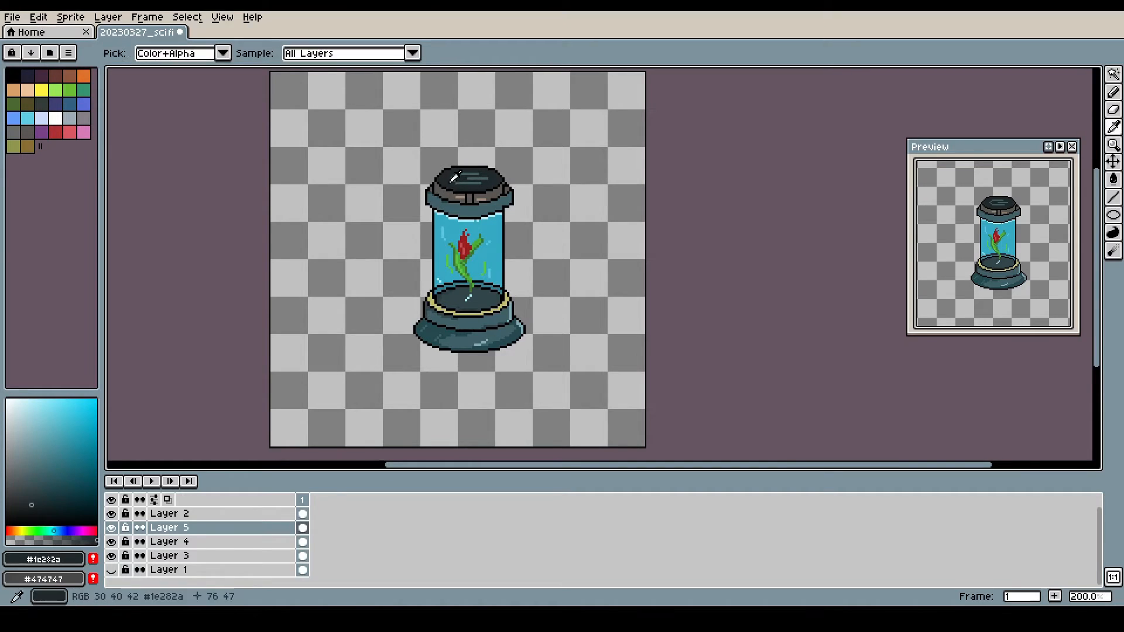
alt+click(443, 201)
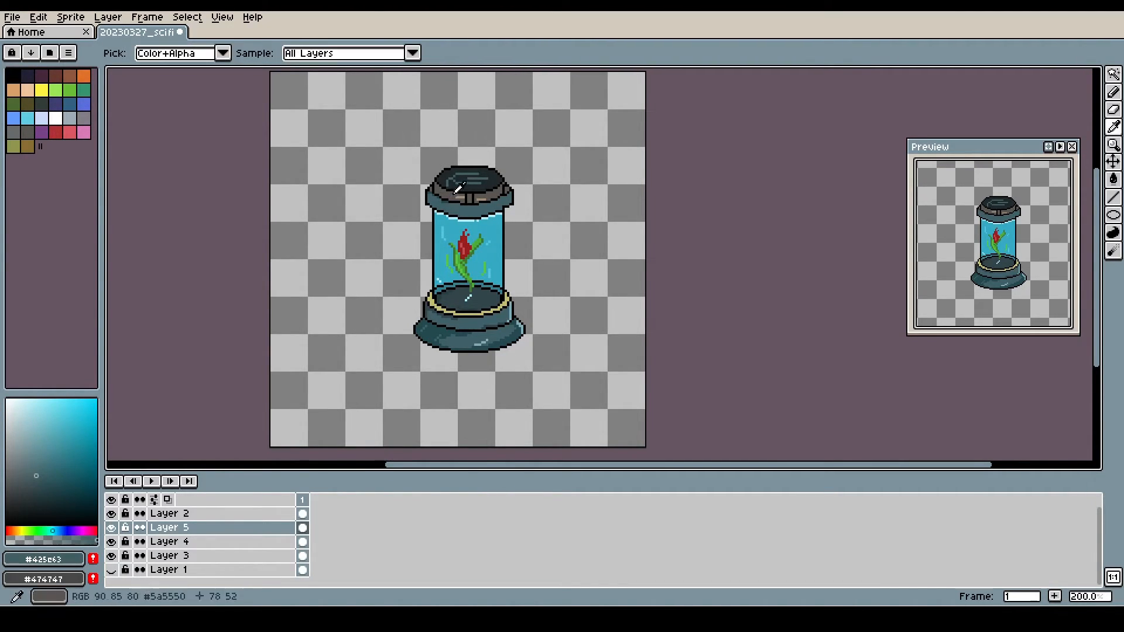
alt+click(450, 185)
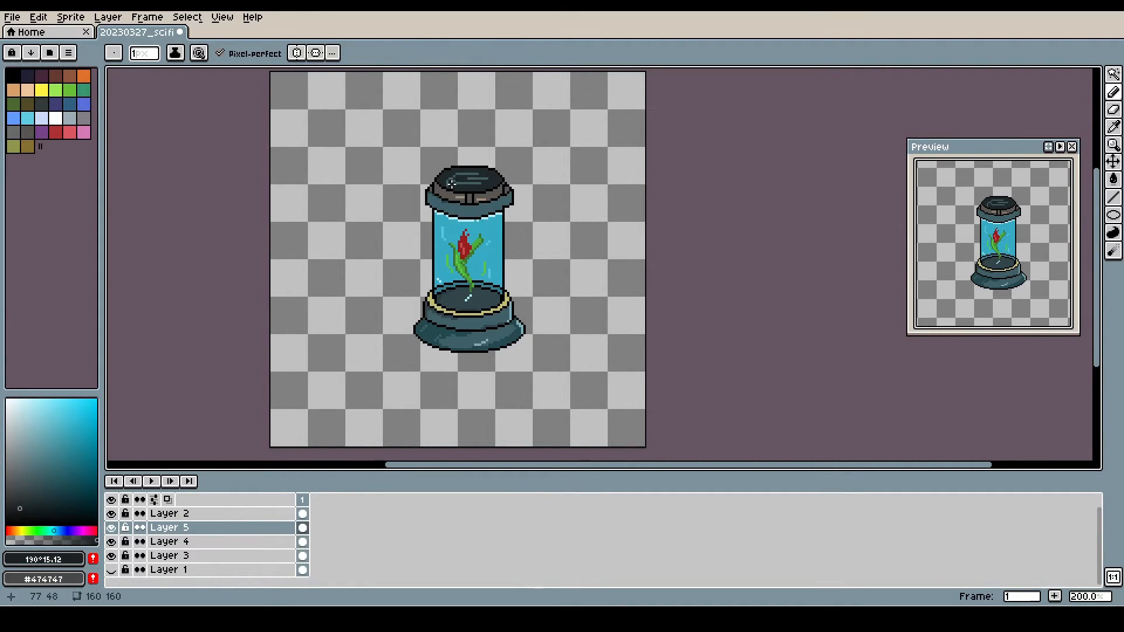
scroll(420, 176, up, 1)
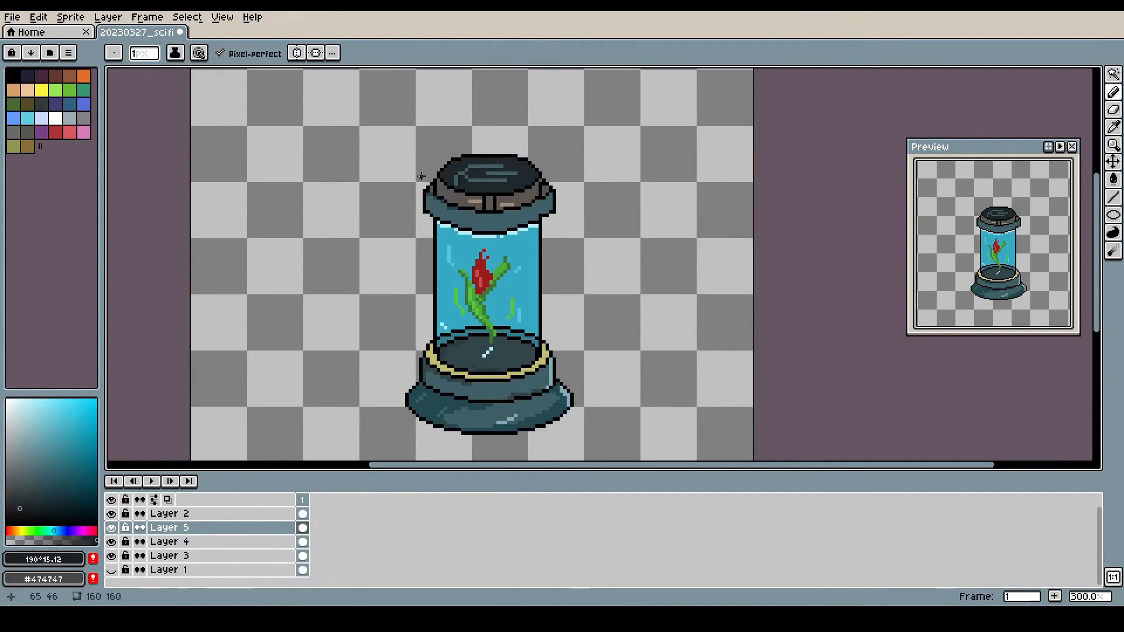
alt+click(457, 184)
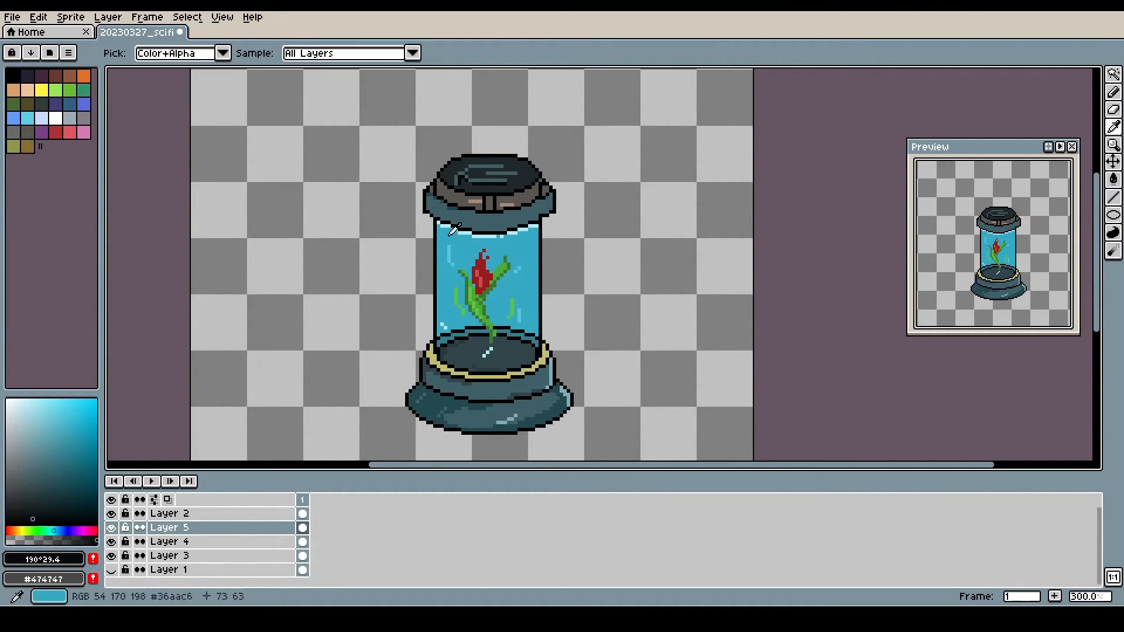
Step: Add dark teal segment lines, HSV 191°, 55, 25, to the upper collar's sides and outline a front block in black
alt+click(433, 205)
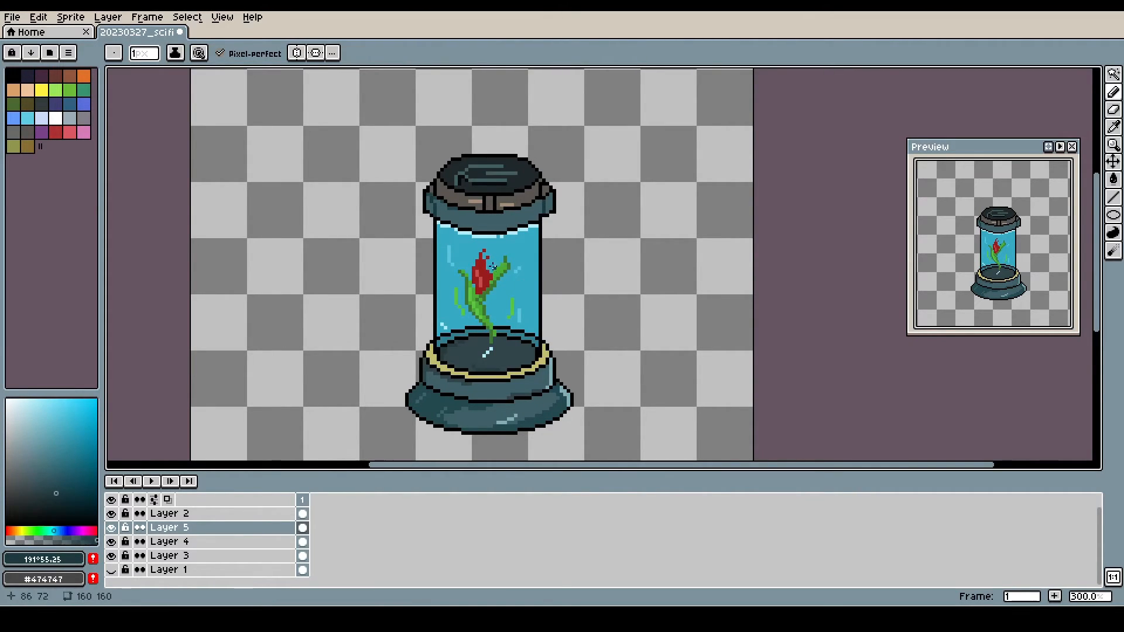
alt+click(475, 213)
alt+click(478, 229)
alt+click(470, 226)
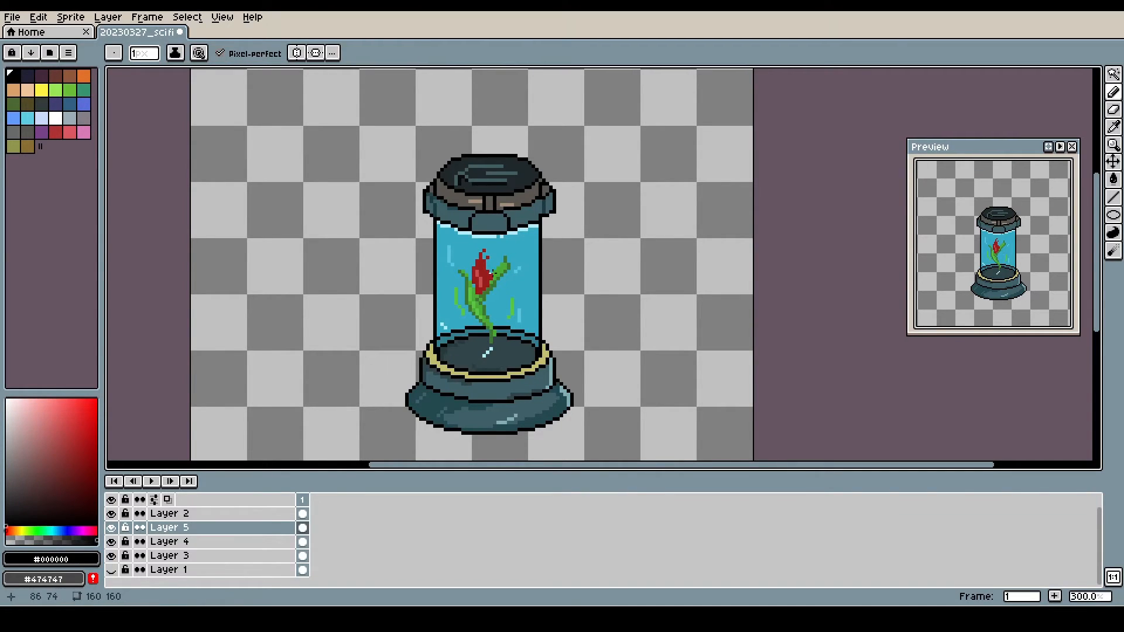
Step: Shade the upper collar around the front block with #24444c and highlight the block in lighter teal, HSV 191°, 36, 50
alt+click(471, 211)
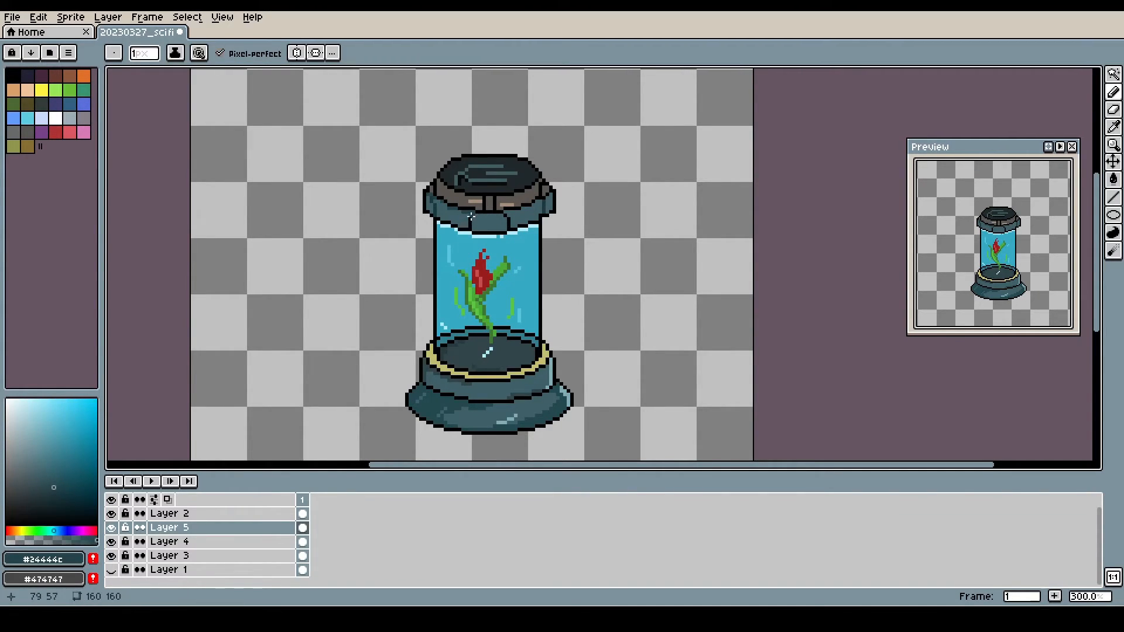
alt+click(470, 219)
alt+click(468, 221)
alt+click(479, 244)
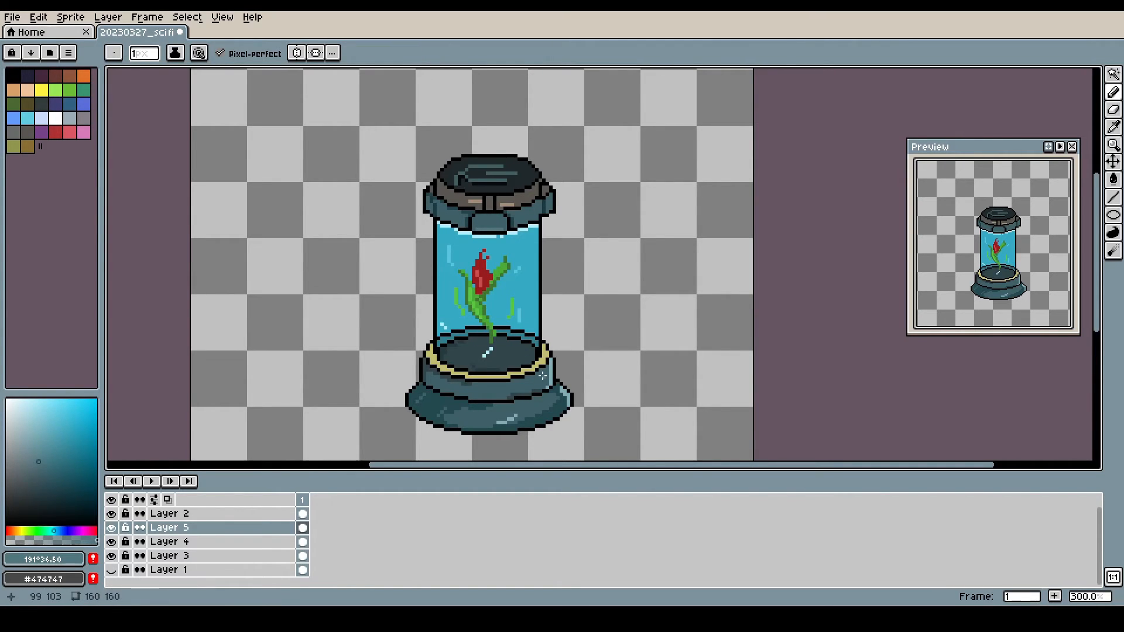
Step: On Layer 2, darken the red bud's tip and right edge with HSV 0°, 74, 14 and touch up its body with #991c1c
alt+click(483, 251)
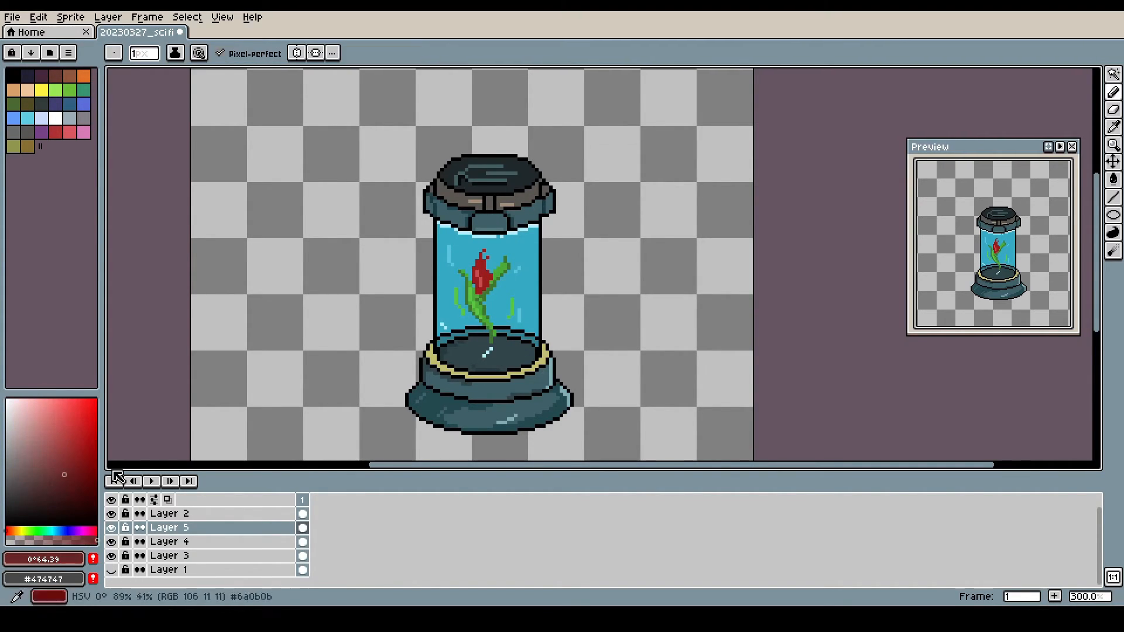
click(73, 506)
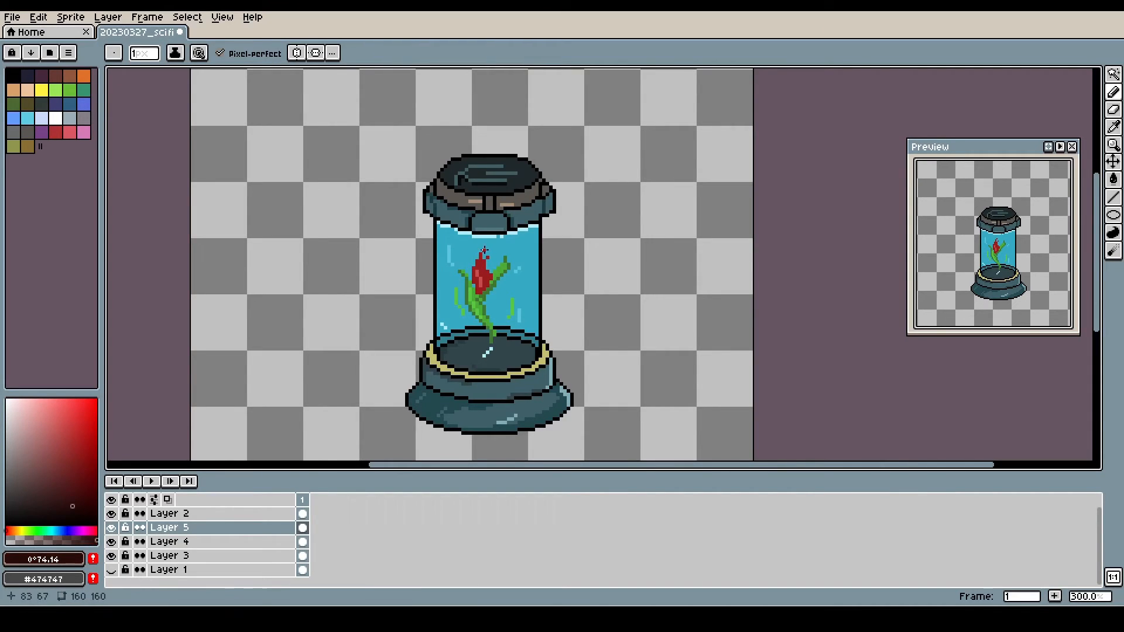
click(228, 513)
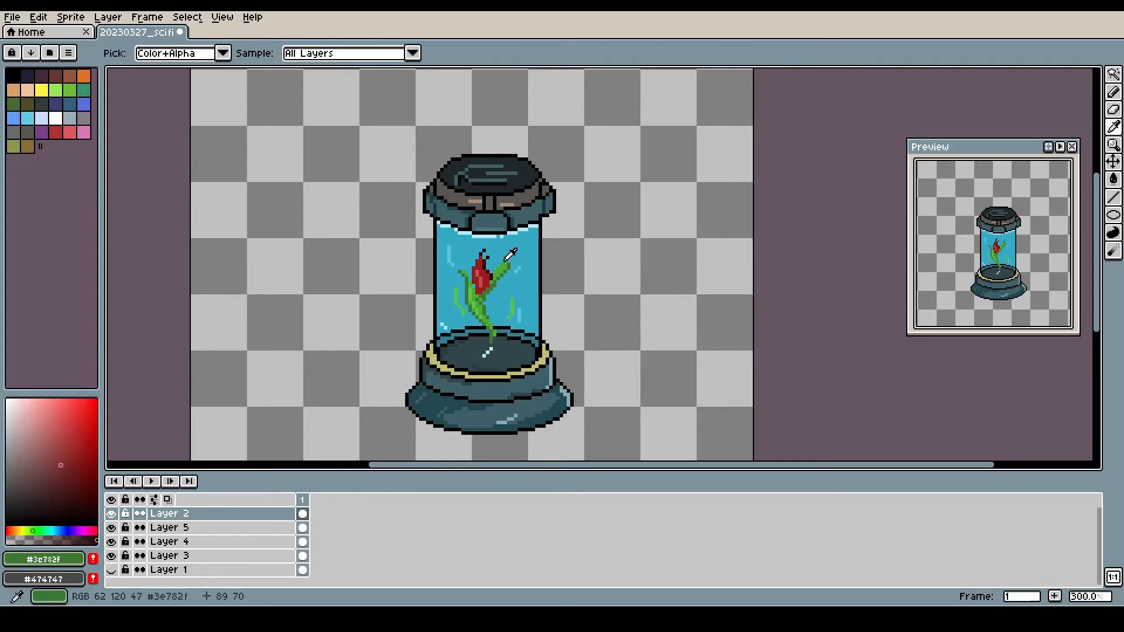
alt+click(493, 272)
alt+click(483, 273)
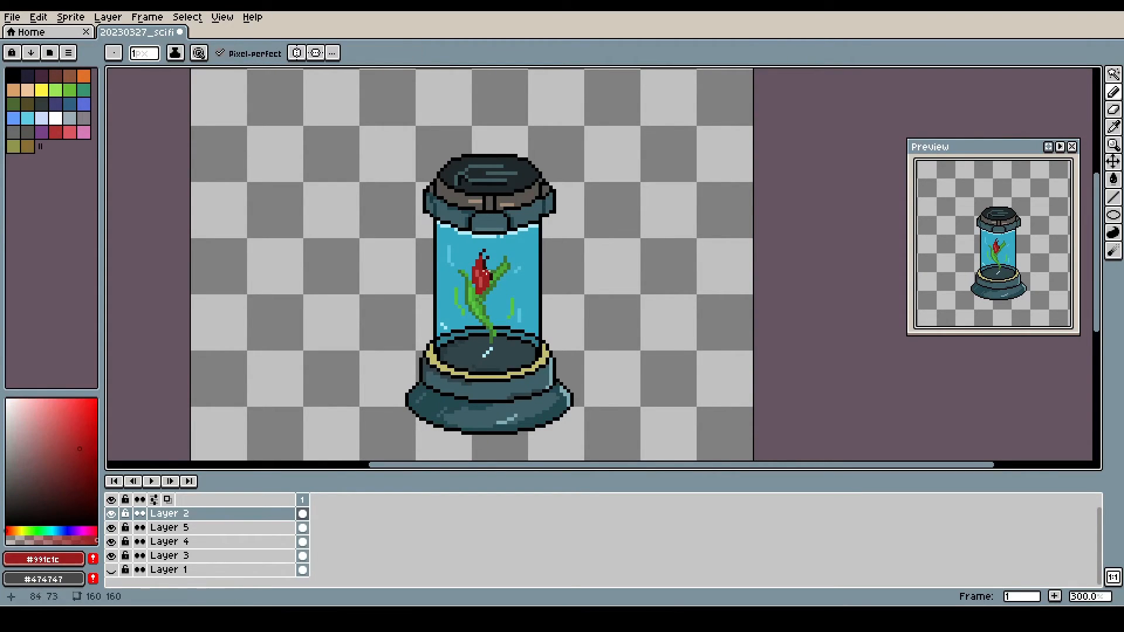
Step: Soften the bud's dark edge and shade its petals with deep red, HSV 0°, 79, 43, and #6f1717
alt+click(490, 273)
alt+click(483, 275)
alt+click(475, 279)
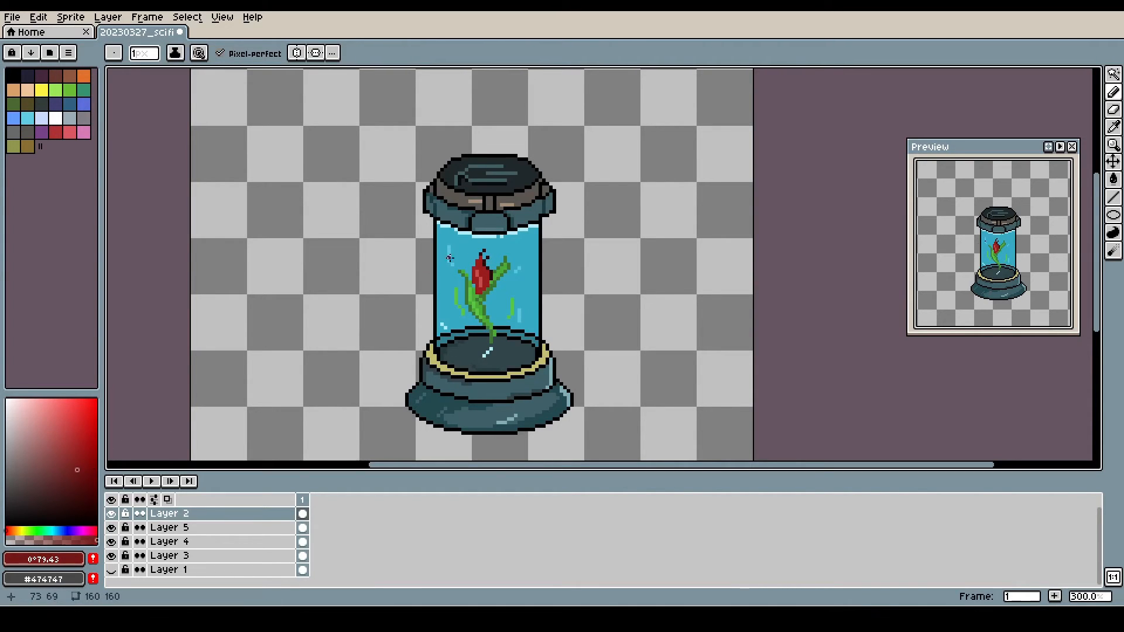
alt+click(484, 268)
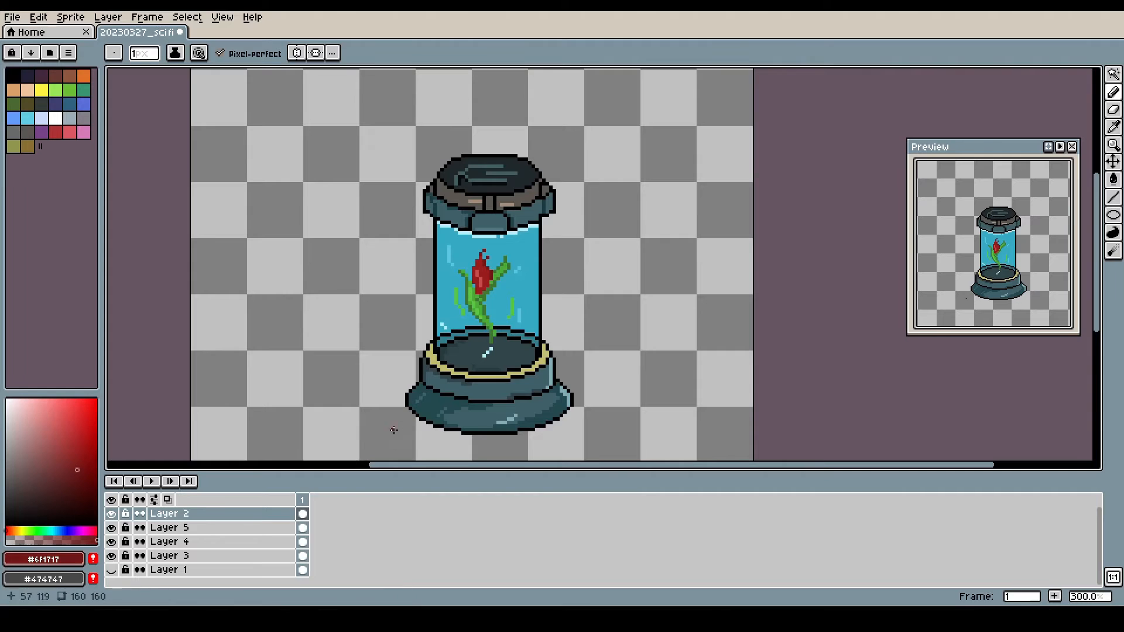
Step: Add a new layer directly above Layer 1 and choose a mid grey, HSV 0°, 0, 44
key(space)
drag(447, 430, 383, 324)
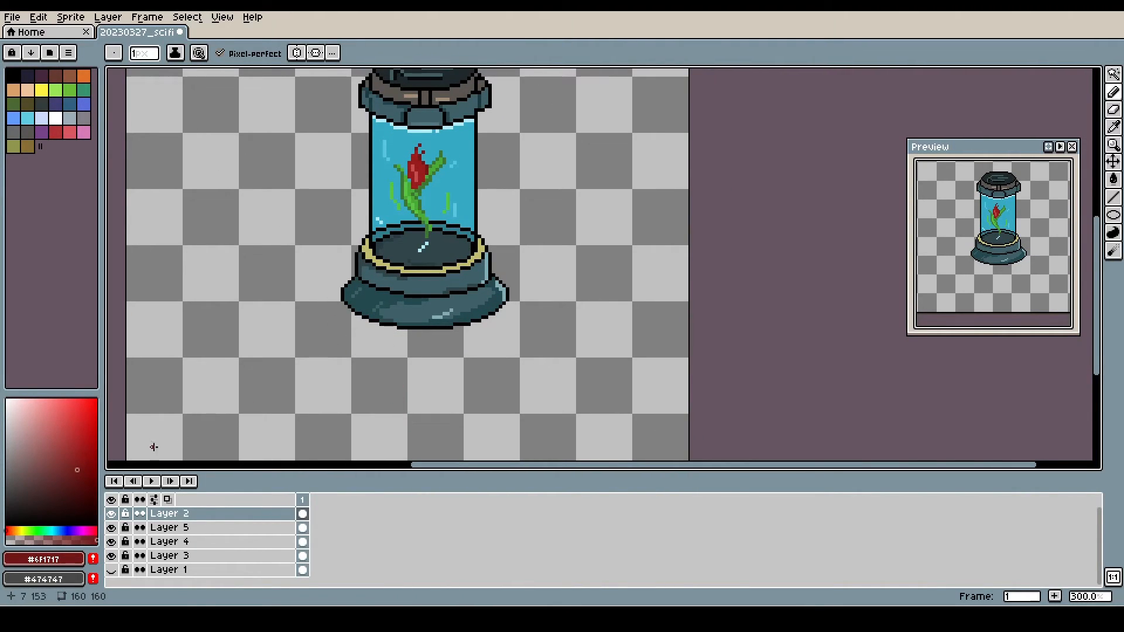
click(158, 569)
key(shift+n)
click(22, 452)
drag(22, 452, 5, 468)
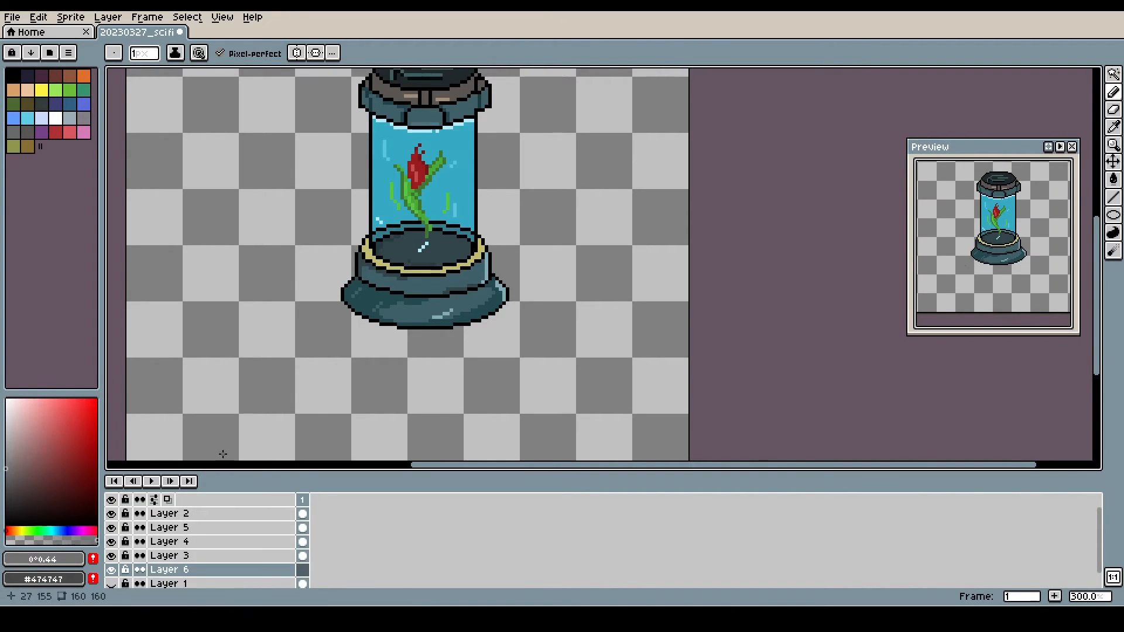
key(e)
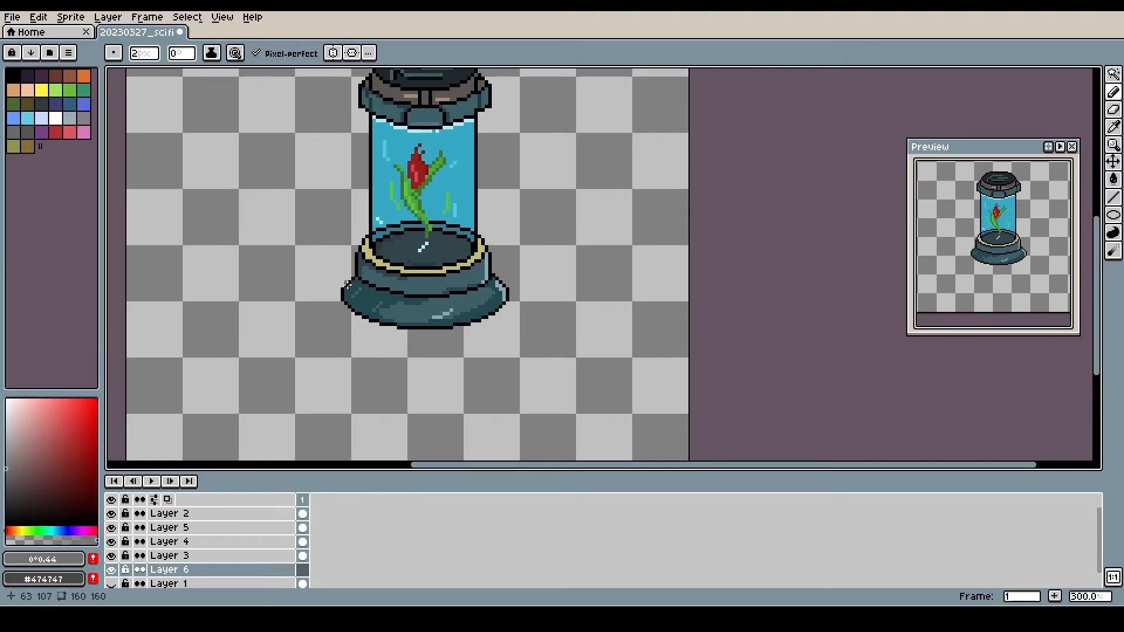
Step: Paint a grey ground shadow beneath the base and out to its left with a 3 px pencil
key(b)
key(plus)
key(plus)
mouse_move(349, 282)
mouse_down()
mouse_move(414, 331)
mouse_move(356, 323)
mouse_move(432, 332)
mouse_up()
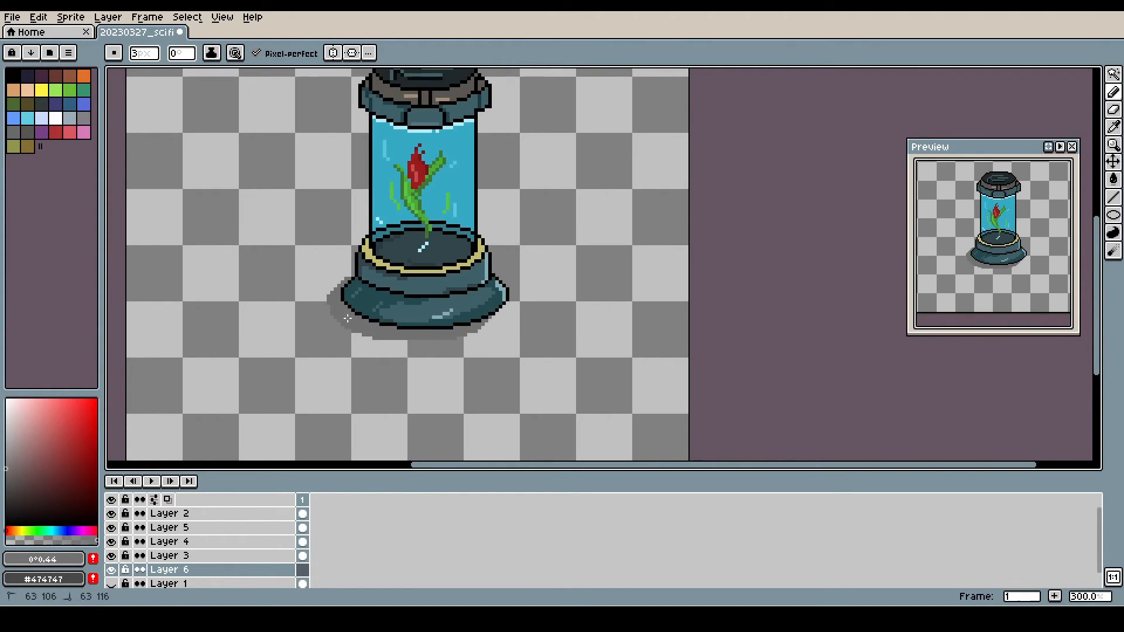
mouse_move(351, 319)
mouse_down()
mouse_move(373, 338)
mouse_move(449, 338)
mouse_up()
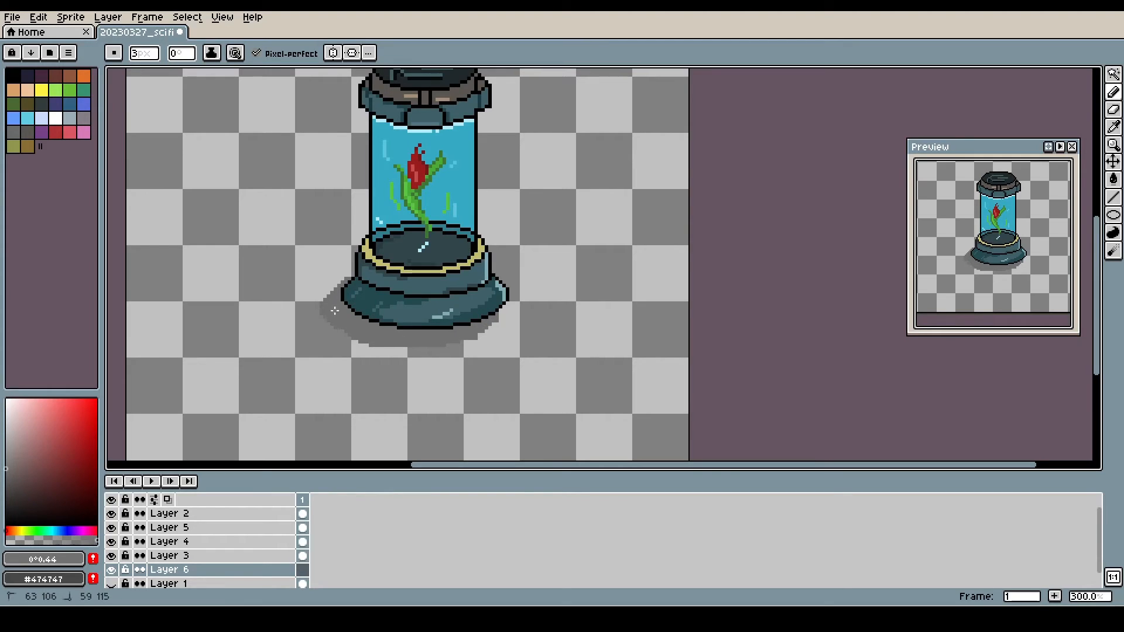
drag(350, 276, 310, 304)
mouse_move(357, 335)
mouse_down()
mouse_move(351, 278)
mouse_move(292, 317)
mouse_move(381, 342)
mouse_move(307, 319)
mouse_up()
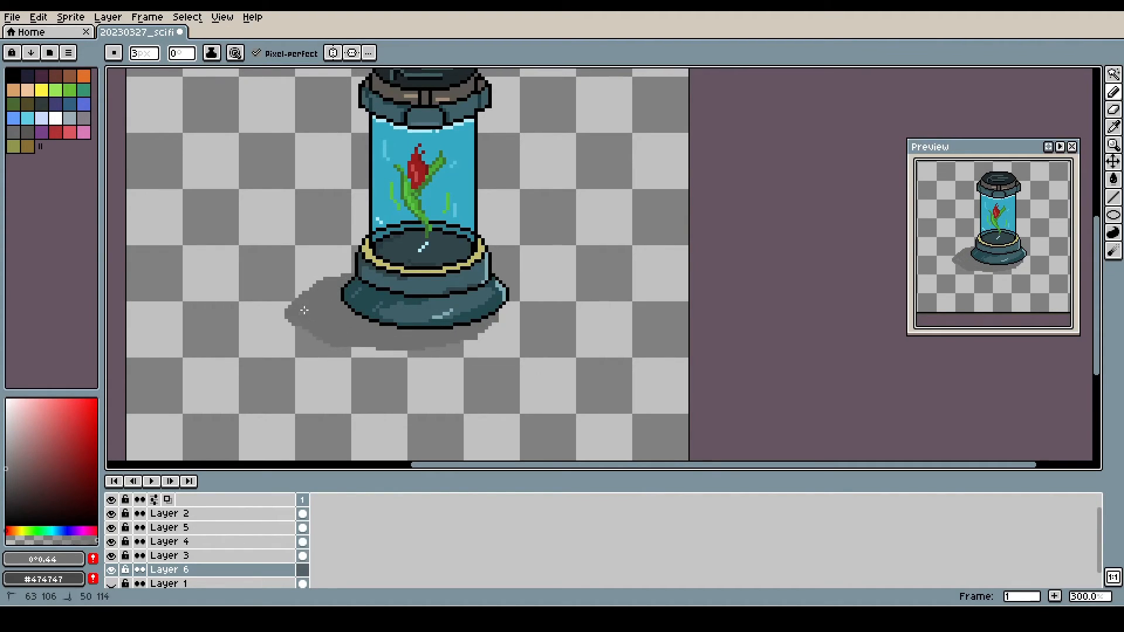
Step: Try a pale pink background fill, HSV 0°, 11, 81, on another new layer directly above Layer 1
click(170, 584)
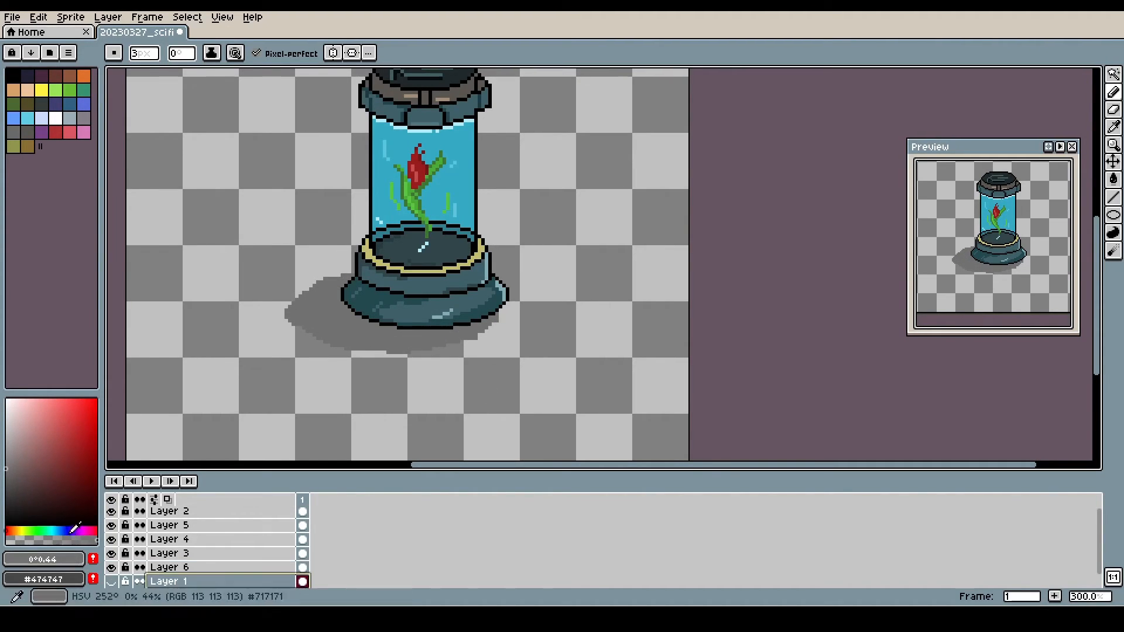
key(g)
click(16, 421)
click(111, 581)
key(ctrl+z)
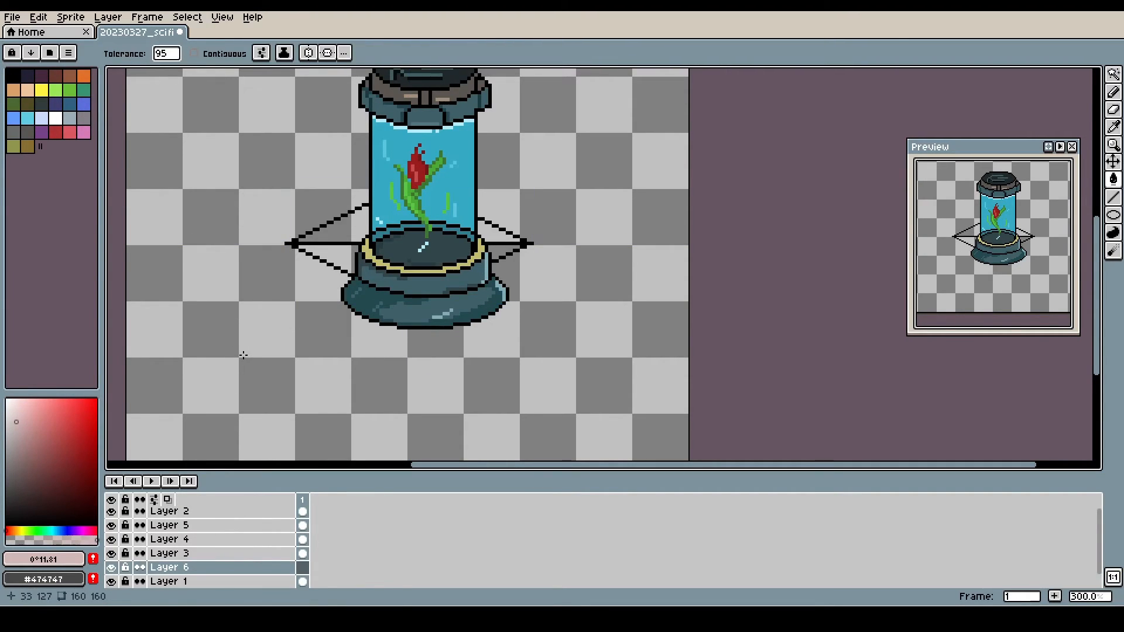
click(218, 583)
key(shift+n)
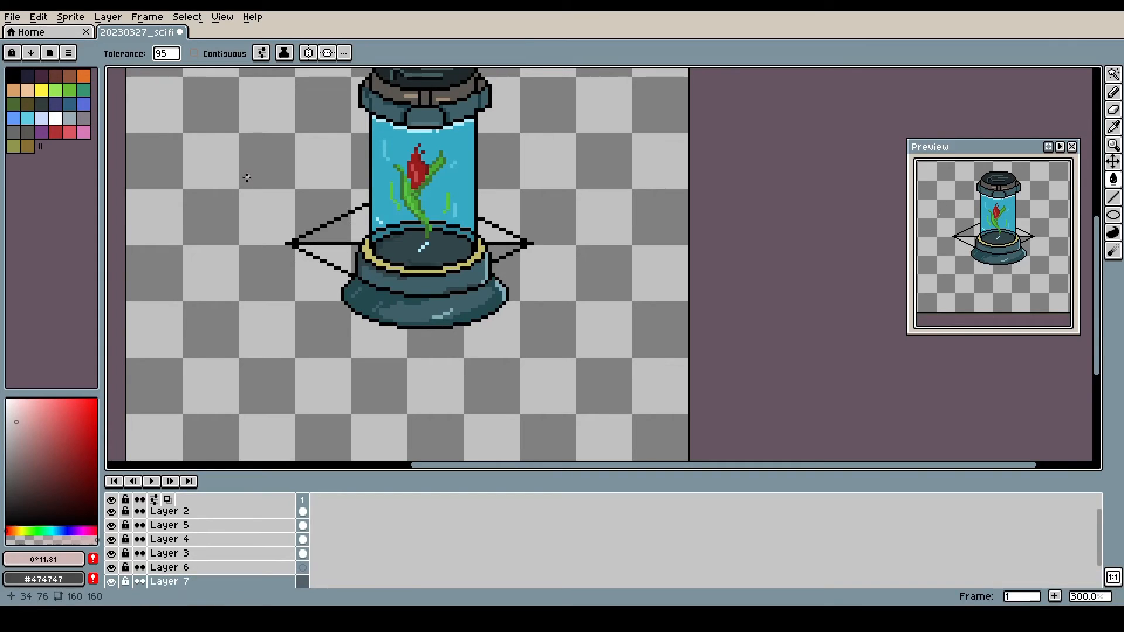
click(275, 237)
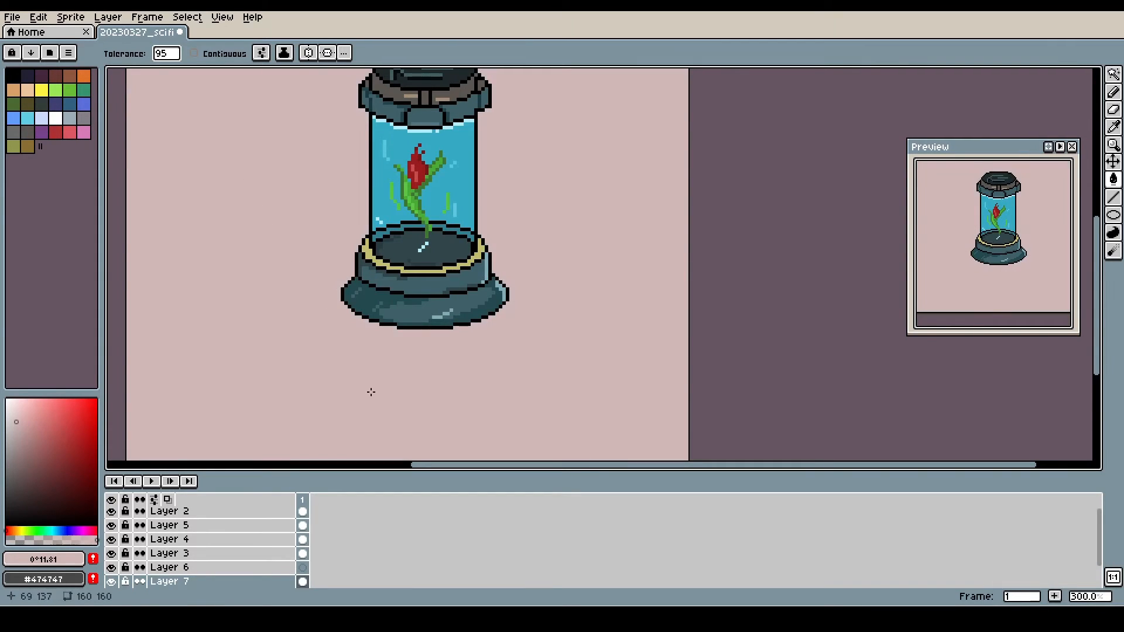
Step: Toggle the background layer's visibility, and undo the background fill and the added layers
click(164, 568)
click(111, 581)
click(111, 581)
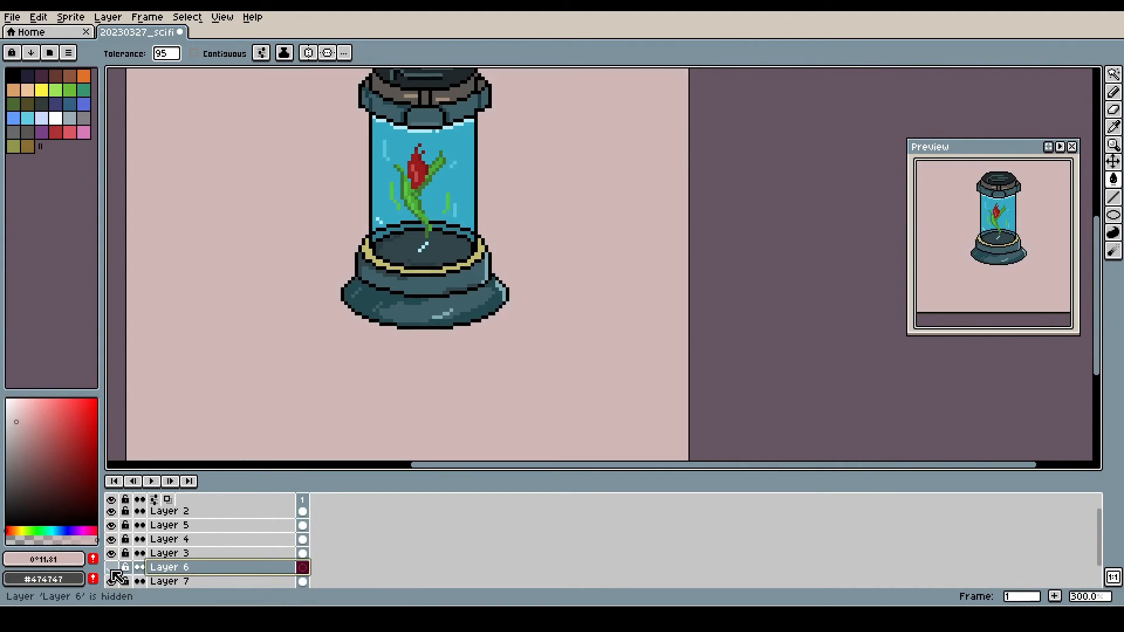
click(111, 581)
key(ctrl+z)
key(ctrl+z)
key(ctrl+z)
key(ctrl+z)
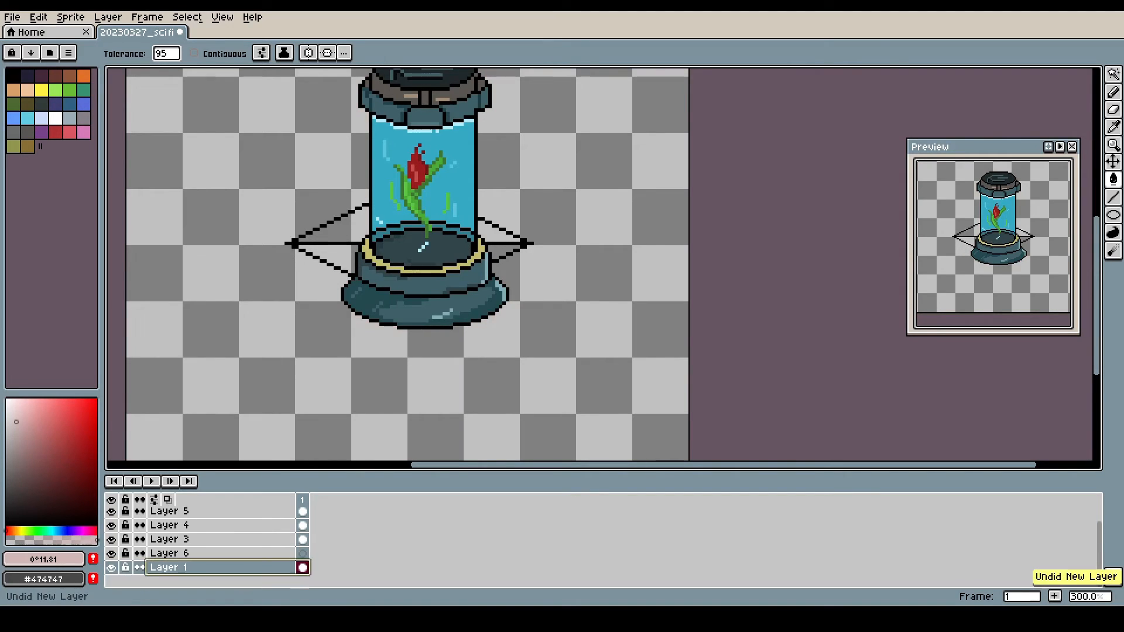
key(ctrl+z)
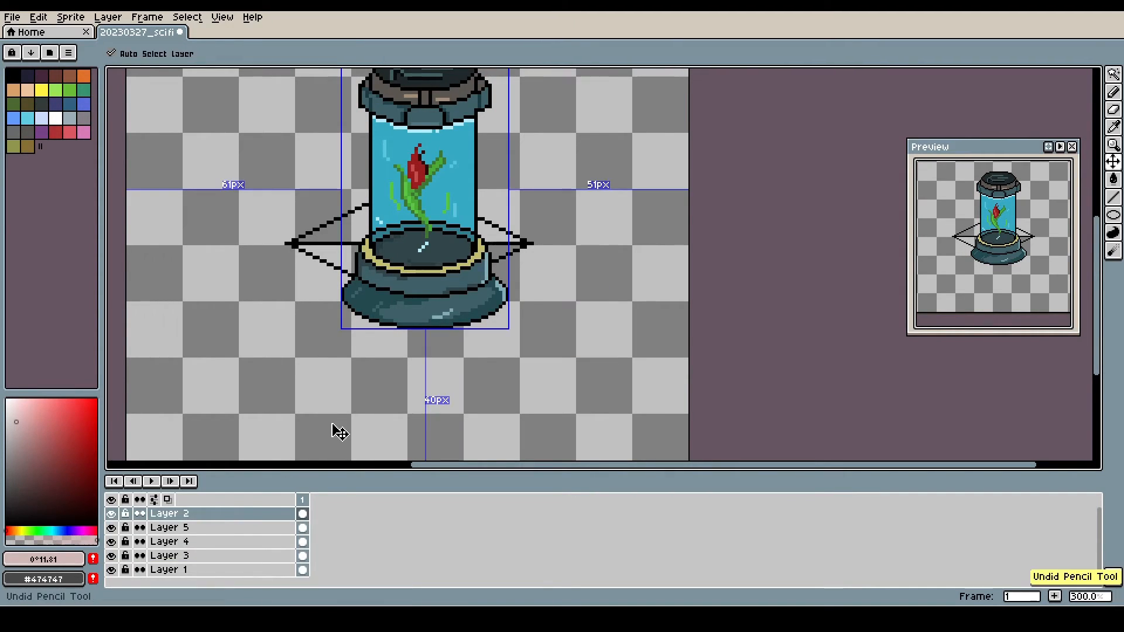
Step: Hide Layer 1 and add a new shadow layer above it, with the pencil in grey HSV 0°, 0, 51
click(111, 569)
click(193, 568)
key(shift+n)
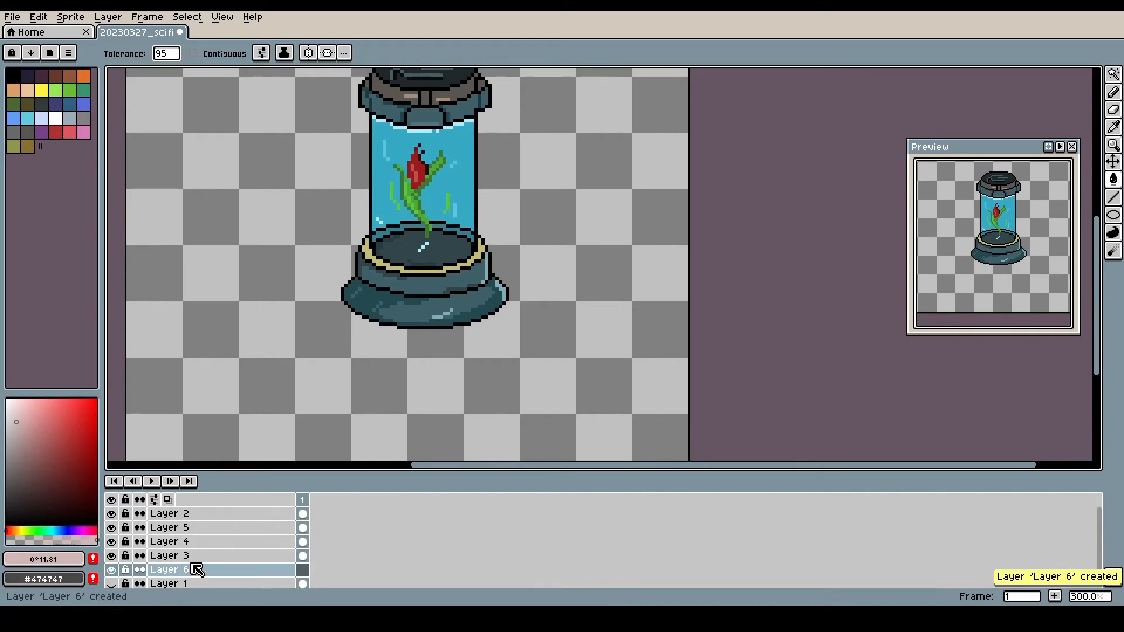
key(b)
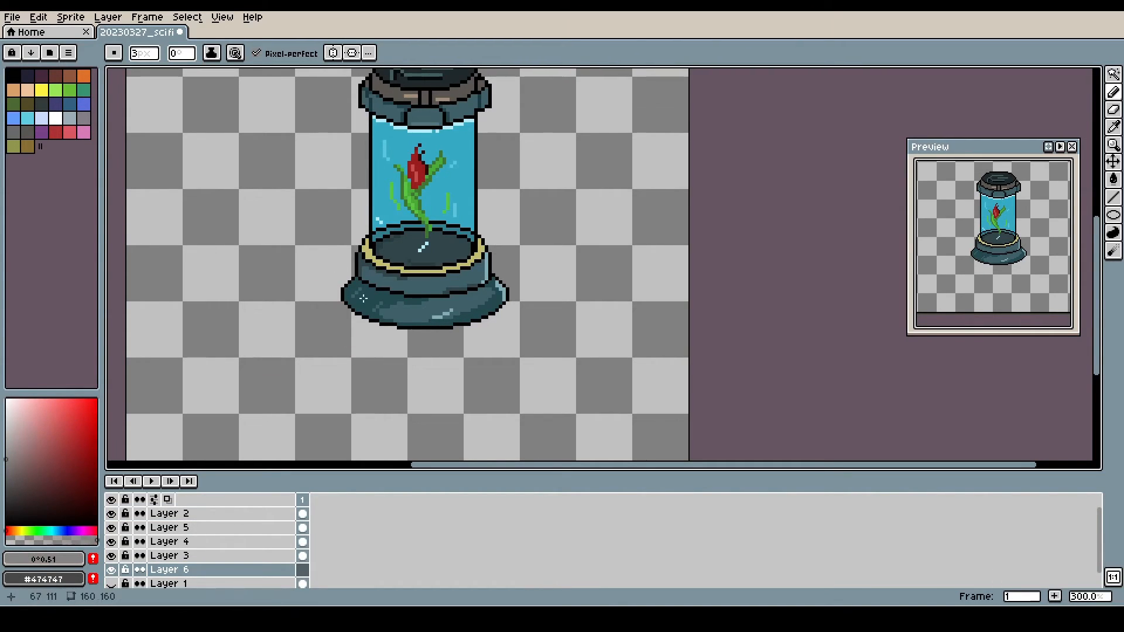
Step: Adjust the shadow layer's blending properties and paint a grey 3 px shadow around the lower left of the base
double_click(212, 573)
click(494, 284)
click(494, 326)
drag(480, 308, 624, 318)
click(620, 241)
mouse_move(352, 282)
mouse_down()
mouse_move(339, 303)
mouse_move(348, 312)
mouse_move(334, 285)
mouse_move(388, 332)
mouse_up()
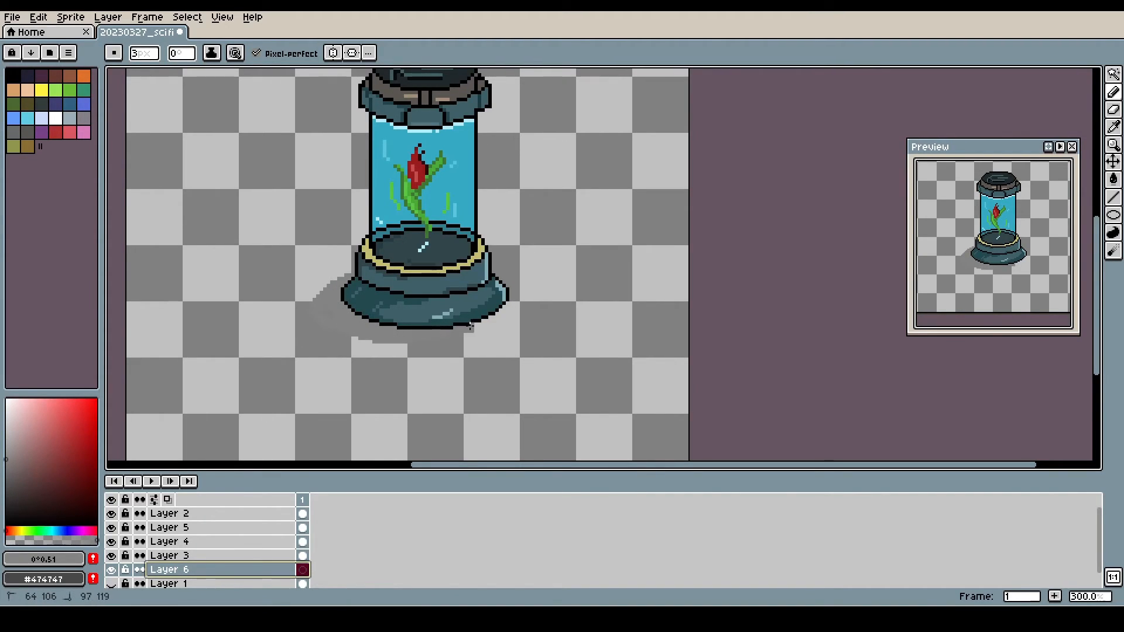
Step: Add a background layer below the shadow layer and fill it with red, HSV 0°, 53, 80
key(shift+n)
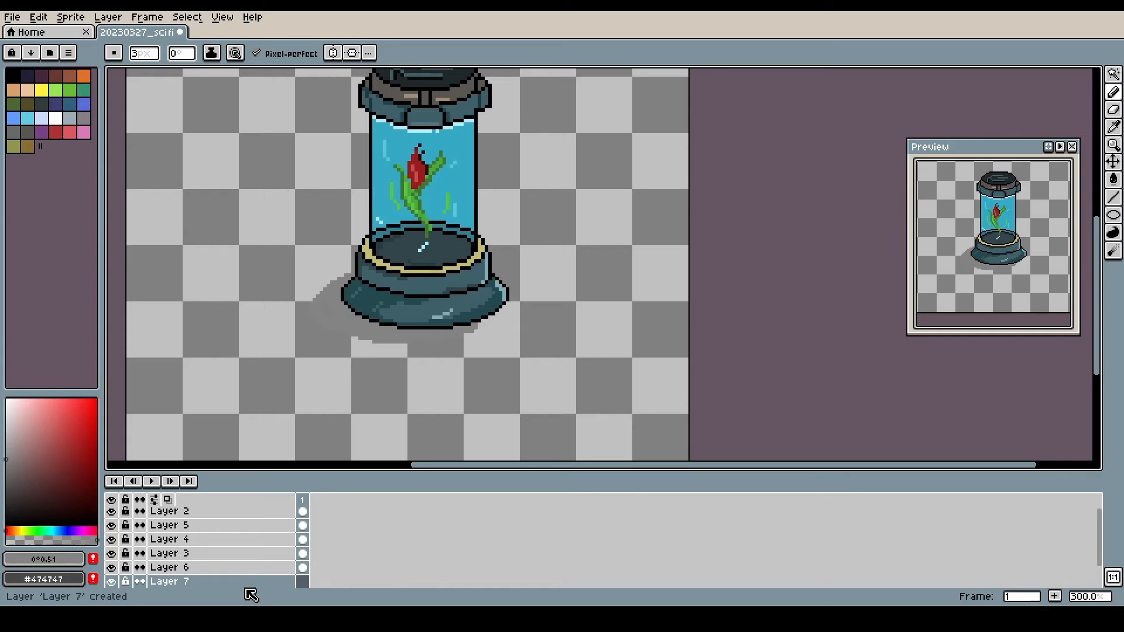
key(g)
click(54, 423)
click(199, 349)
scroll(458, 401, down, 1)
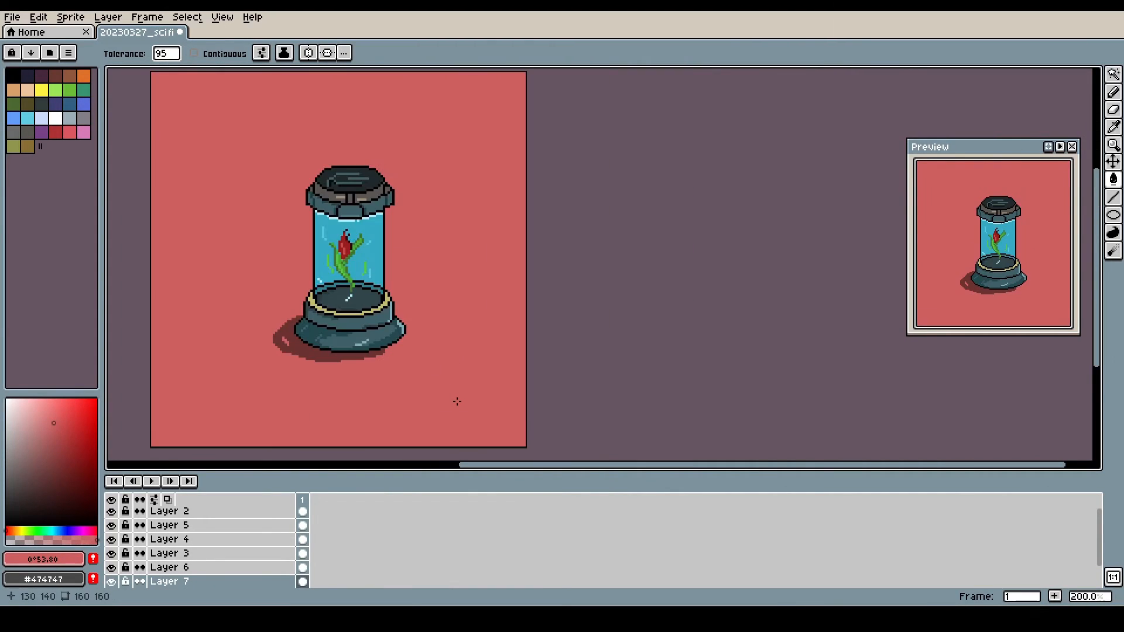
Step: On Layer 6, sample the shadow grey #848484 with the background briefly hidden, and fill out the shadow's gaps and left edge
click(246, 567)
key(b)
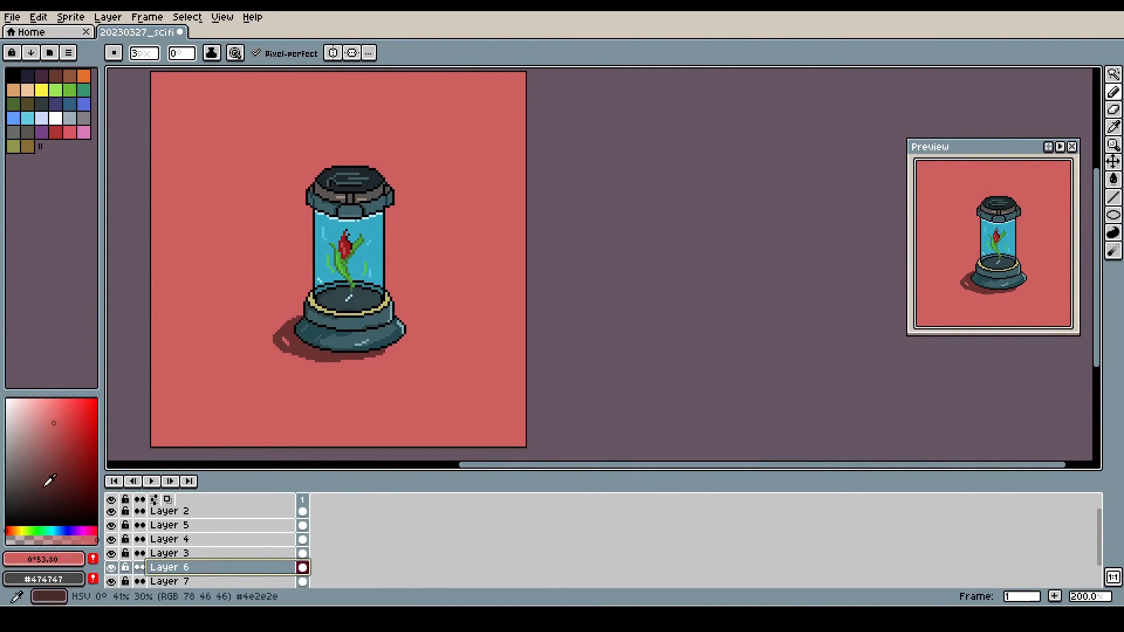
click(111, 581)
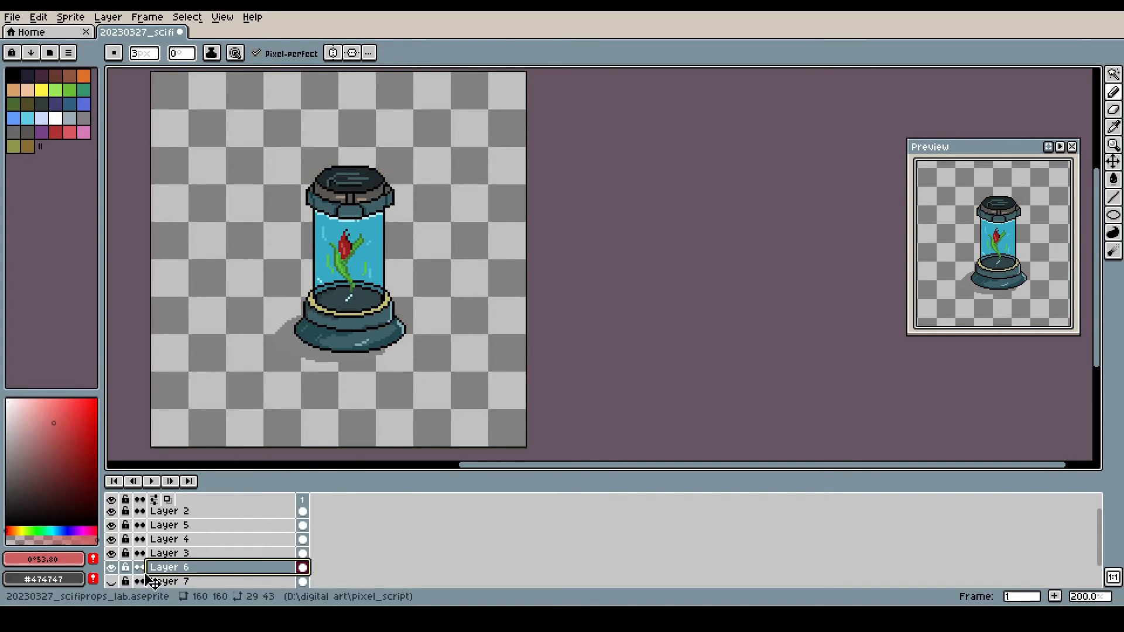
alt+click(276, 353)
click(111, 581)
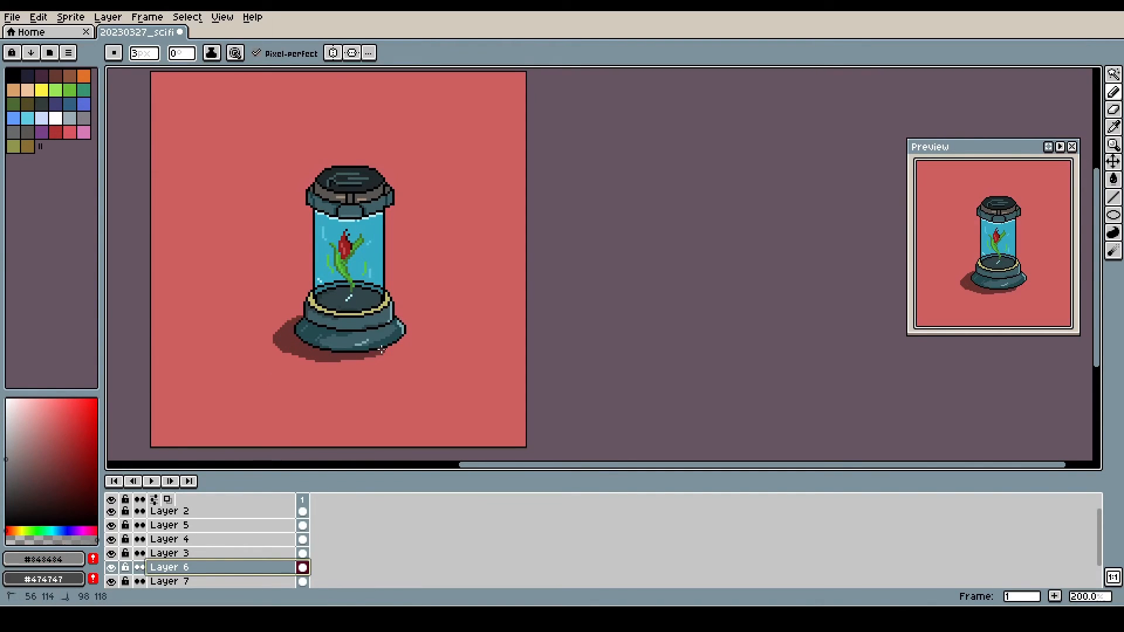
mouse_move(310, 350)
mouse_down()
mouse_move(371, 350)
mouse_move(318, 371)
mouse_move(314, 328)
mouse_up()
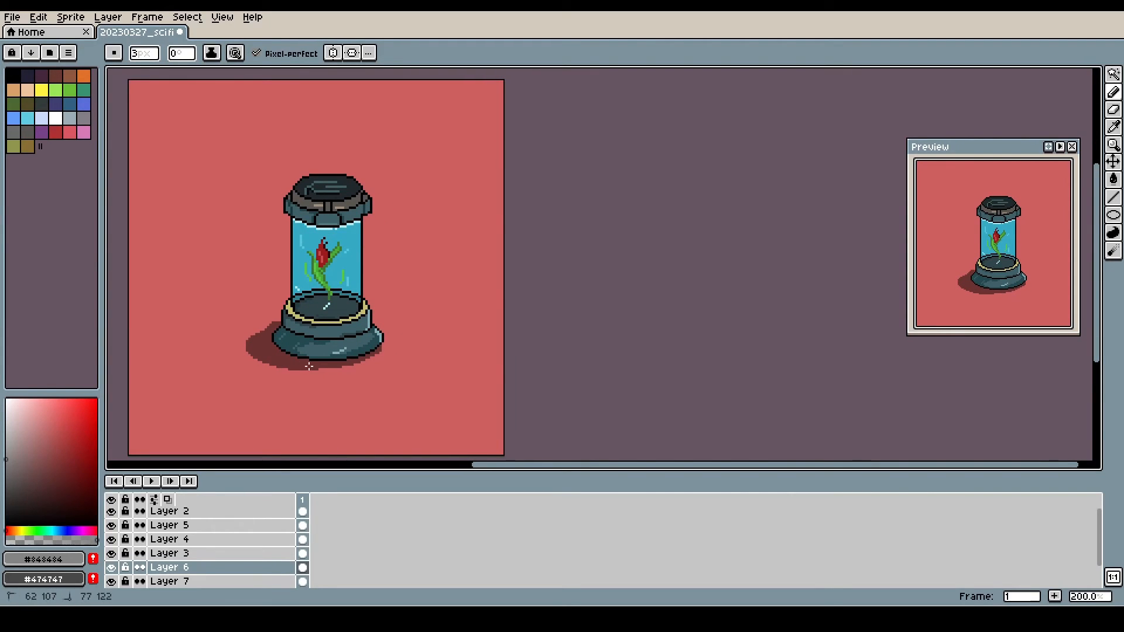
key(minus)
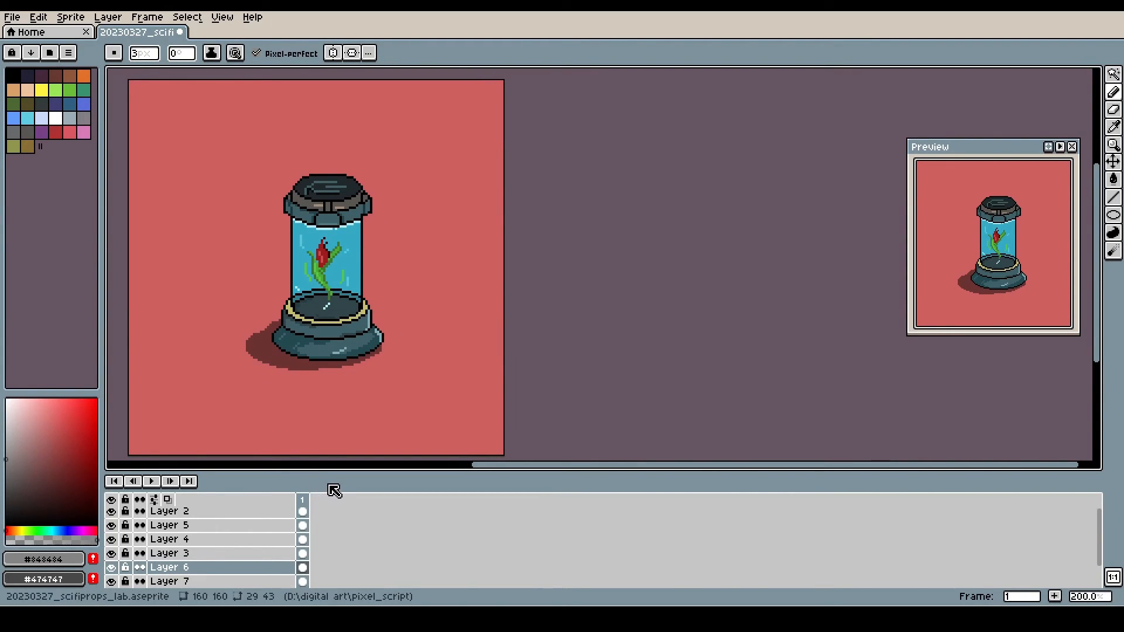
Step: Select Layer 2, sample the light cyan #5cc5de and check the whole sprite
click(176, 511)
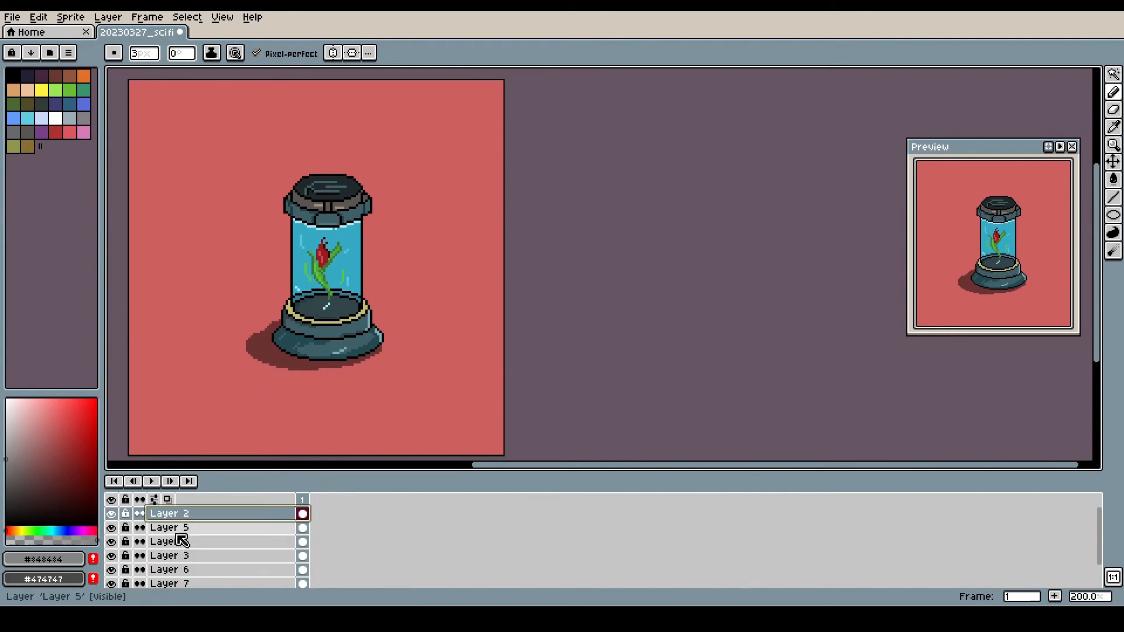
alt+click(351, 246)
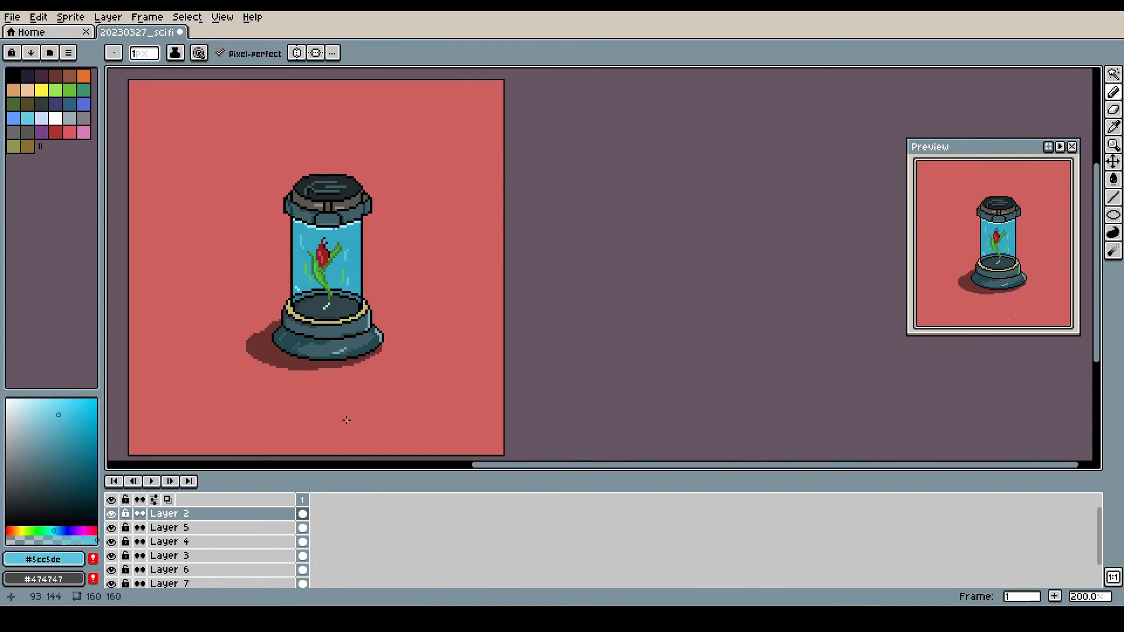
key(shift+z)
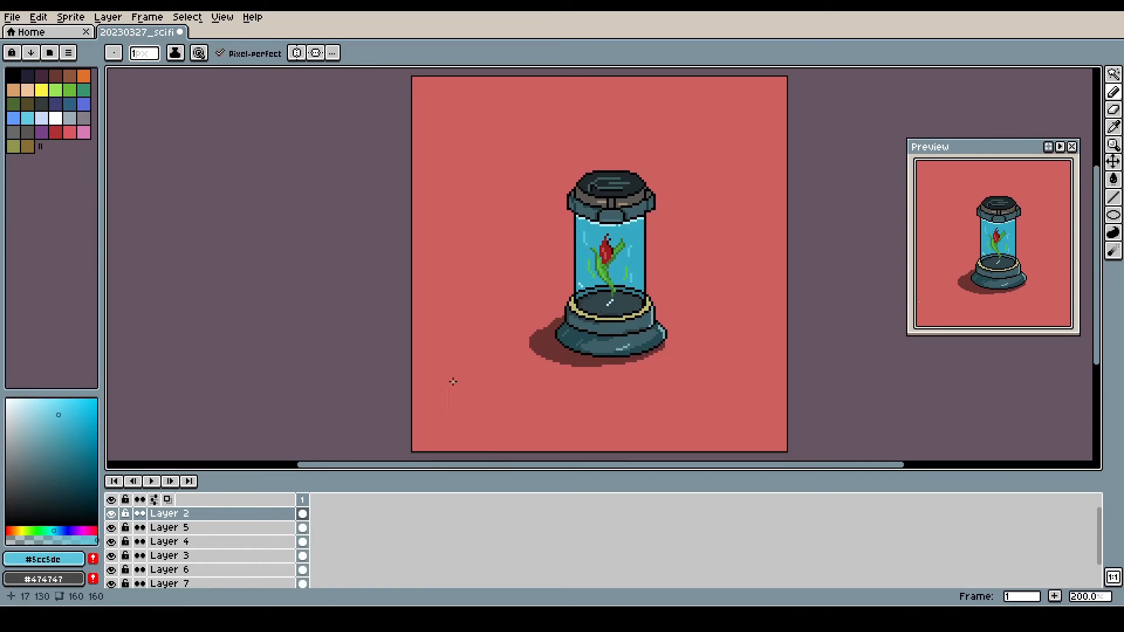
scroll(451, 375, down, 2)
scroll(484, 362, up, 1)
scroll(216, 580, down, 1)
Step: Select Layers 2 to 6 together and move the container with its shadow slightly left and down to centre it
click(112, 570)
drag(183, 555, 193, 516)
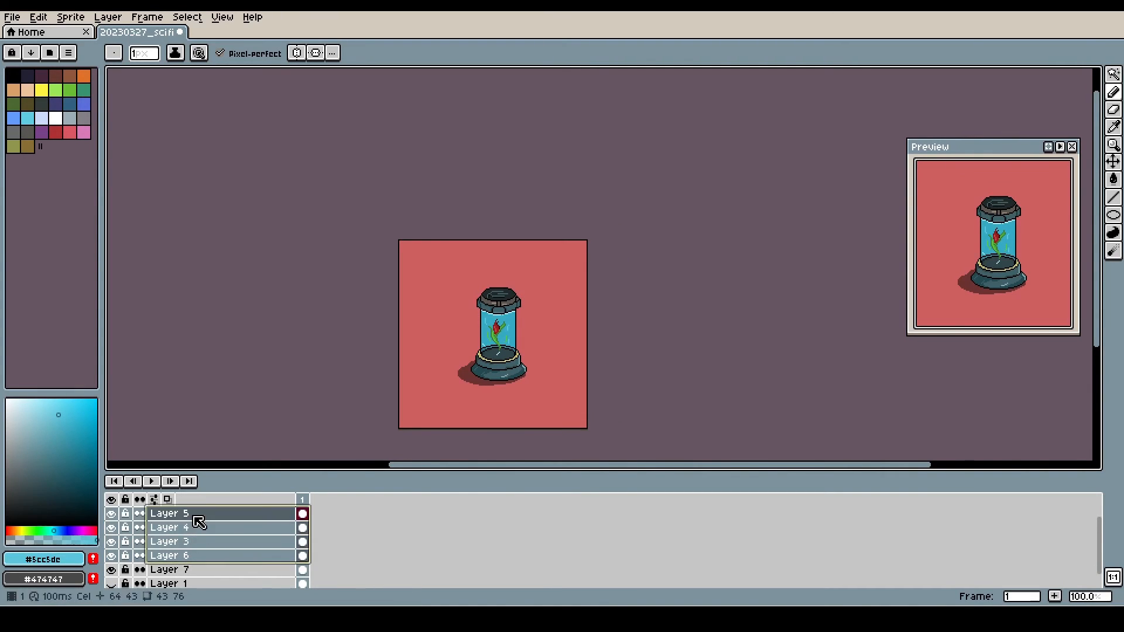
scroll(193, 516, up, 1)
shift+click(196, 514)
key(v)
drag(502, 373, 489, 369)
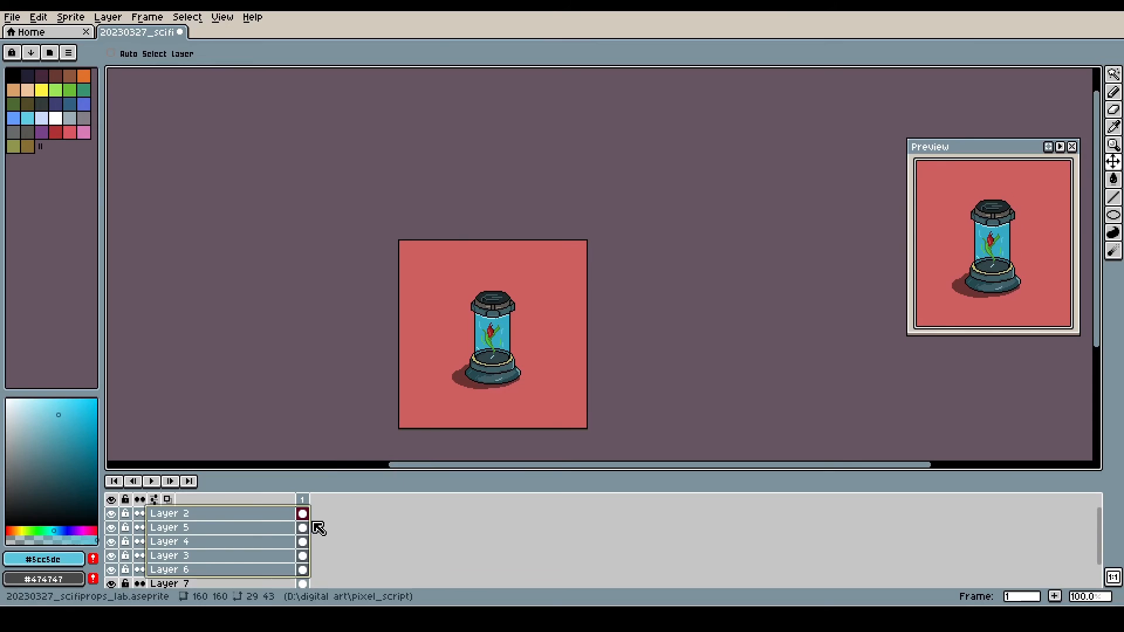
Step: Try several background fills on Layer 7: HSV 191°, 23, 72, teal HSV 191°, 58, 61, and green HSV 84°, 58, 61
scroll(275, 533, down, 1)
click(218, 556)
key(g)
click(28, 437)
click(459, 342)
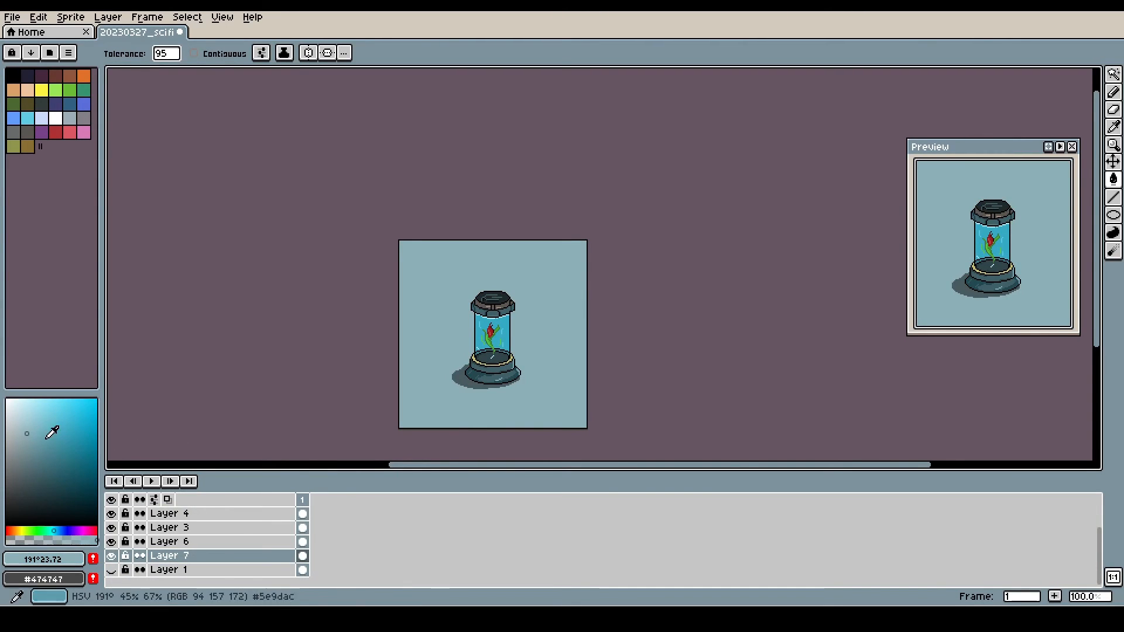
click(63, 425)
click(474, 340)
click(58, 448)
click(421, 363)
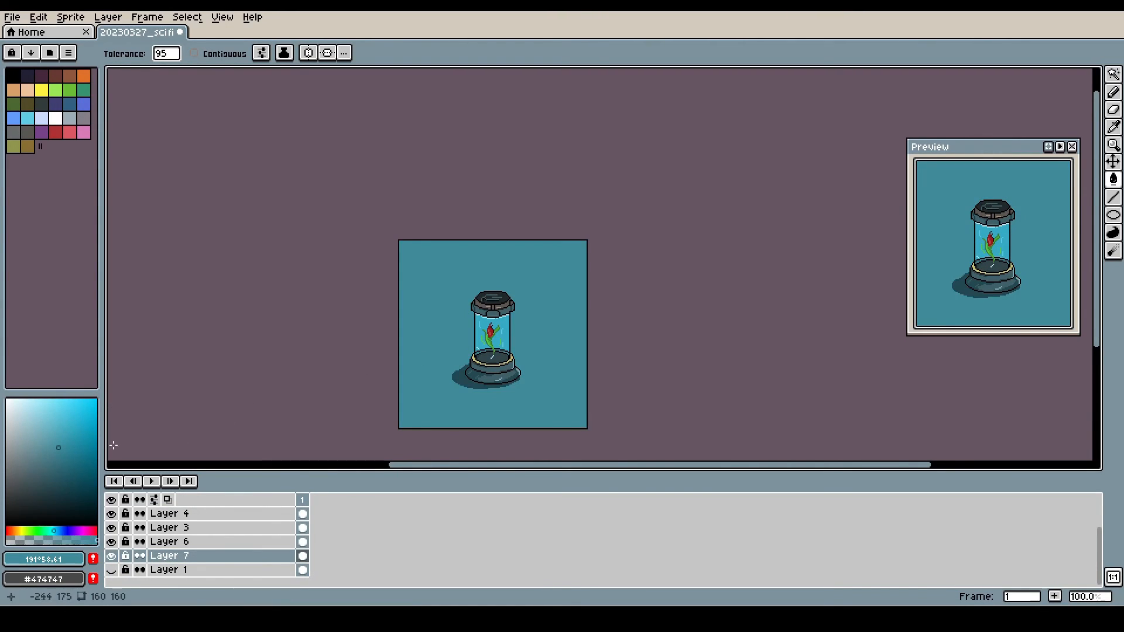
click(27, 531)
click(409, 412)
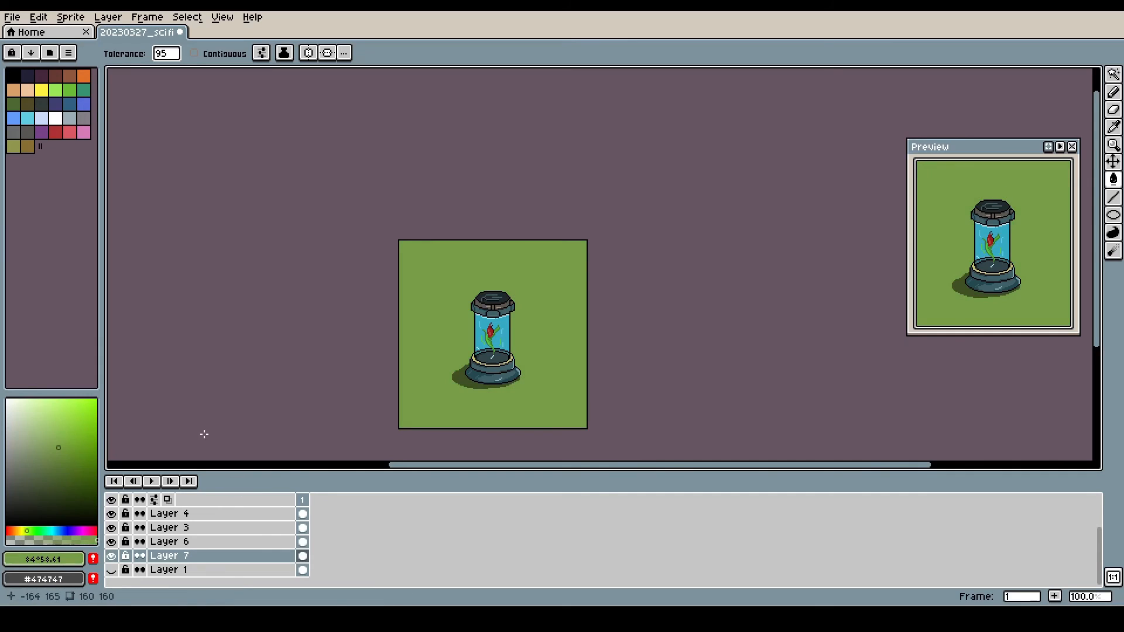
Step: Fill the background on Layer 7 with muted tan, HSV 46°, 20, 58, and save the file
click(18, 530)
click(24, 451)
click(423, 328)
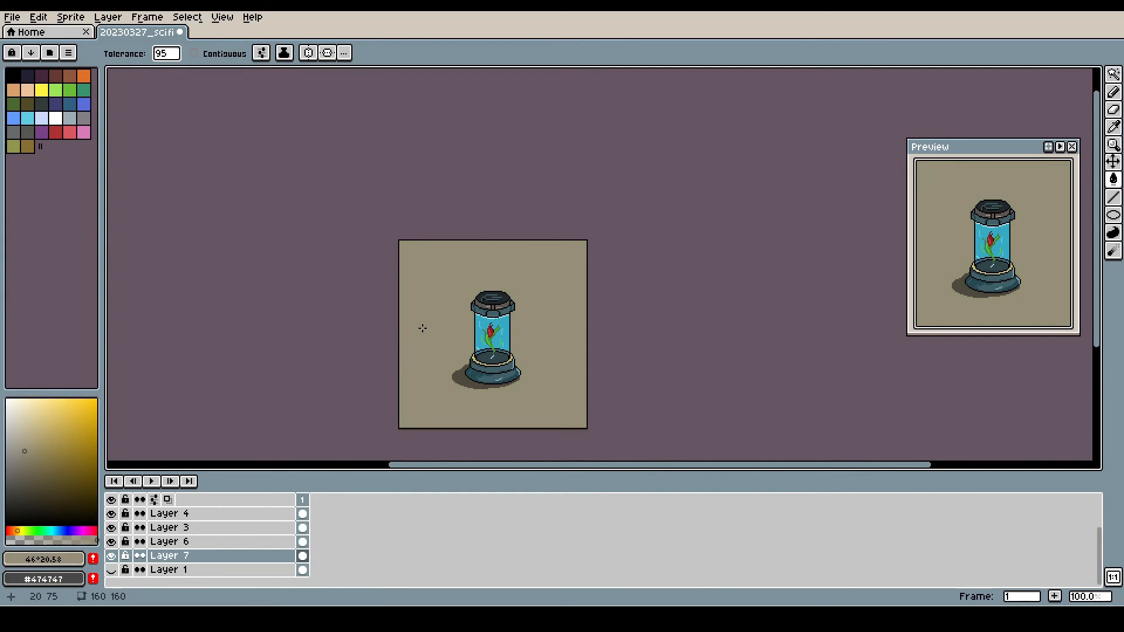
key(ctrl+s)
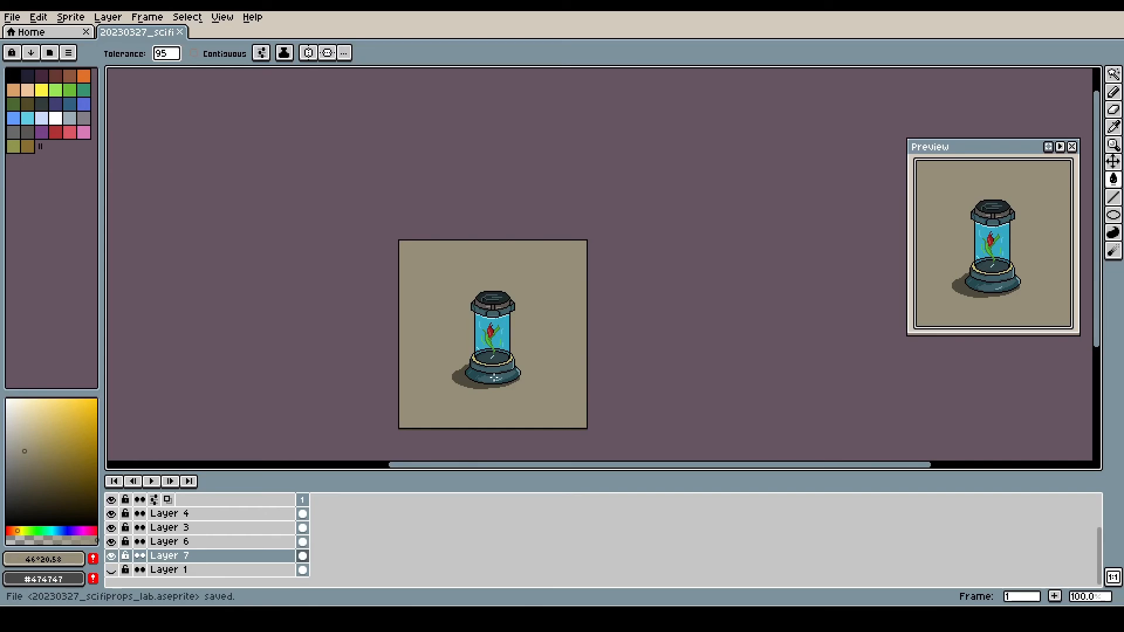